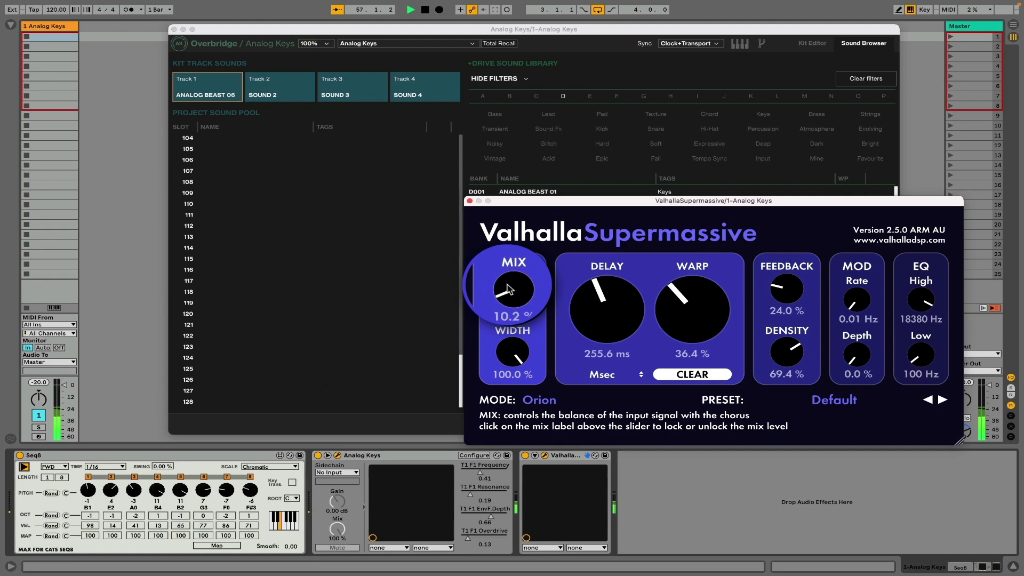
Step: Adjust the reverb plug-in's wet mix on the Analog Keys track, bringing it down to 7.7 %
scroll(507, 289, up, 2)
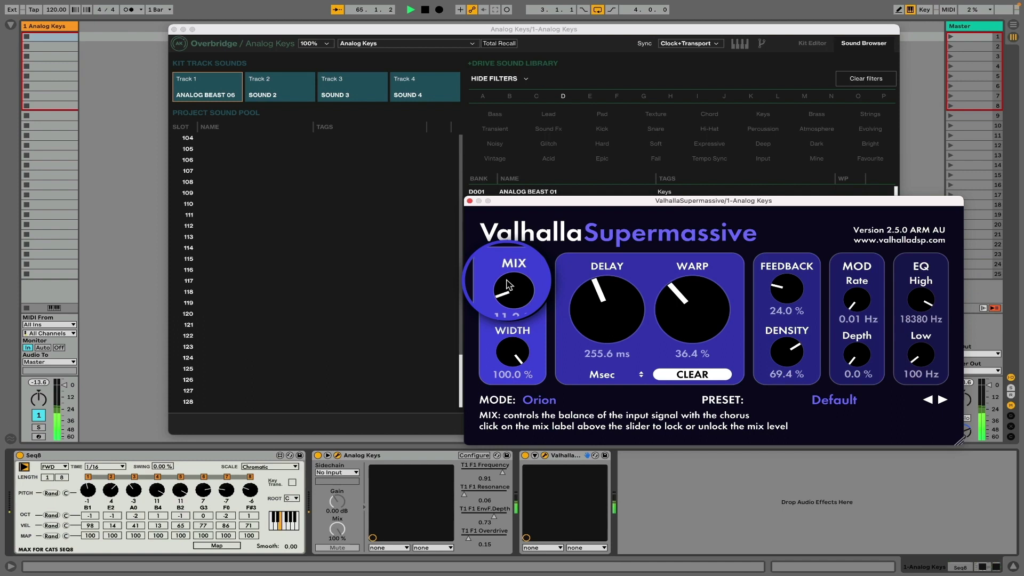
drag(507, 284, 507, 292)
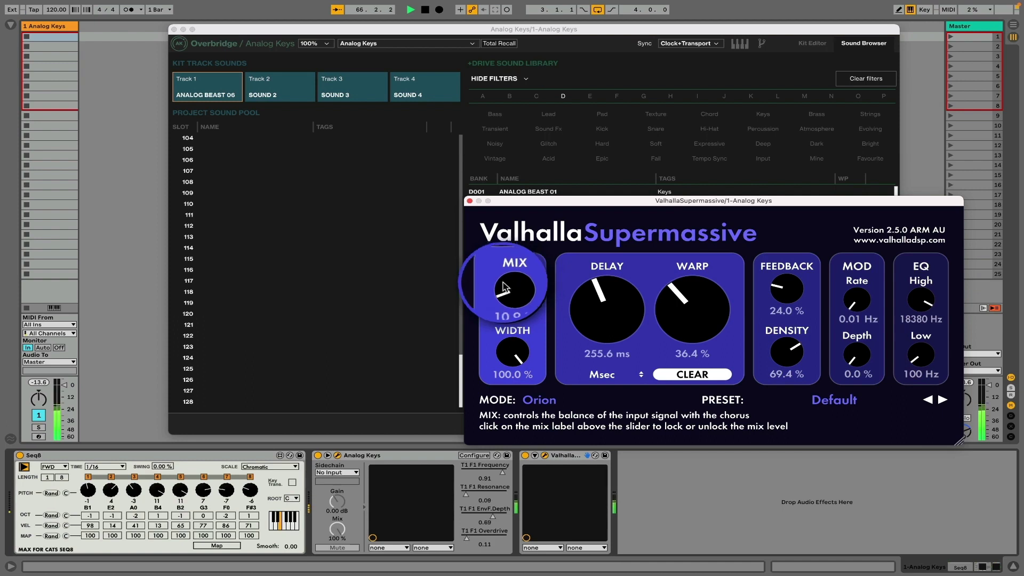
Step: Set the Seq8 octave of step 6 to 1 and of step 7 to -1
click(206, 506)
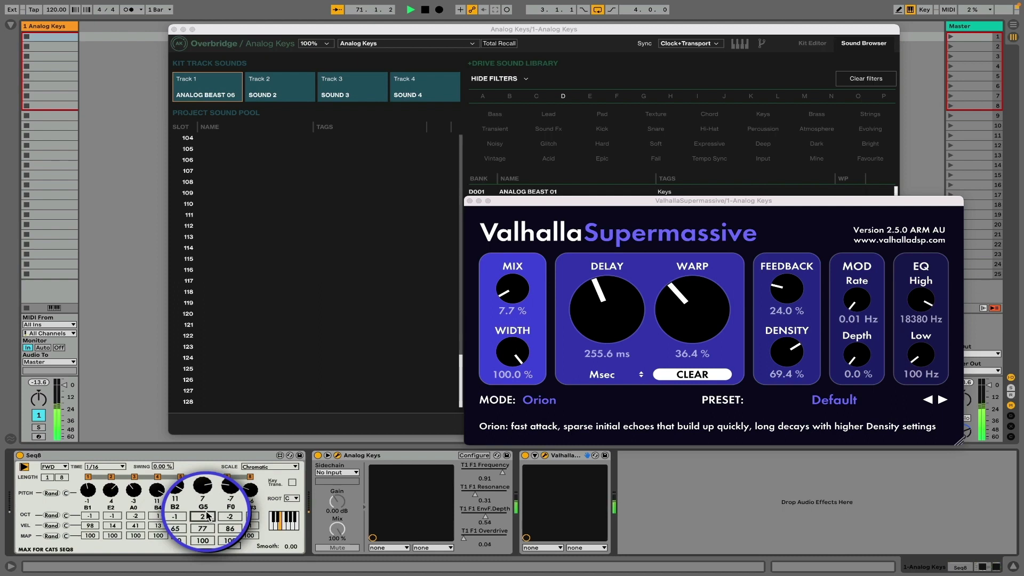
drag(208, 516, 208, 519)
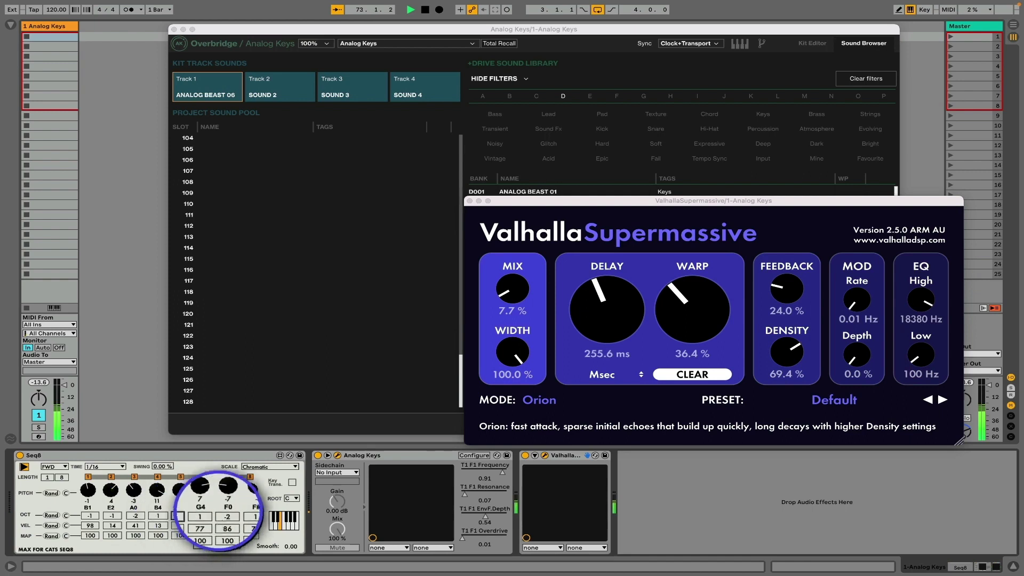
drag(226, 515, 226, 513)
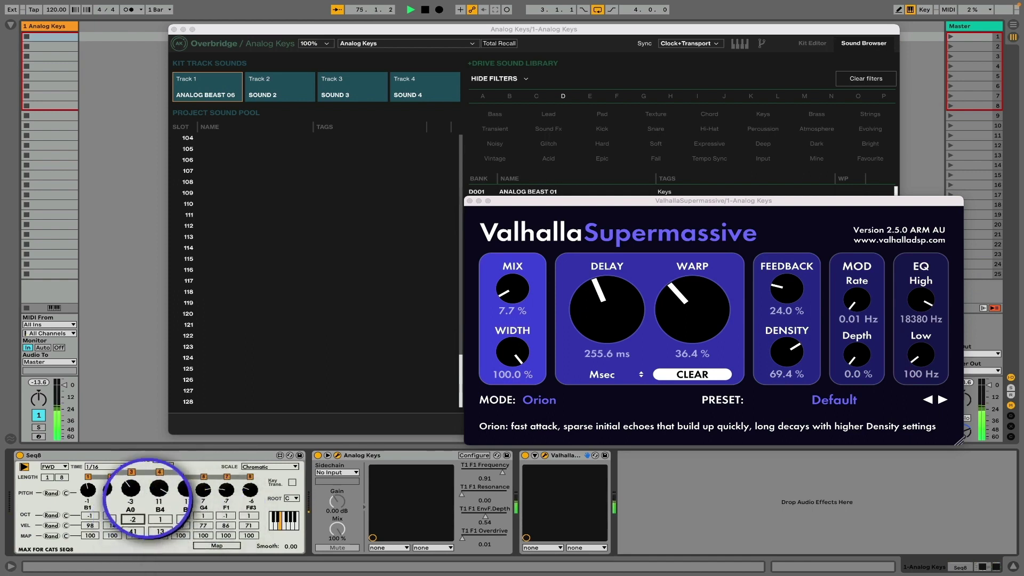
Step: Randomize the Seq8 octave row and raise the Supermassive mix to 14.3 %
click(51, 515)
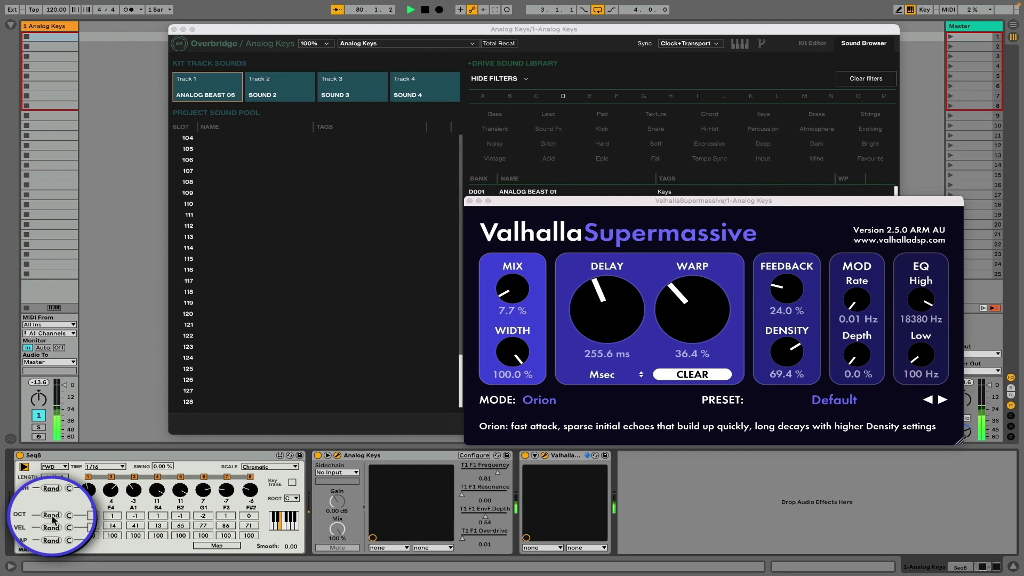
click(510, 300)
drag(510, 299, 509, 289)
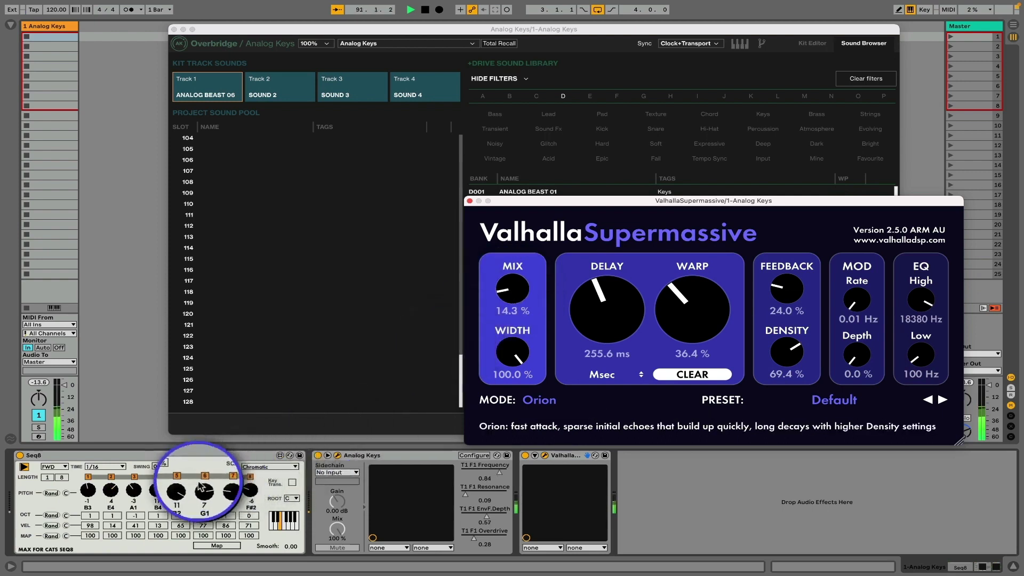
Step: Randomize the Seq8 octaves again, then sweep the Supermassive mix down and back up to about 10.1 %
click(51, 515)
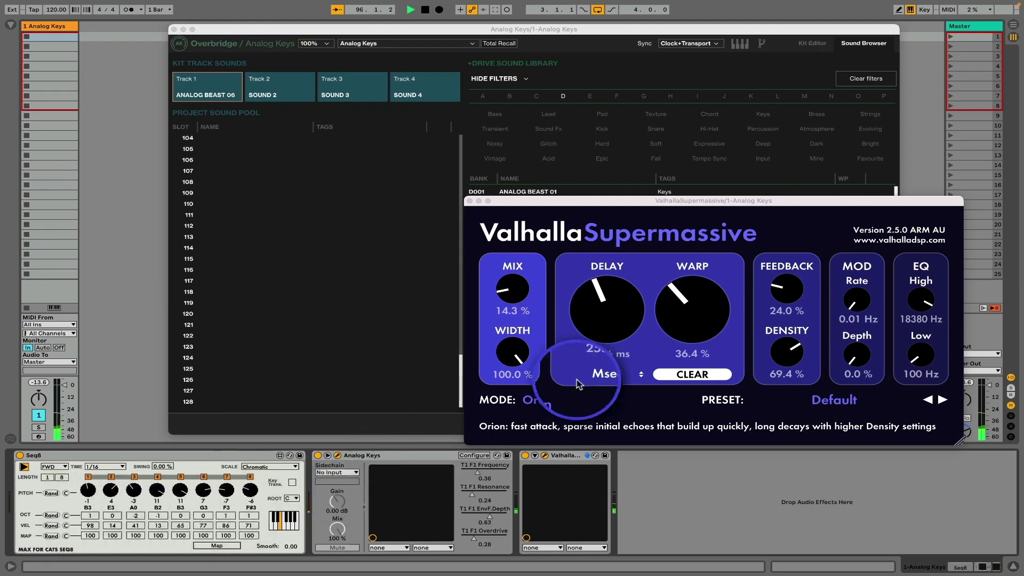
drag(510, 290, 519, 314)
scroll(523, 317, down, 3)
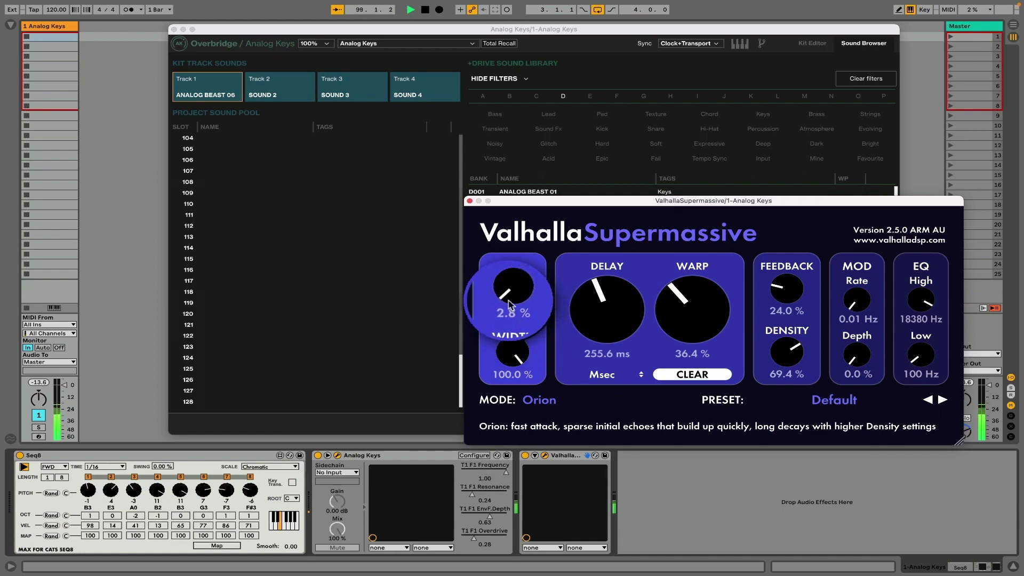
scroll(507, 300, up, 8)
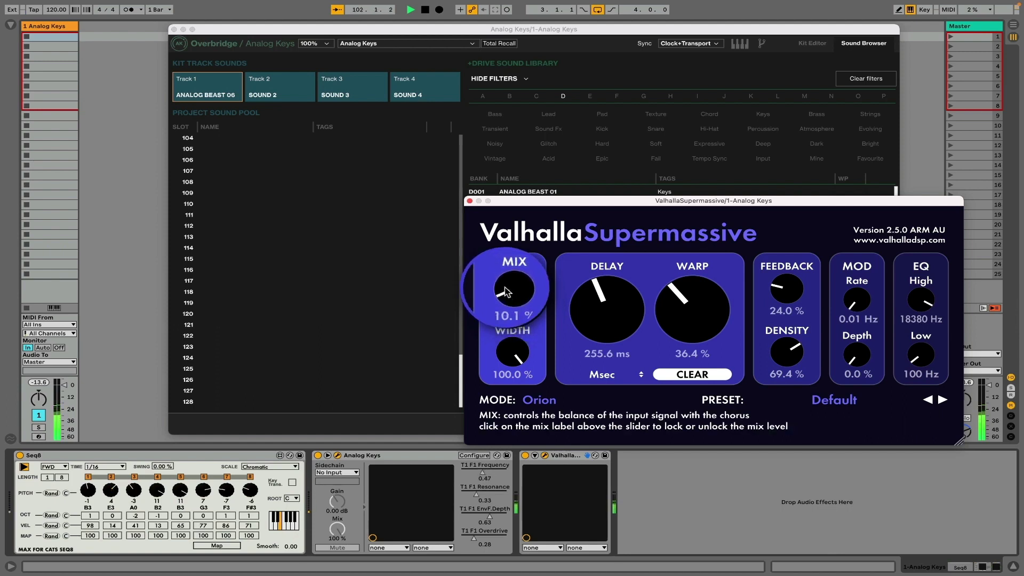
Step: Generate another random octave pattern in Seq8 and reduce the Supermassive mix to 0 %
click(46, 516)
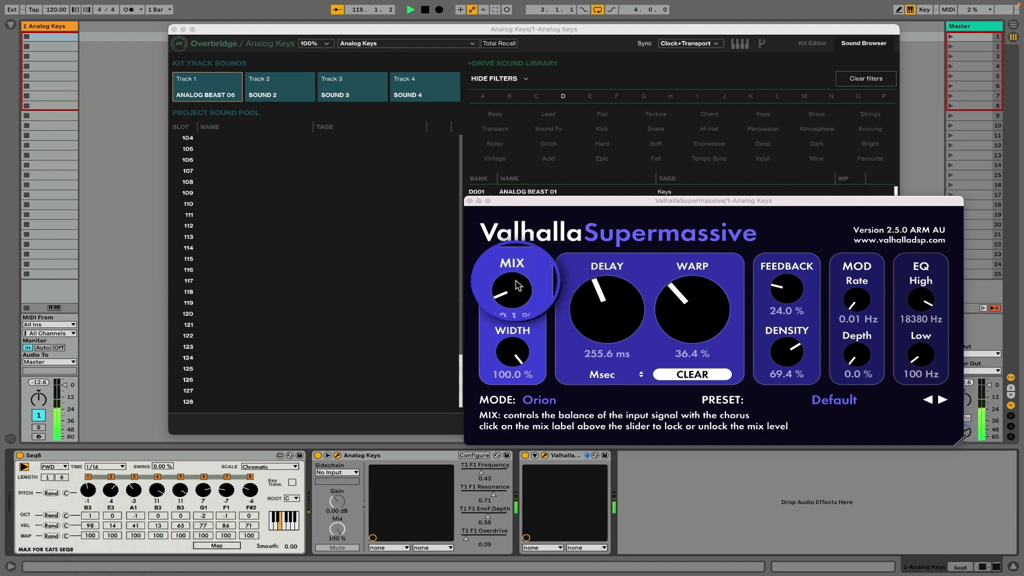
drag(511, 288, 516, 309)
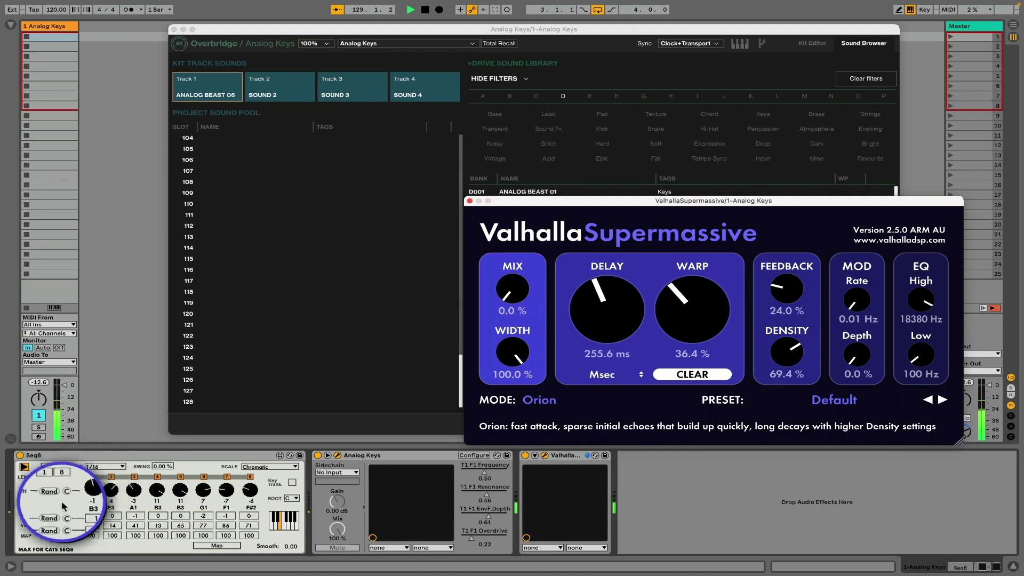
Step: Generate a new random octave pattern in Seq8 and bring the Supermassive mix up to 7.4 %
click(51, 515)
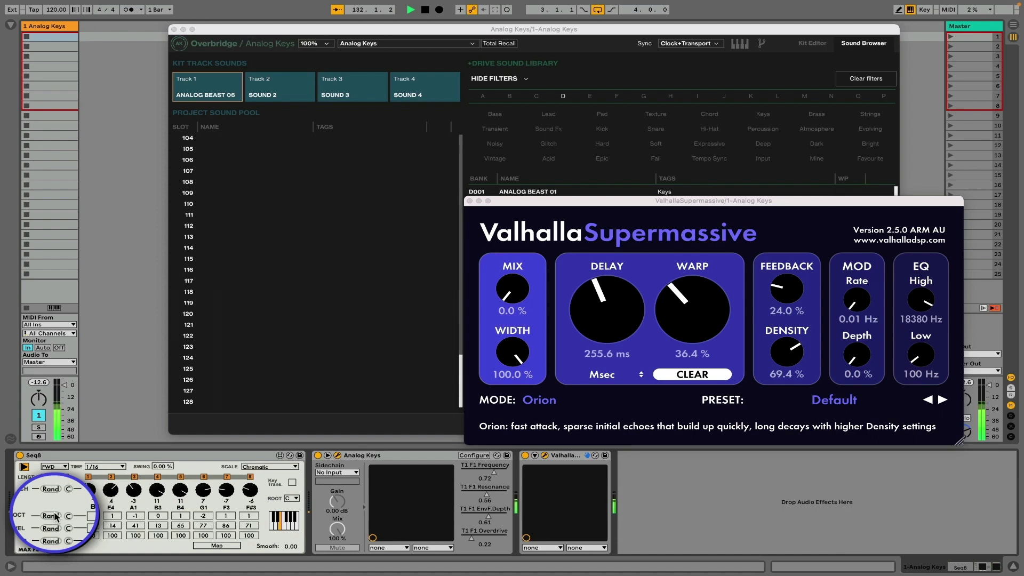
drag(518, 293, 516, 283)
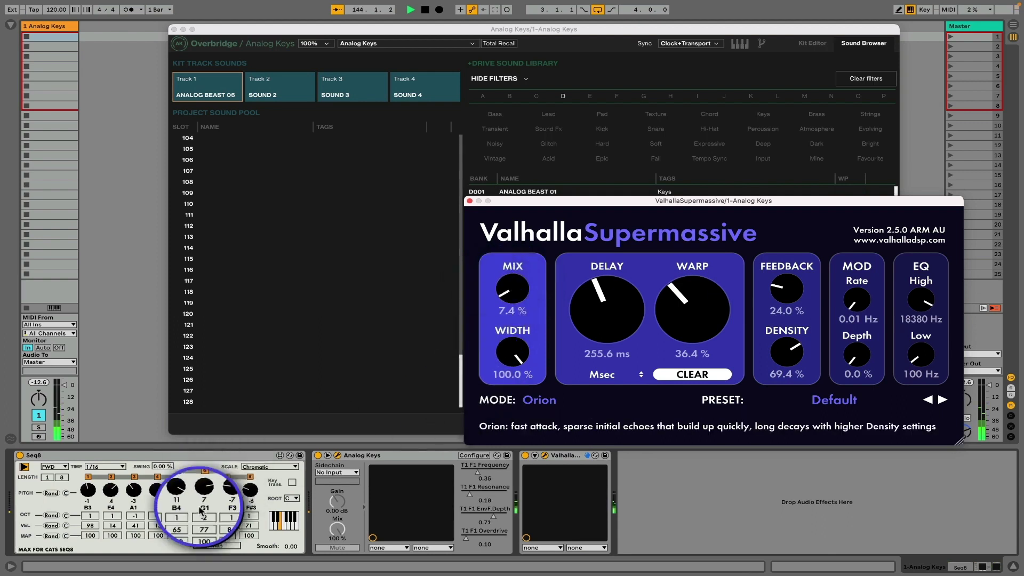
Step: Set the Seq8 octaves of steps 6 and 3 to 0, then stop the sequencer
drag(203, 515, 201, 509)
click(136, 515)
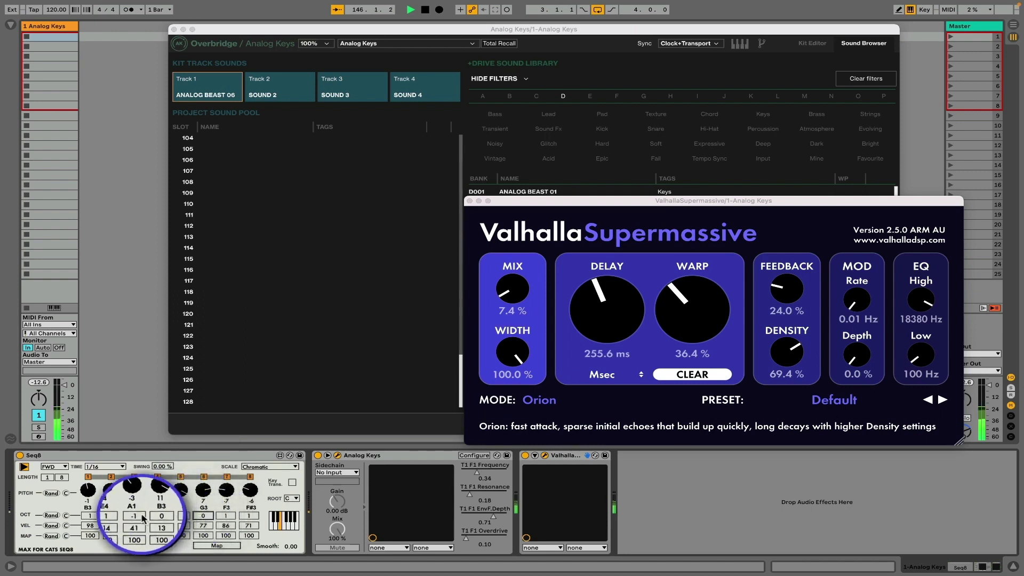
drag(133, 517, 133, 509)
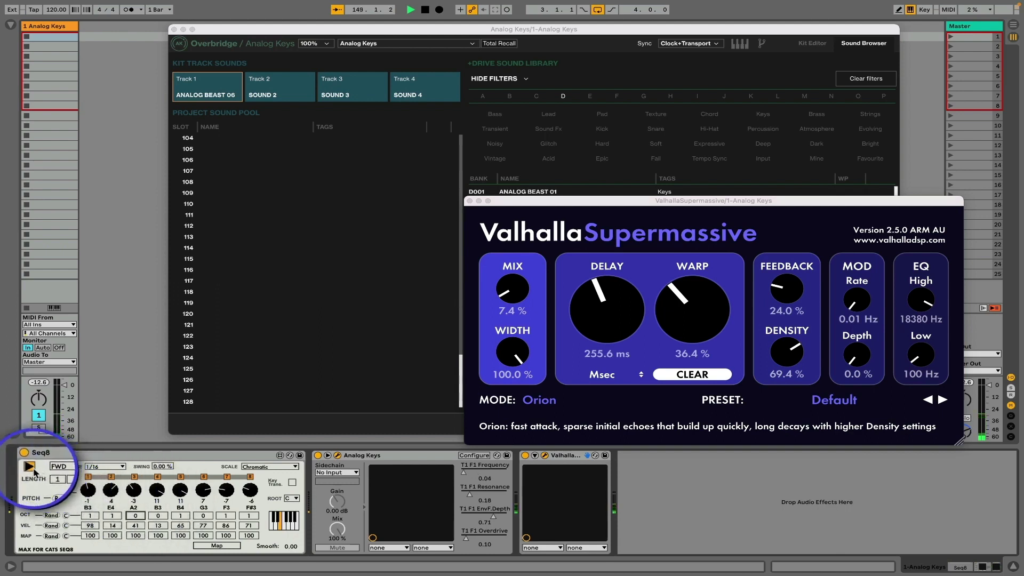
click(25, 467)
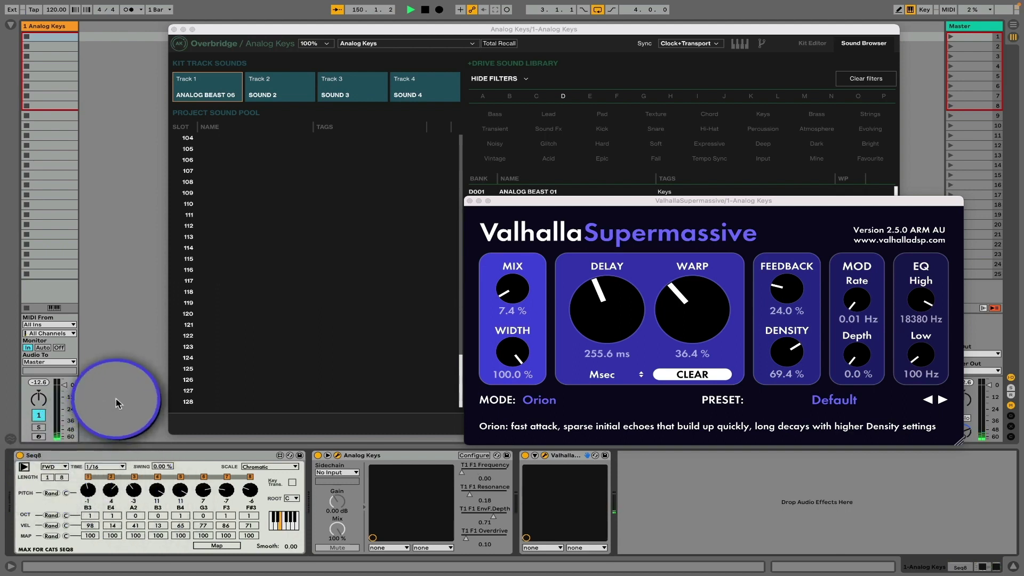
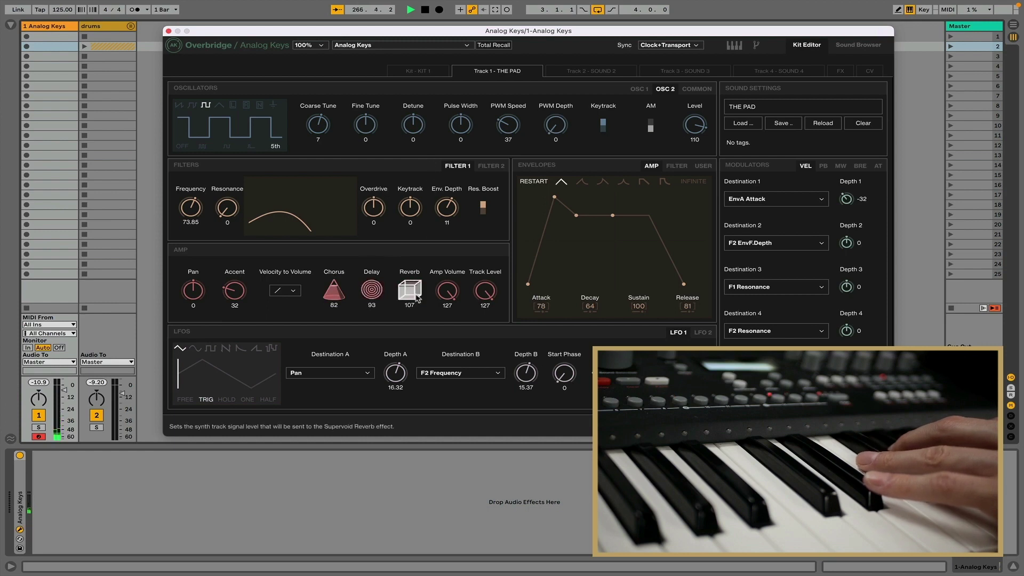
Step: Isolate the chorus in the Analog Keys FX settings: set reverb and delay volumes to 0 and chorus volume to 127
click(840, 71)
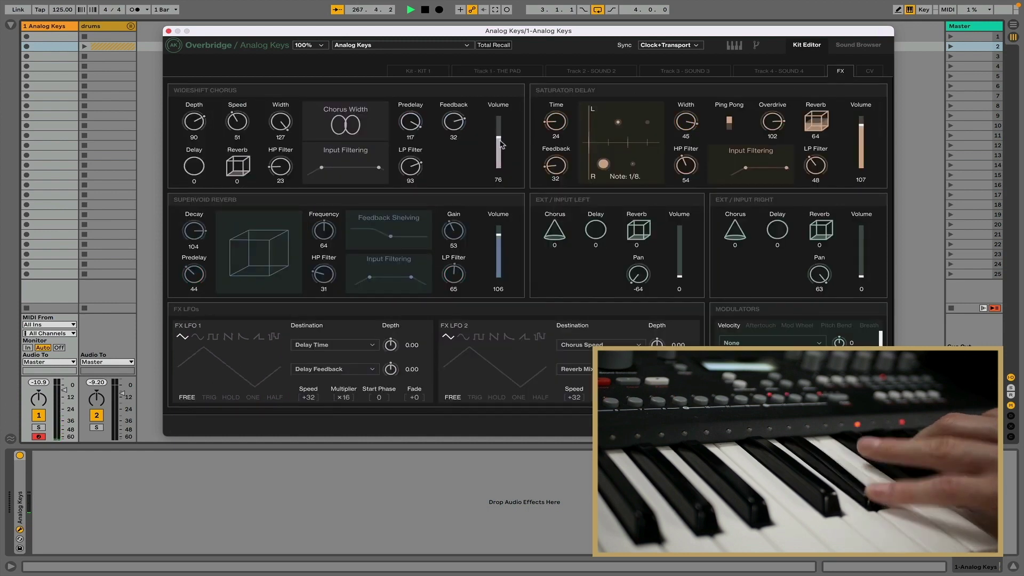
drag(501, 140, 502, 129)
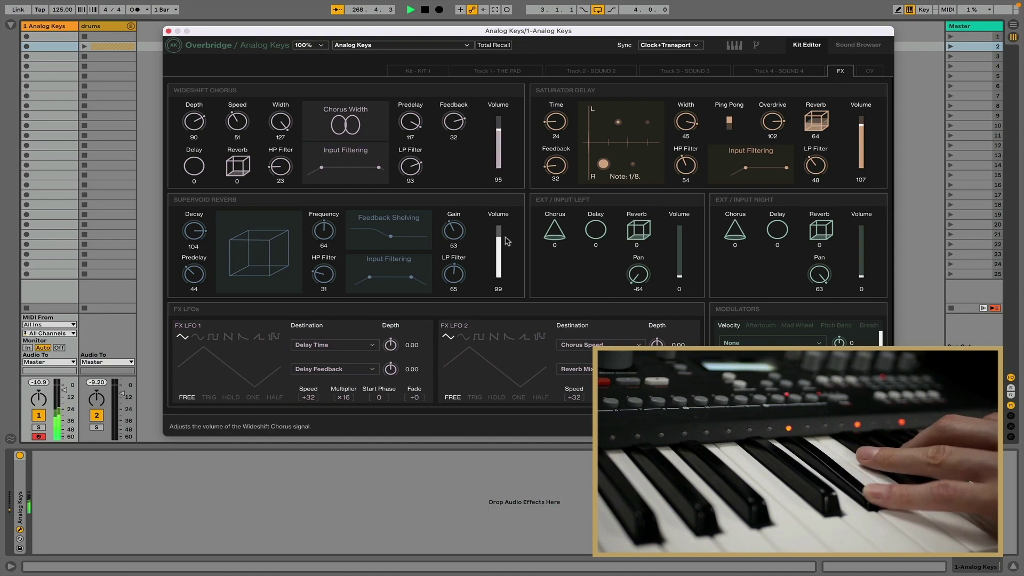
drag(505, 241, 500, 289)
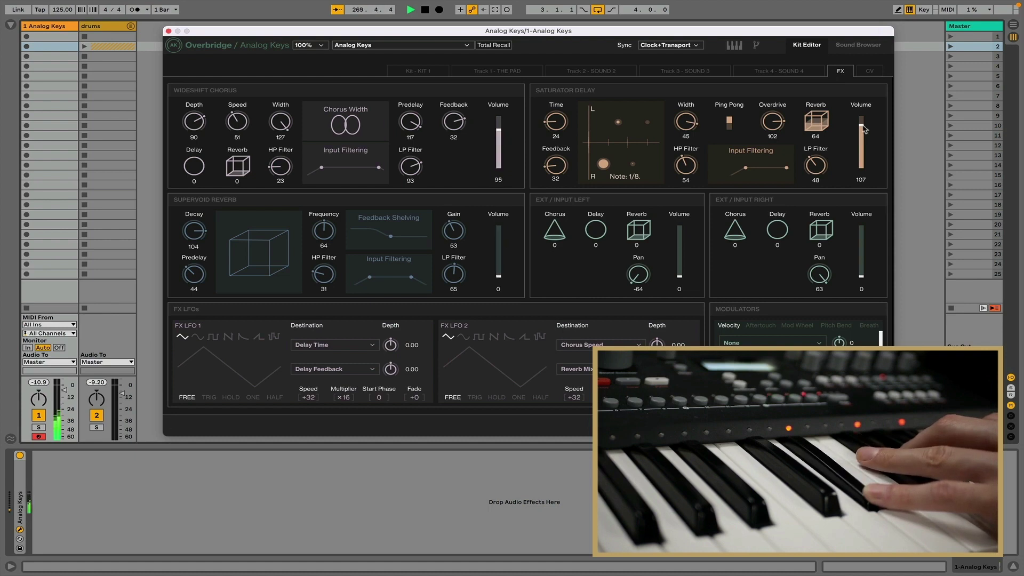
drag(864, 130, 864, 176)
drag(499, 128, 503, 103)
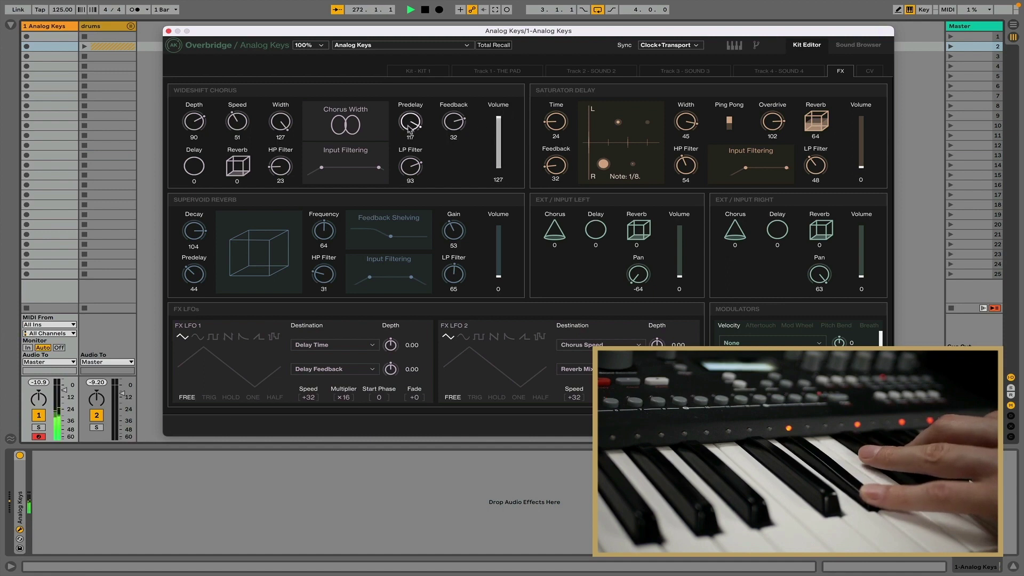
Step: Set the Wideshift Chorus predelay to 82 and feedback to 51, and sweep its width to 0 and back to 119
drag(409, 130, 411, 158)
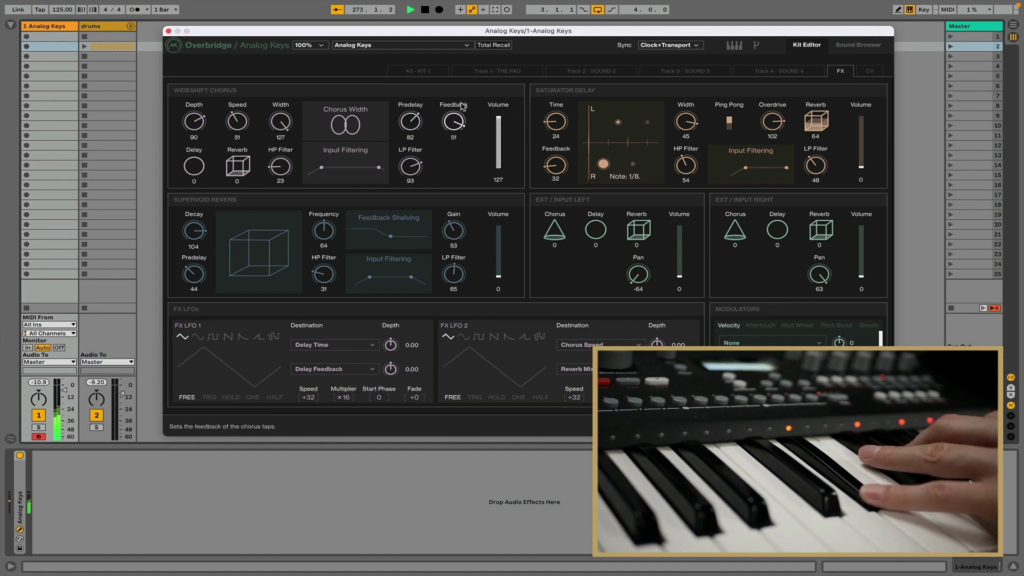
drag(281, 121, 286, 305)
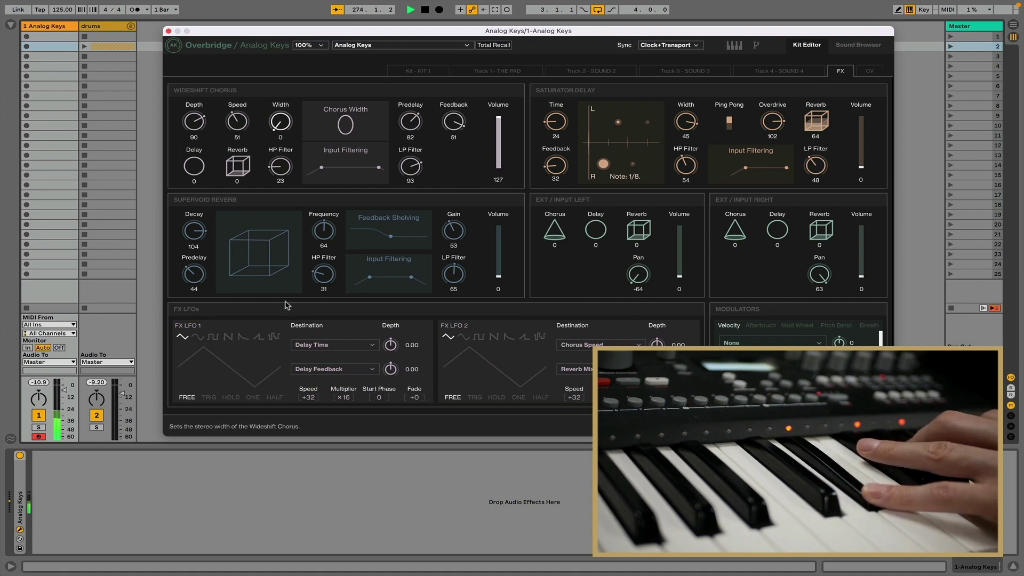
drag(283, 135, 281, 32)
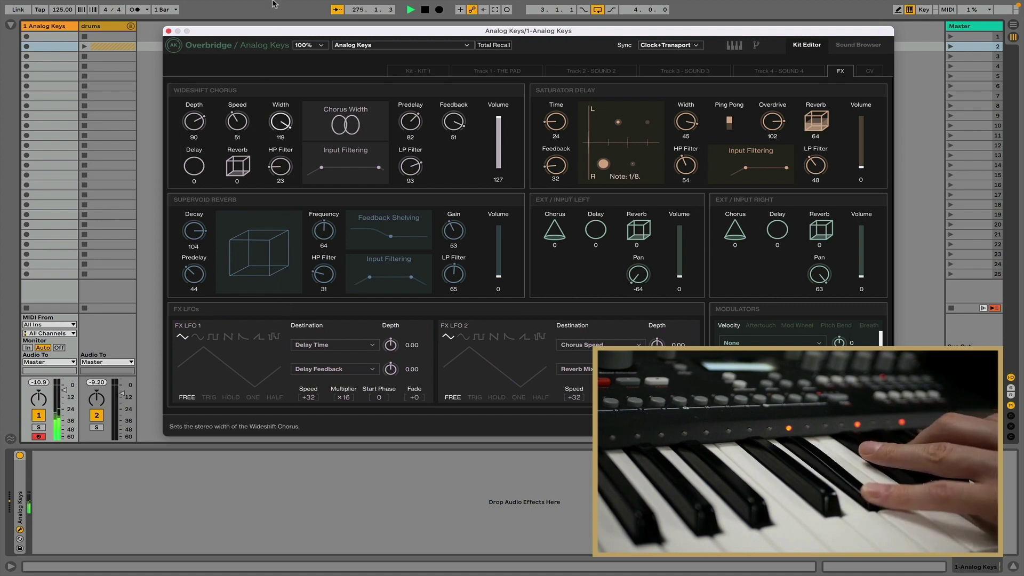
Step: Set the chorus sends to reverb 75 and delay 44, and balance the volumes at delay 71 and chorus 98
drag(240, 166, 254, 87)
drag(193, 167, 199, 120)
drag(860, 167, 822, 141)
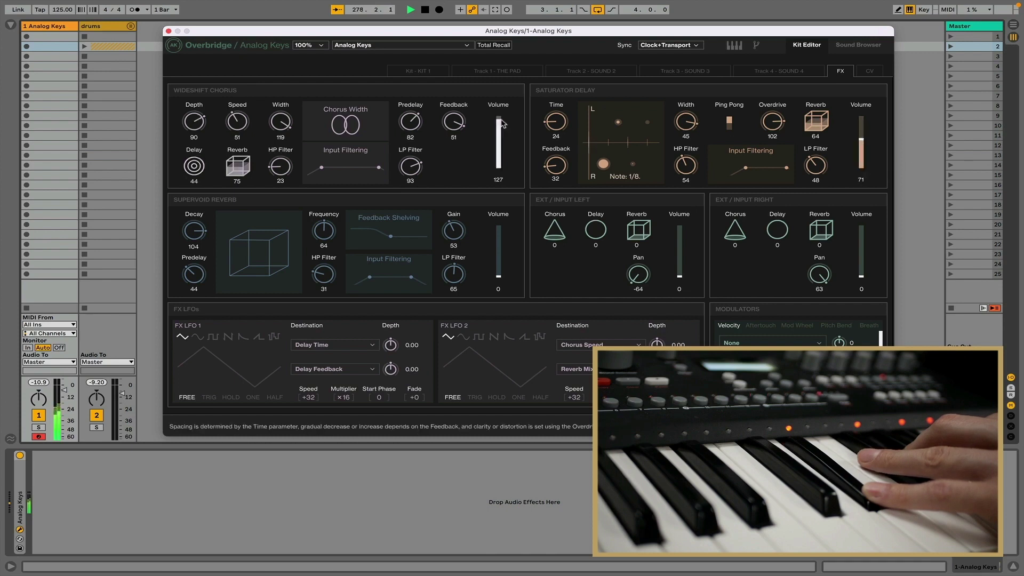
drag(499, 118, 499, 132)
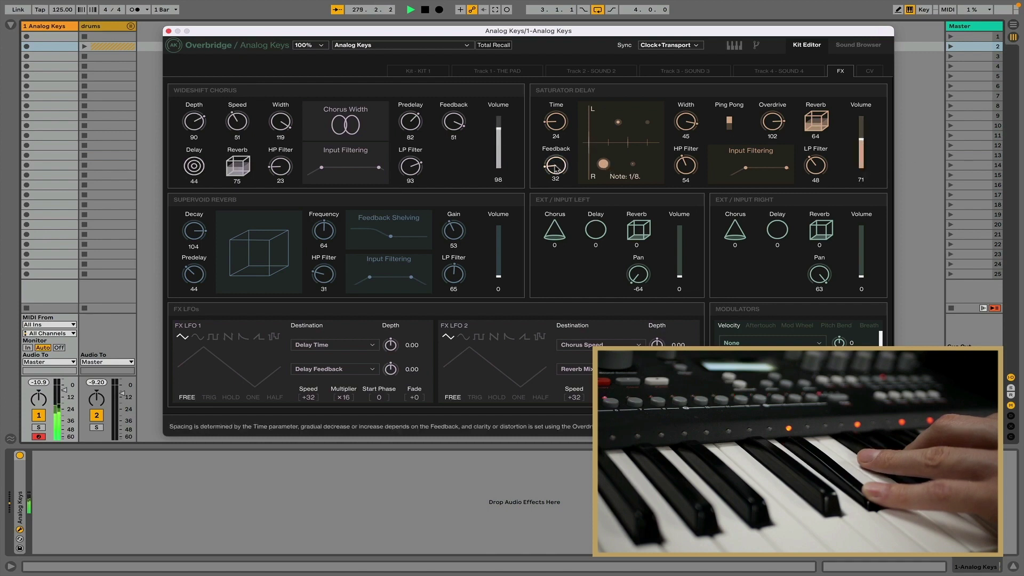
Step: Set the Saturator Delay feedback to 34, sweep its time up to 66 and back to 27, and set its width to 63
drag(555, 168, 563, 137)
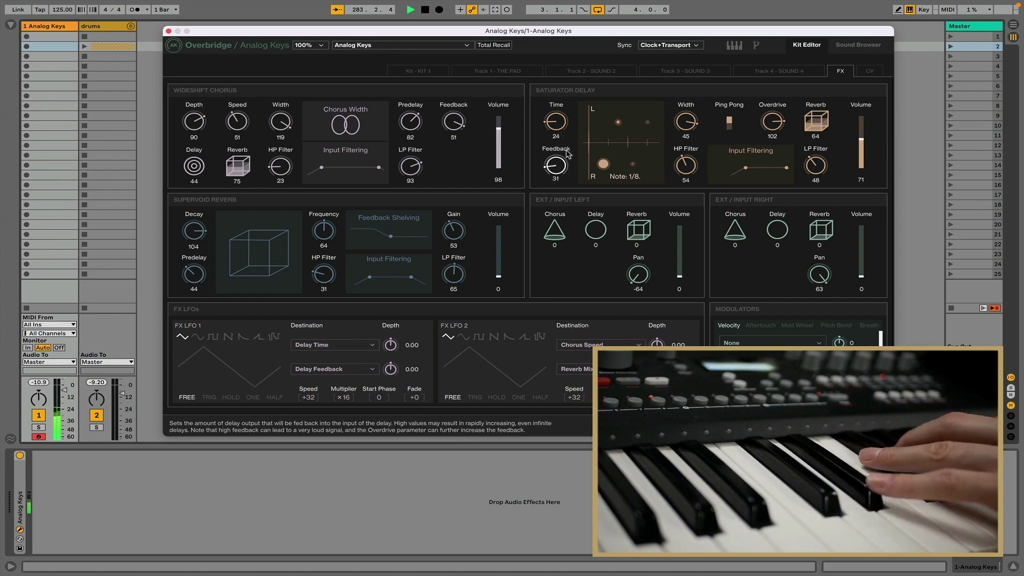
drag(558, 124, 570, 87)
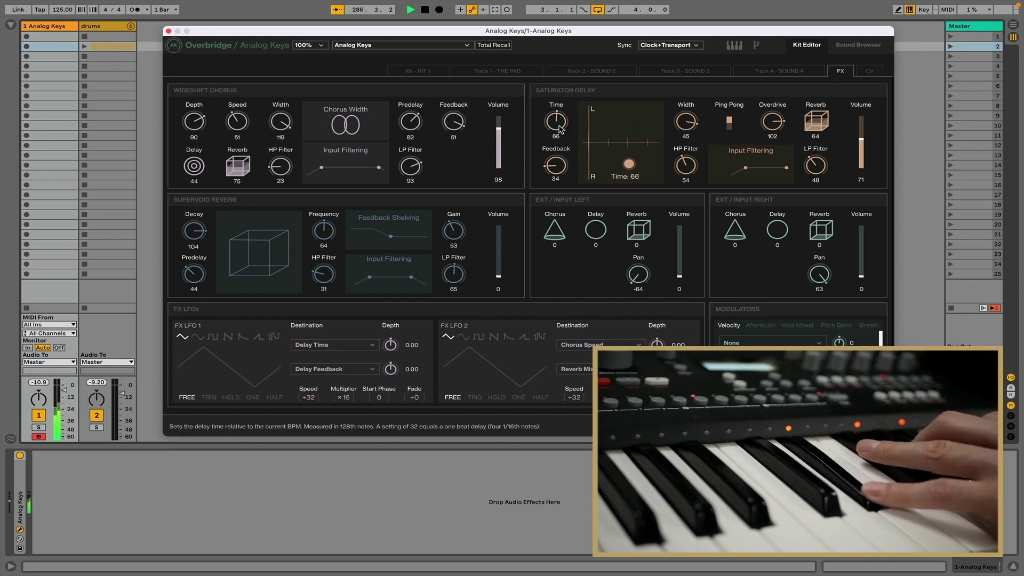
drag(559, 128, 582, 197)
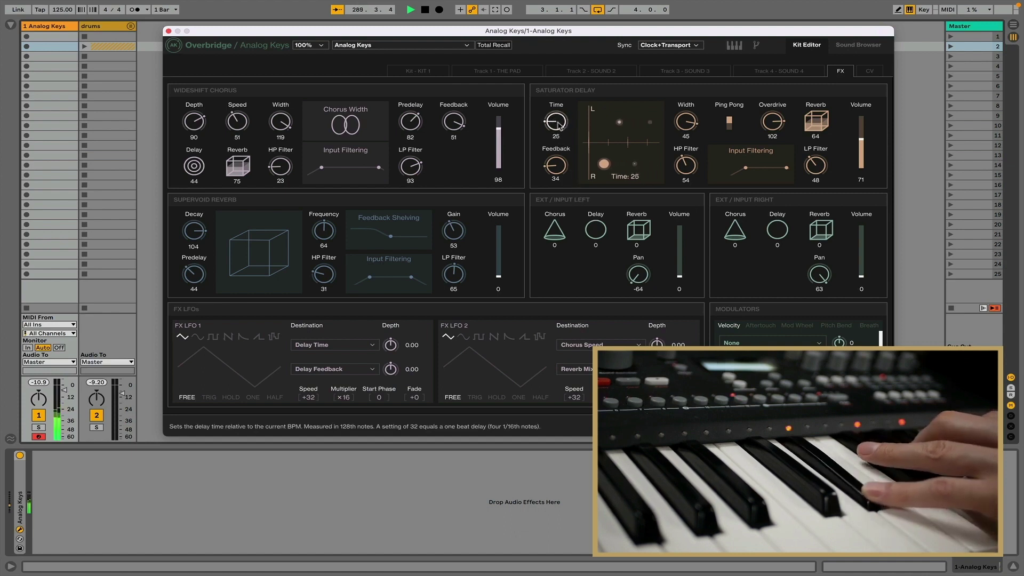
drag(688, 126, 690, 97)
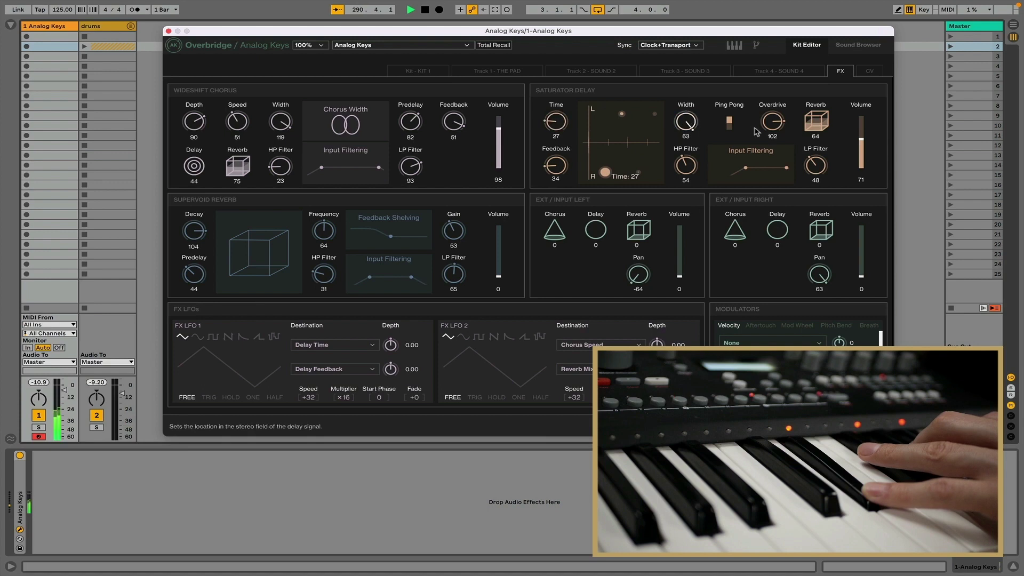
Step: Dip the Saturator Delay overdrive to 59 and restore it to 103, then set the delay's low-pass filter to 39
drag(767, 120, 770, 131)
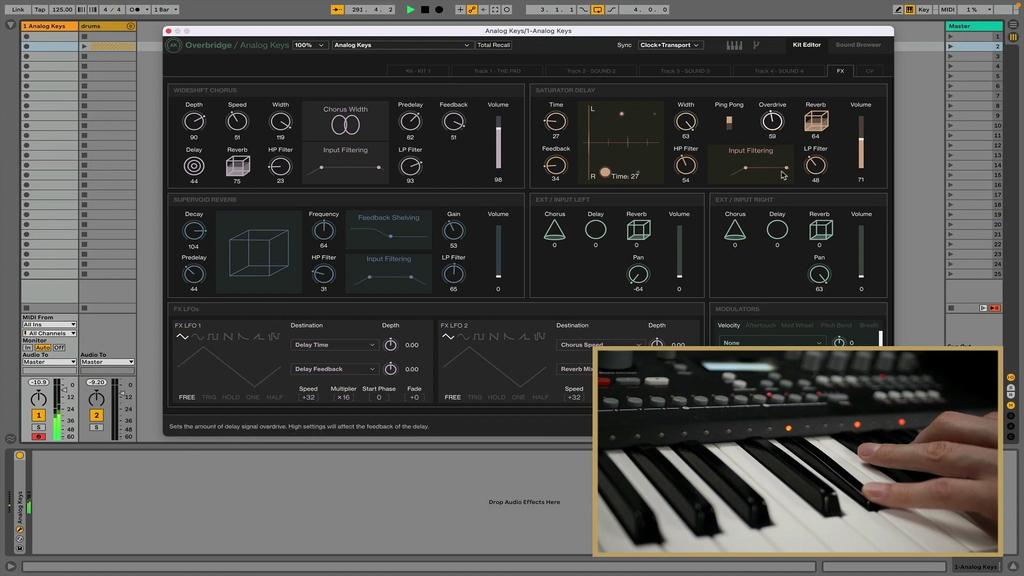
drag(783, 174, 792, 224)
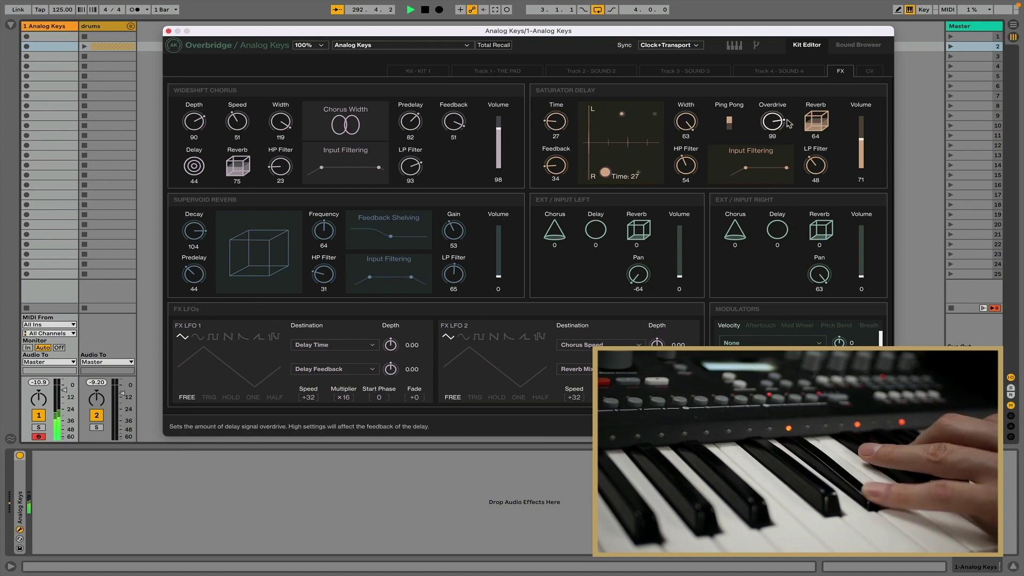
drag(786, 168, 772, 171)
Step: Raise the Supervoid Reverb volume to 97 and lower its decay to about 98
drag(491, 273, 491, 241)
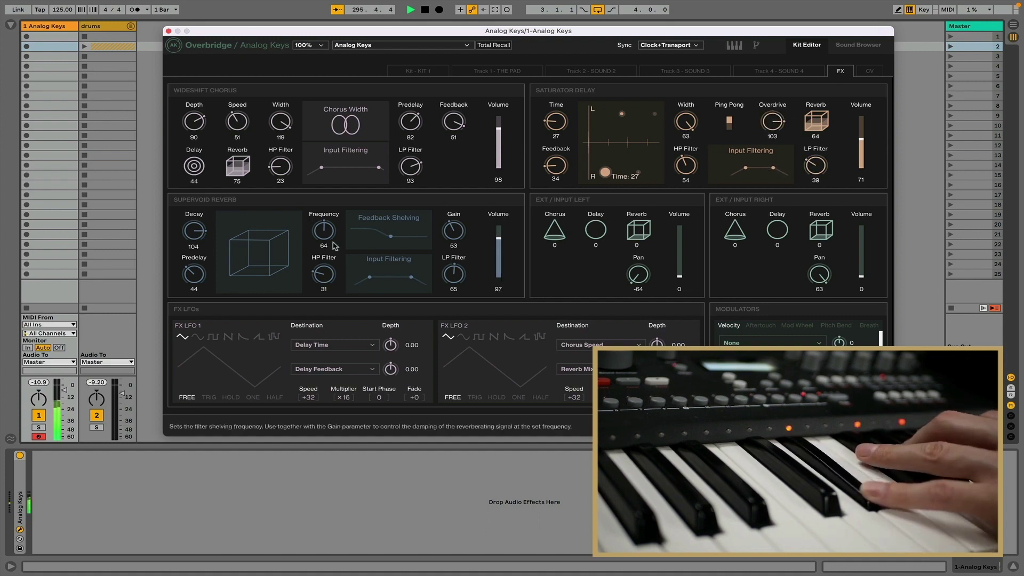
drag(203, 235, 204, 239)
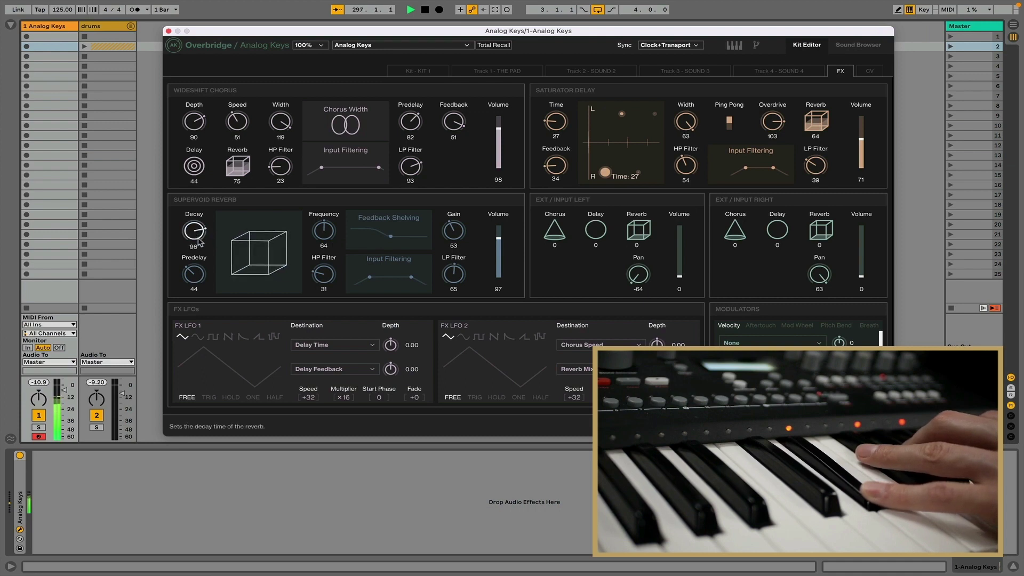
Step: Set the Supervoid Reverb predelay to 40, high-pass filter to 32, low-pass filter to 72 and volume to 82
drag(197, 274, 200, 285)
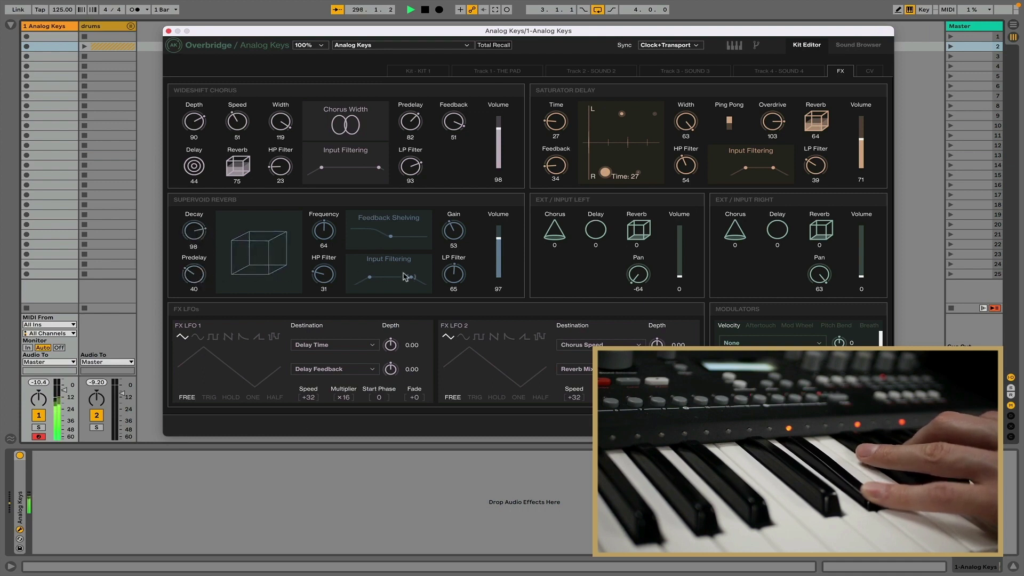
drag(411, 277, 371, 282)
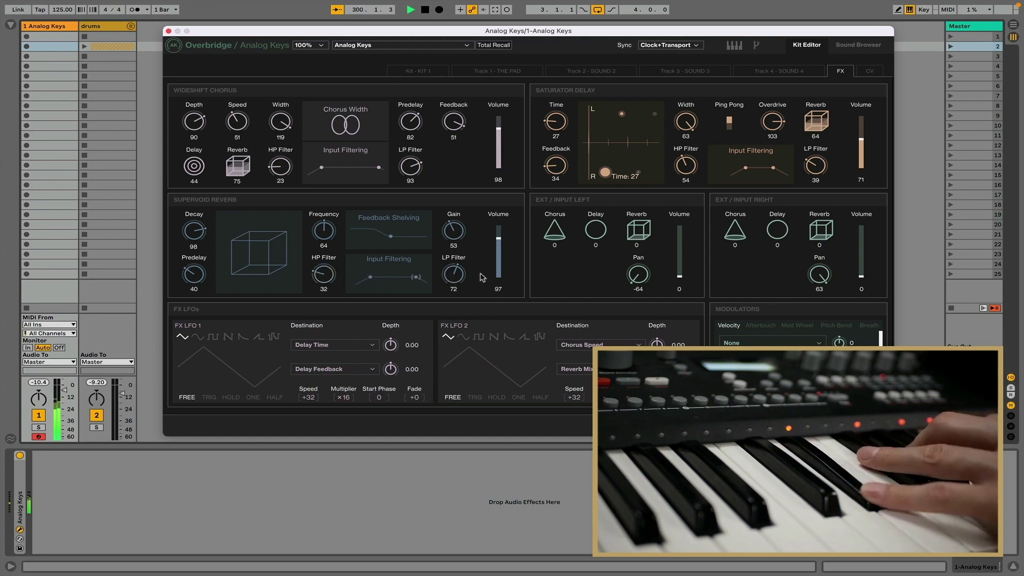
drag(504, 245, 505, 253)
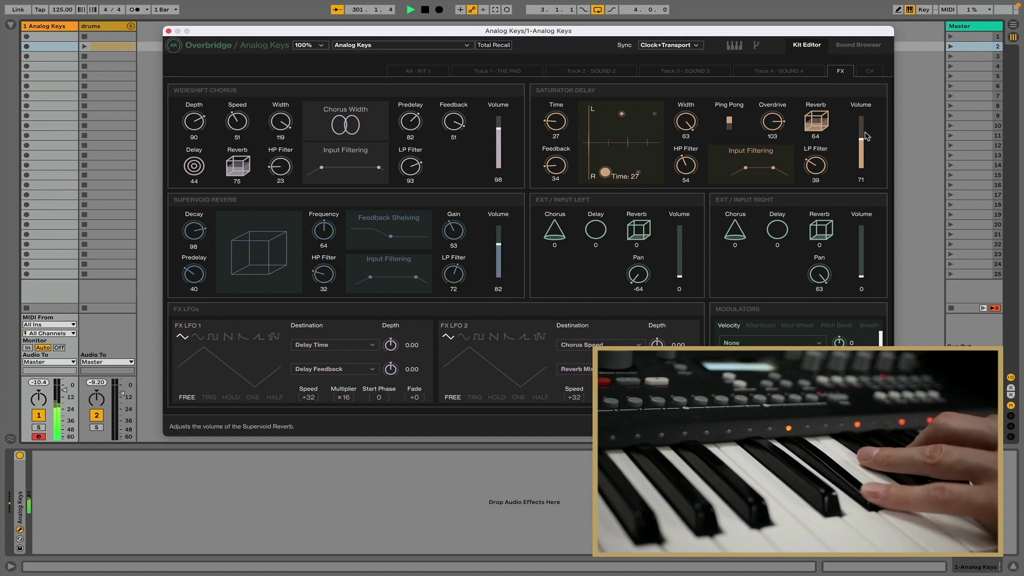
Step: Set the chorus volume to 74 and the Saturator Delay to feedback 28, time 24, overdrive 94, reverb send 73 and volume 116
drag(867, 136, 866, 127)
drag(497, 131, 498, 141)
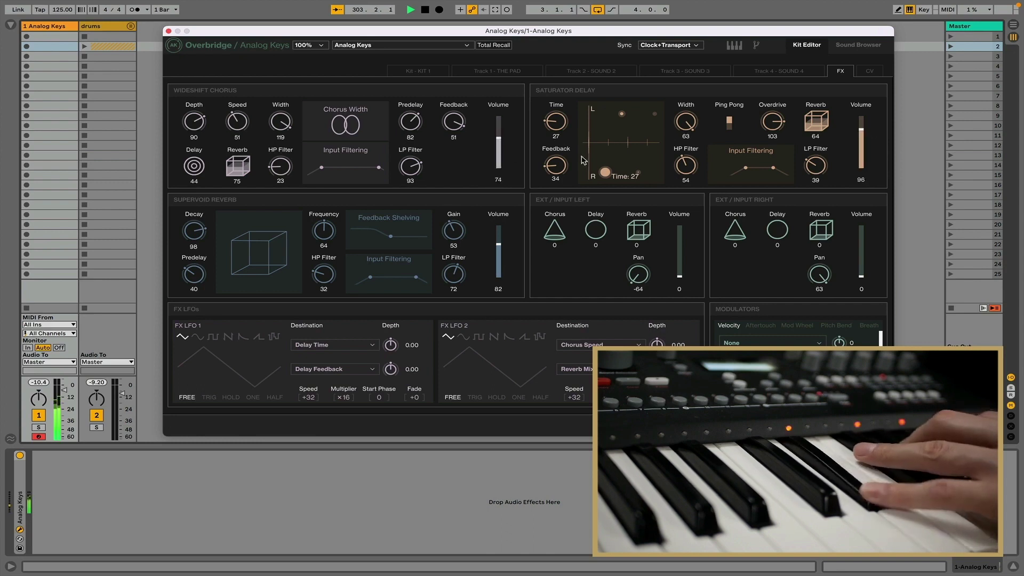
drag(555, 165, 555, 171)
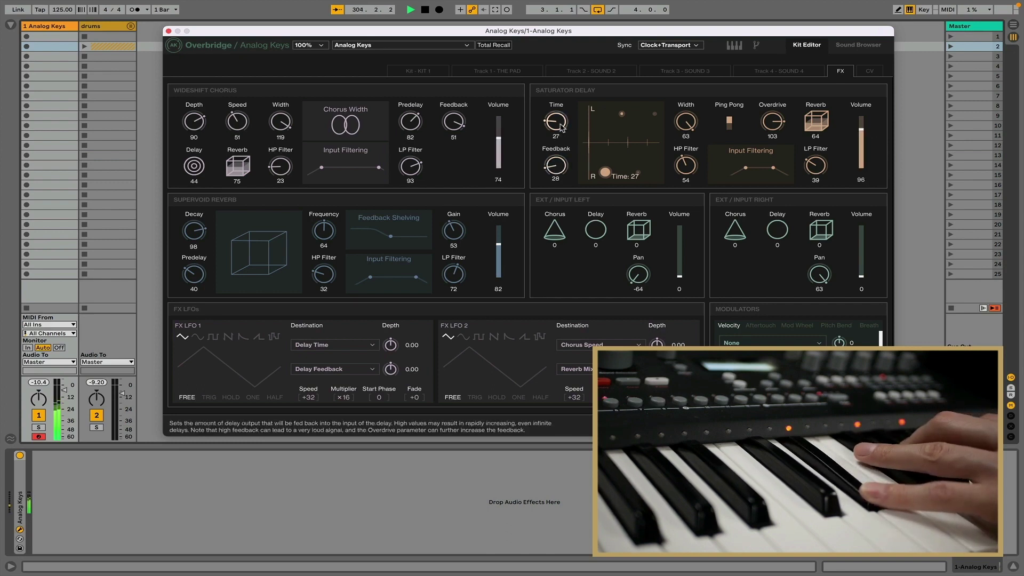
drag(562, 128, 561, 129)
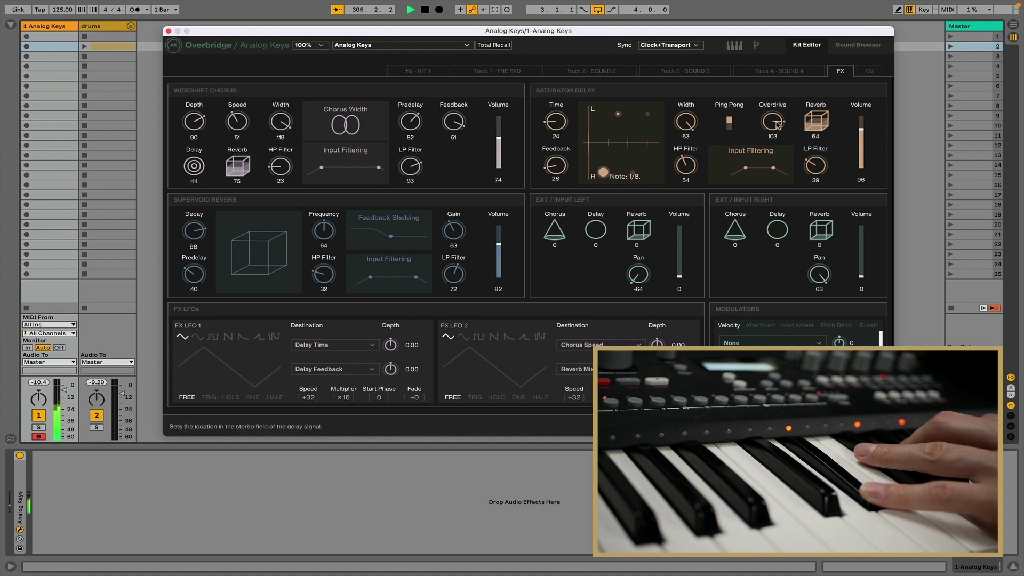
drag(777, 125, 858, 122)
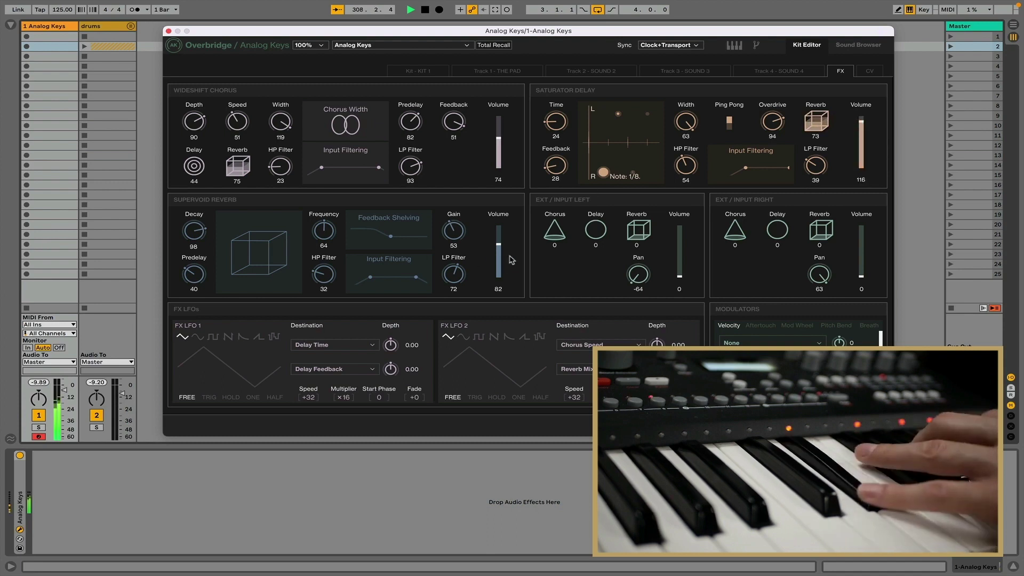
Step: Set the Supervoid Reverb to volume 102, decay 88, predelay 30, shelving frequency 53 and gain 42, high-pass 47 and low-pass 48
drag(500, 249, 499, 238)
drag(194, 229, 194, 236)
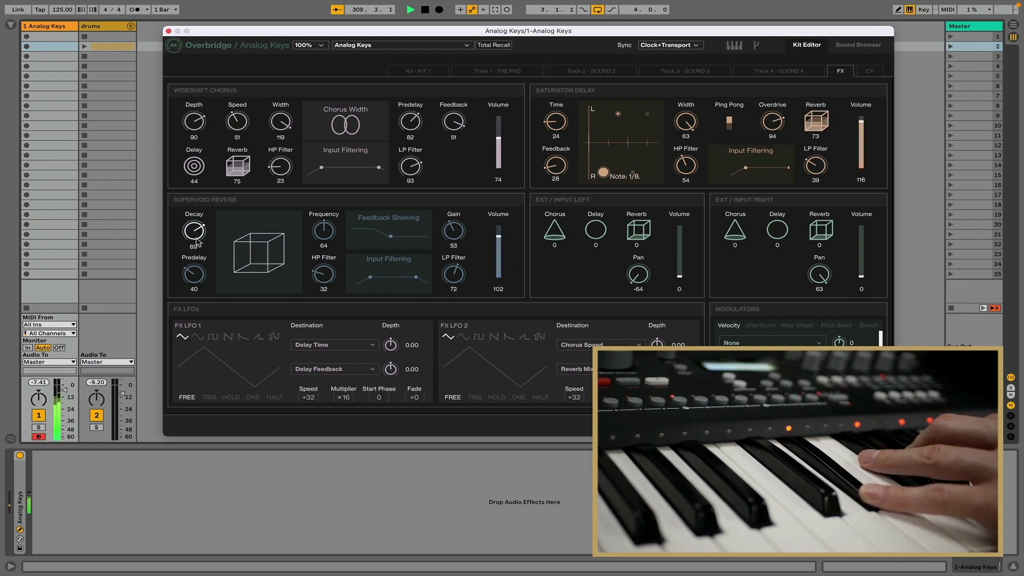
drag(194, 277, 196, 289)
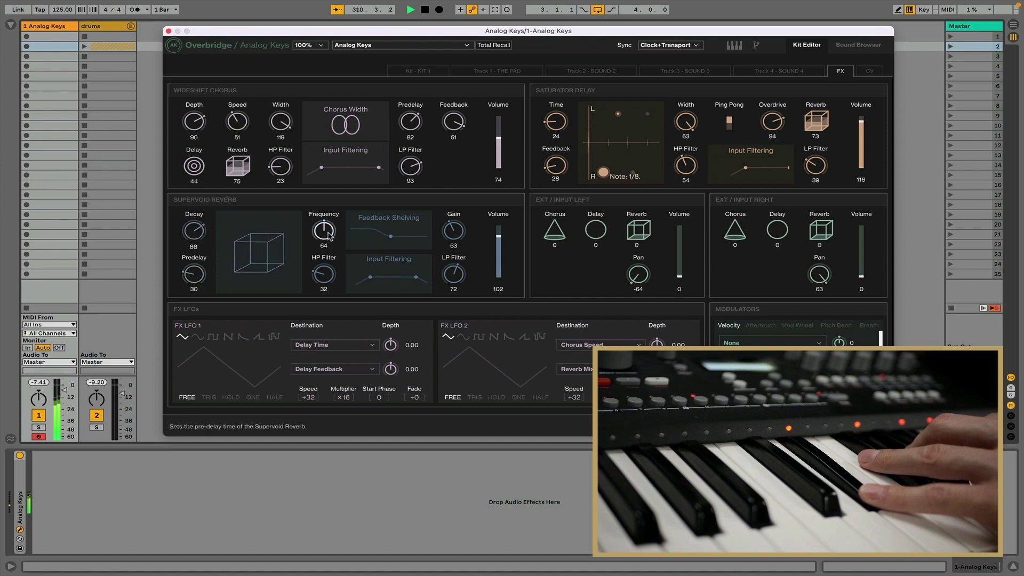
drag(324, 232, 329, 247)
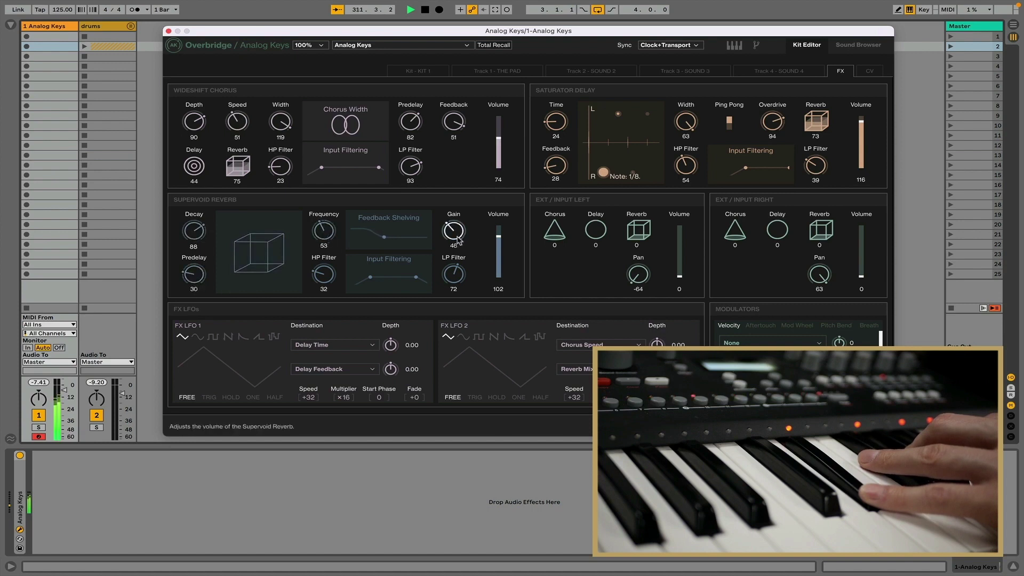
drag(458, 241, 458, 244)
drag(370, 277, 408, 278)
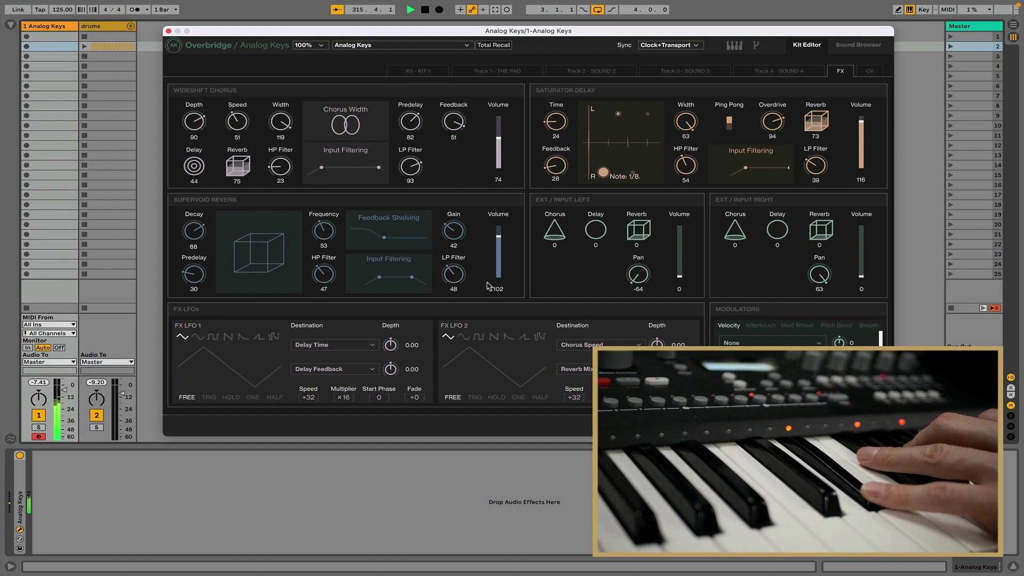
Step: On Track 1 (THE PAD), set the amp sends to reverb 127, delay 3 and chorus 36
click(504, 69)
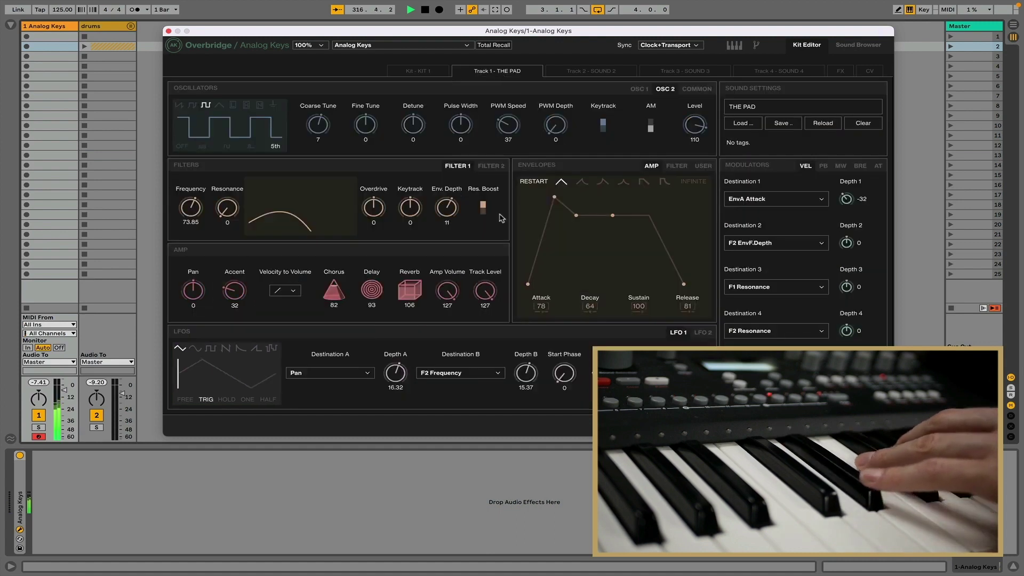
drag(406, 302, 420, 346)
drag(383, 308, 378, 333)
drag(334, 292, 398, 300)
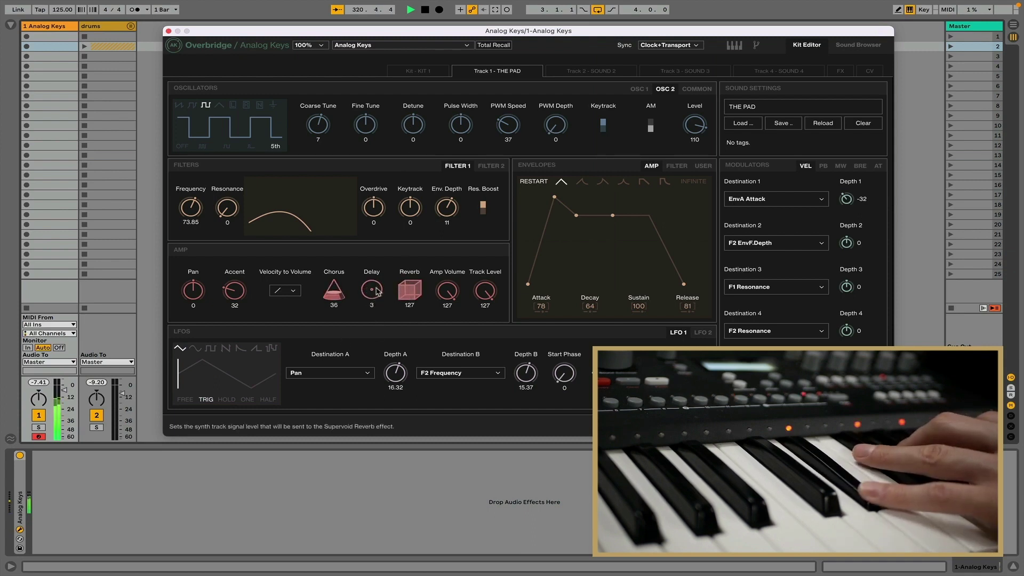
Step: Rebalance THE PAD's sends with delay at 76, reverb at 57 and chorus at 76, then raise reverb and lower chorus slightly
drag(377, 291, 362, 258)
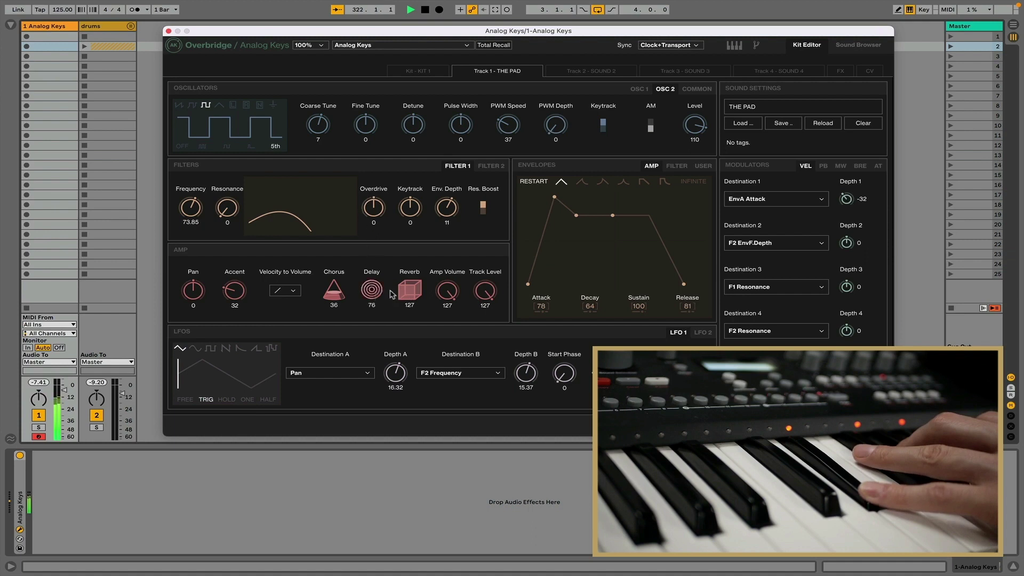
drag(392, 294, 413, 369)
mouse_move(334, 291)
mouse_down()
mouse_move(348, 315)
mouse_move(335, 301)
mouse_up()
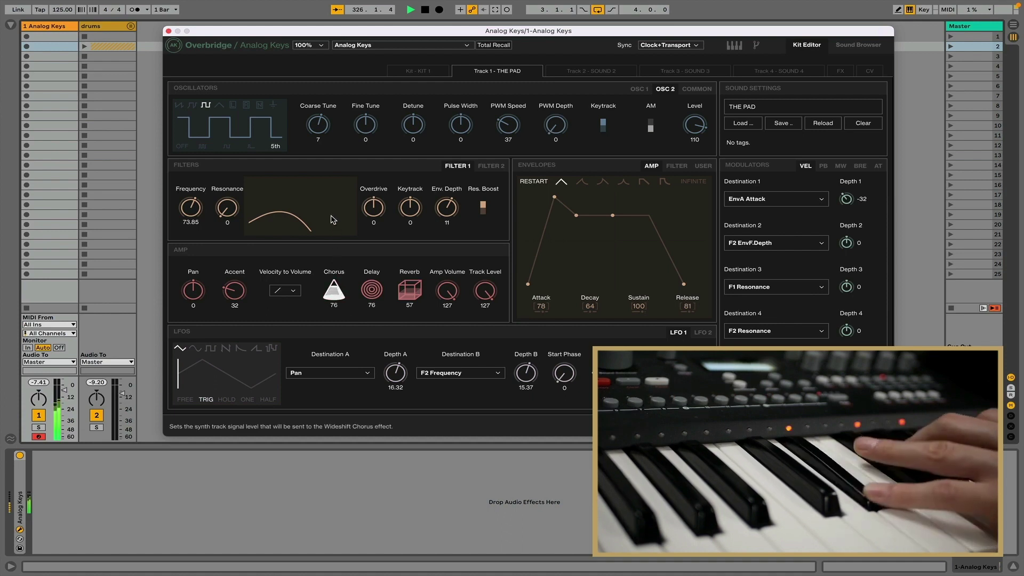
mouse_move(415, 296)
mouse_down()
mouse_move(415, 272)
mouse_move(382, 320)
mouse_move(388, 334)
mouse_move(369, 203)
mouse_move(418, 300)
mouse_move(419, 283)
mouse_up()
drag(342, 294, 343, 312)
Step: Lower the volumes of the Supervoid Reverb, Saturator Delay and Wideshift Chorus to 0 on the FX page
click(840, 71)
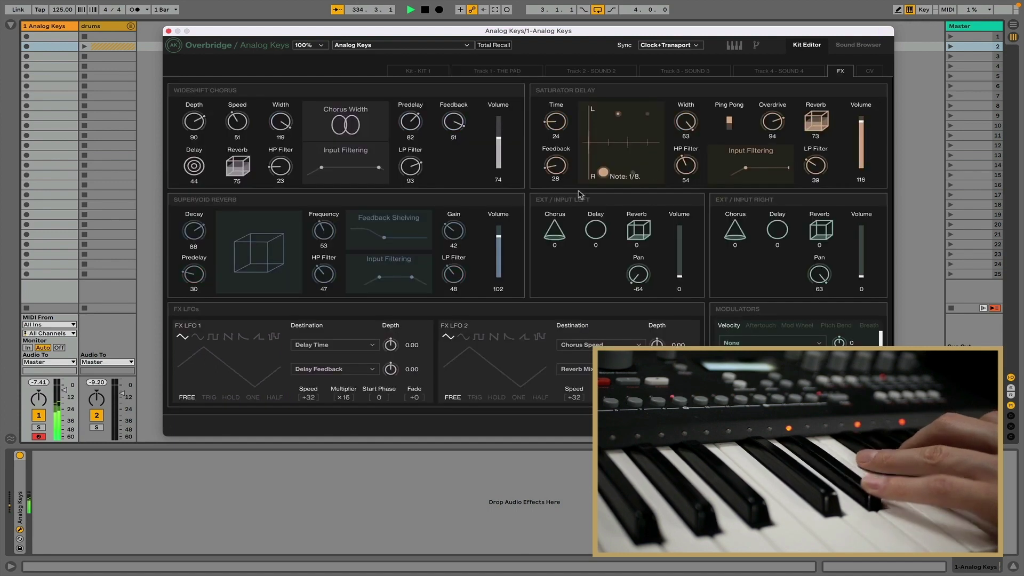
drag(499, 237, 498, 288)
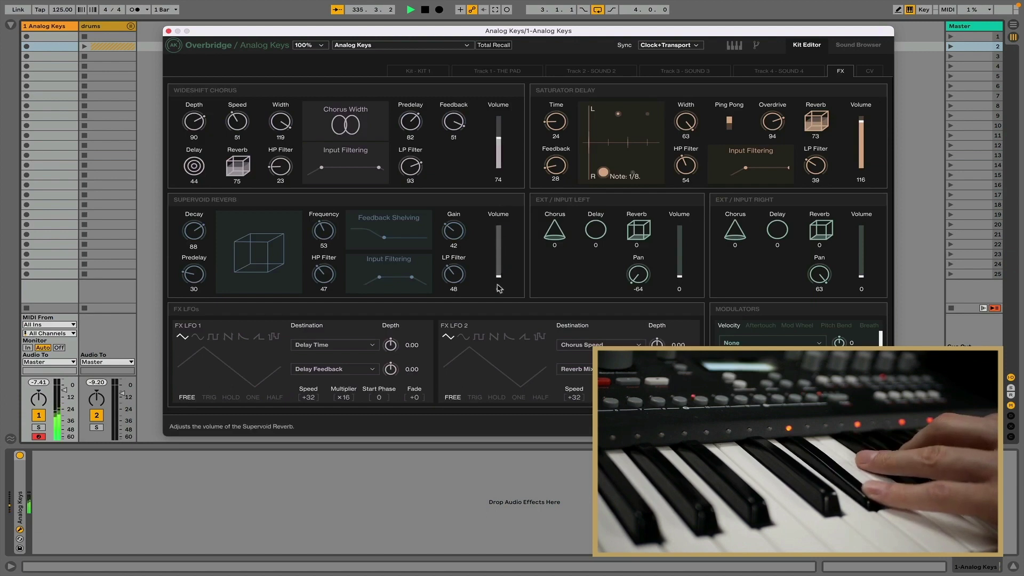
drag(859, 134, 860, 182)
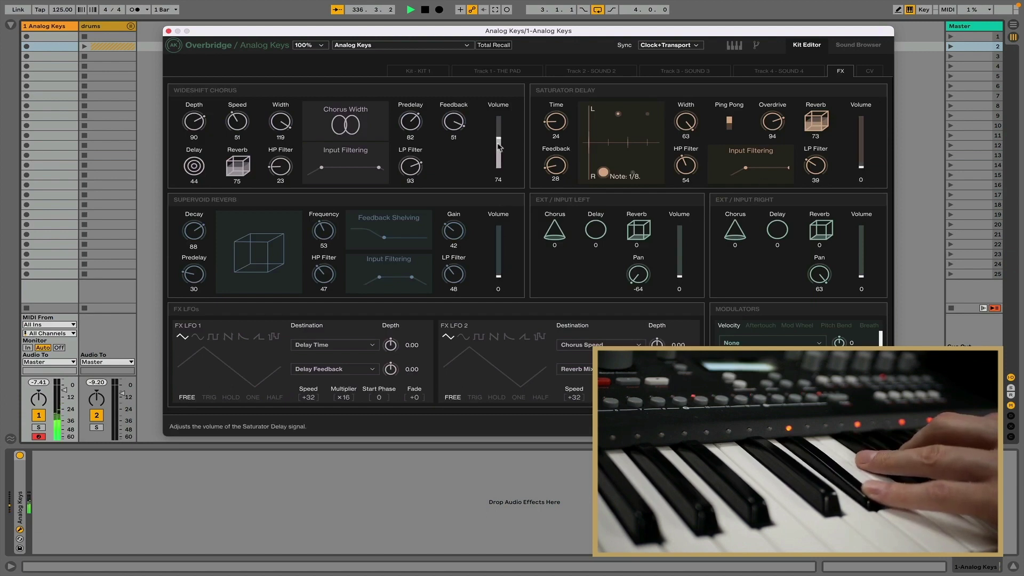
drag(498, 144, 498, 156)
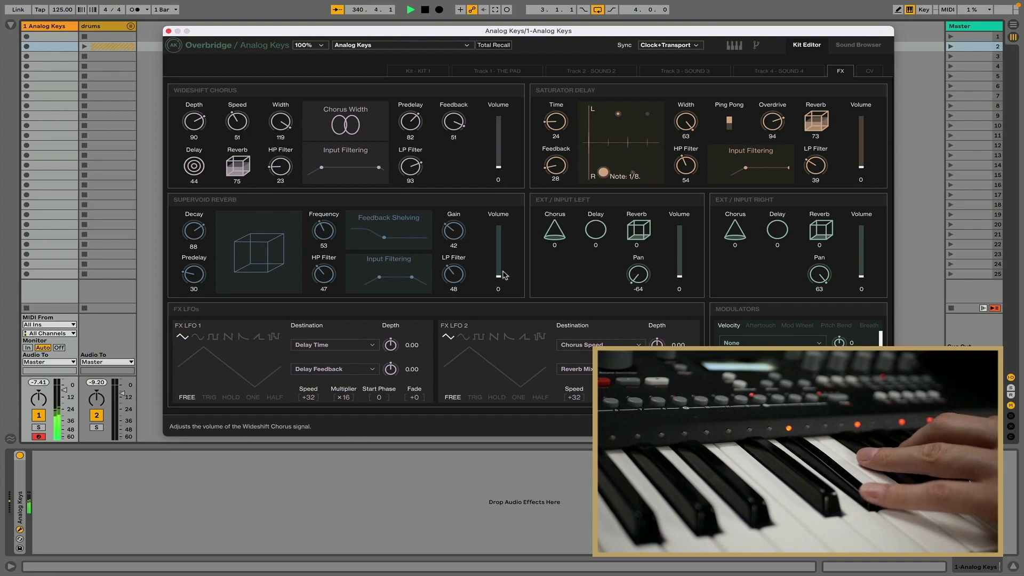
Step: Bring the effect volumes back up to chorus 80, delay 84 and reverb 101
drag(501, 279, 501, 267)
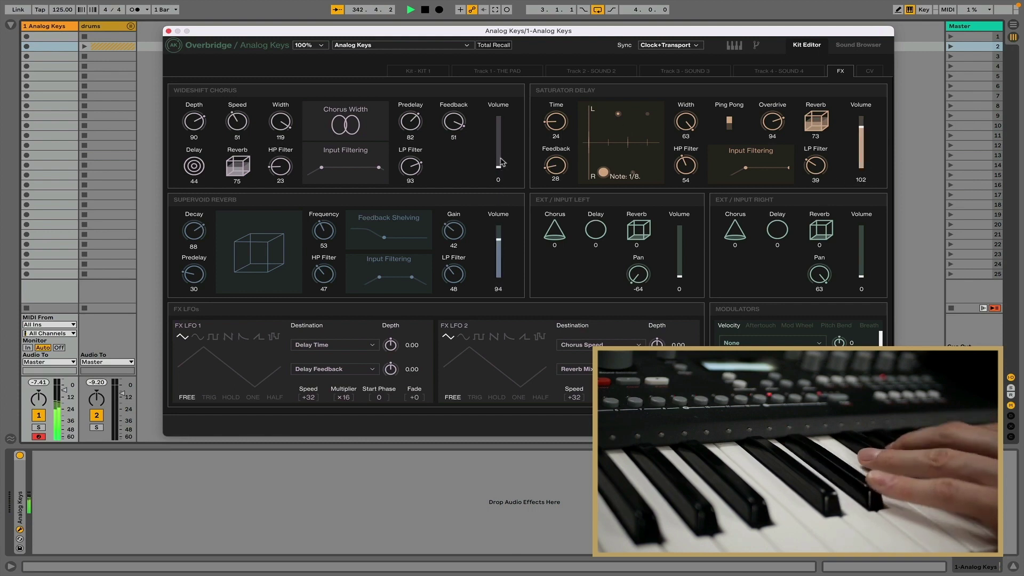
drag(502, 161, 500, 128)
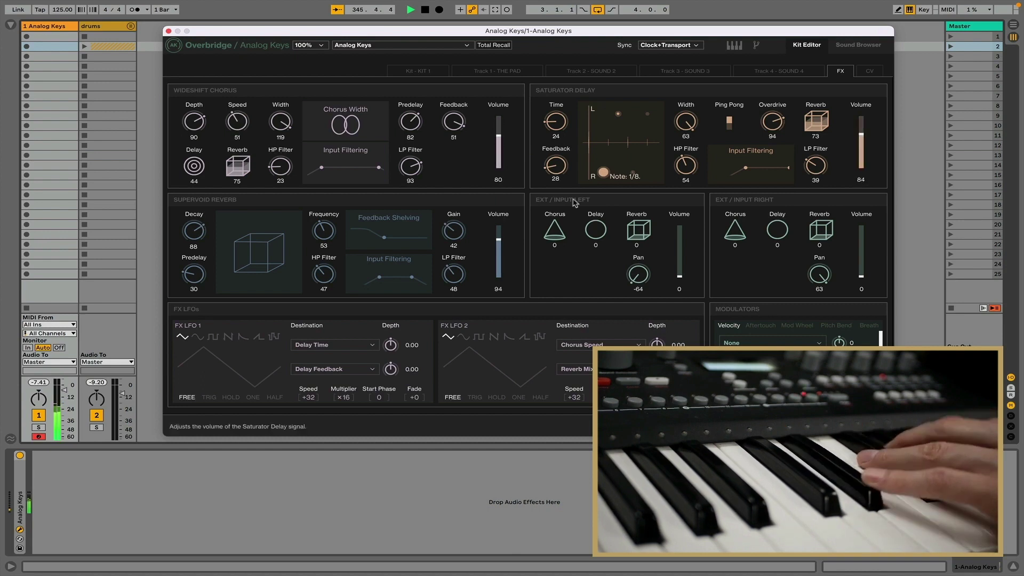
drag(502, 244, 502, 243)
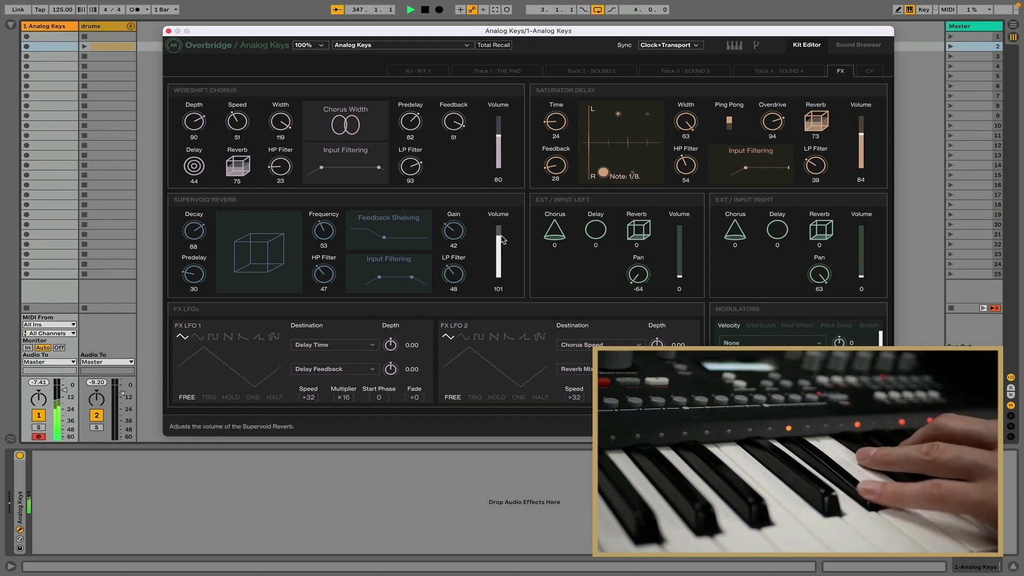
Step: Set the Supervoid Reverb shelving frequency to 68, decay to 80 and predelay to 40
drag(322, 233, 322, 225)
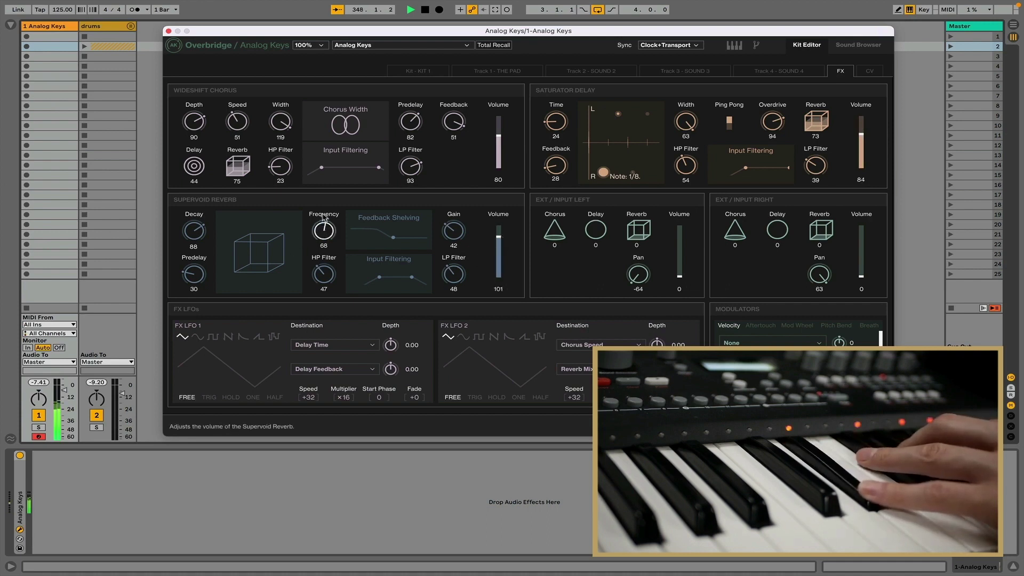
drag(193, 230, 194, 236)
drag(189, 276, 188, 268)
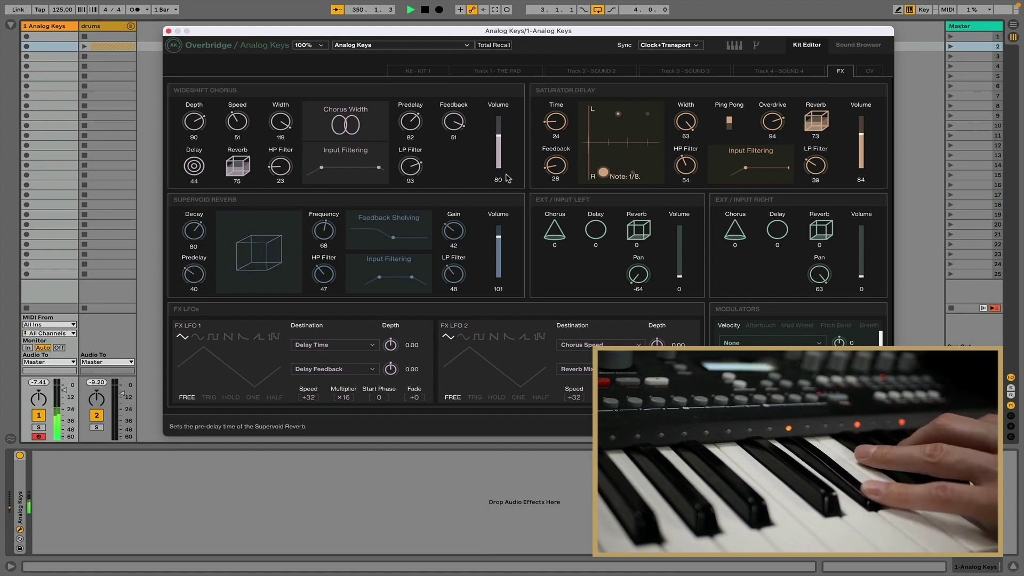
Step: Set the Wideshift Chorus volume to 97, width to 95, depth to 42, delay send to 18 and reverb send to 52
drag(504, 140, 503, 131)
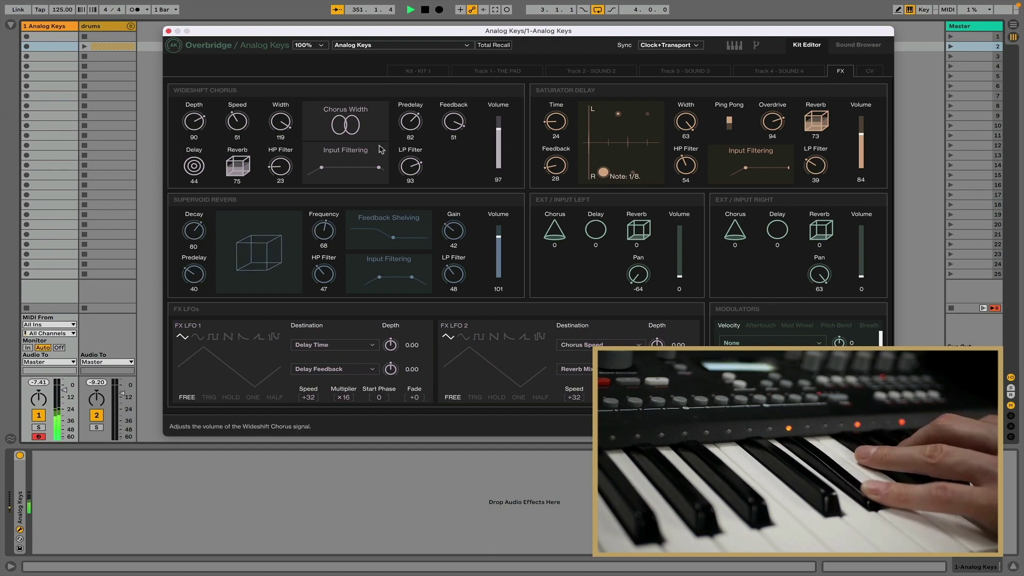
drag(280, 122, 281, 150)
drag(194, 122, 244, 196)
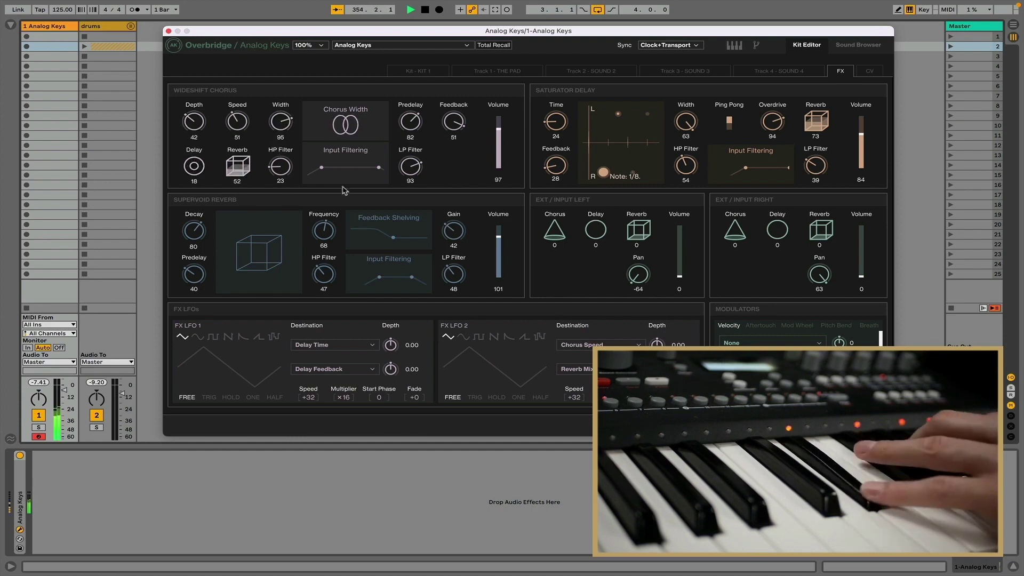
Step: Set the Saturator Delay volume to 100 and time to 32, then raise its feedback to 39 and beyond
drag(869, 135, 867, 116)
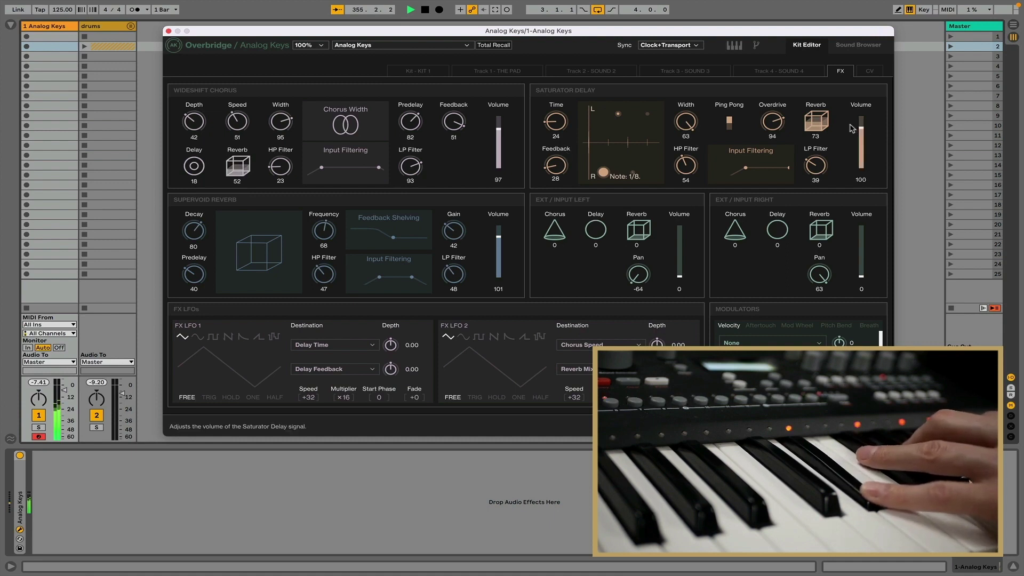
drag(552, 121, 550, 110)
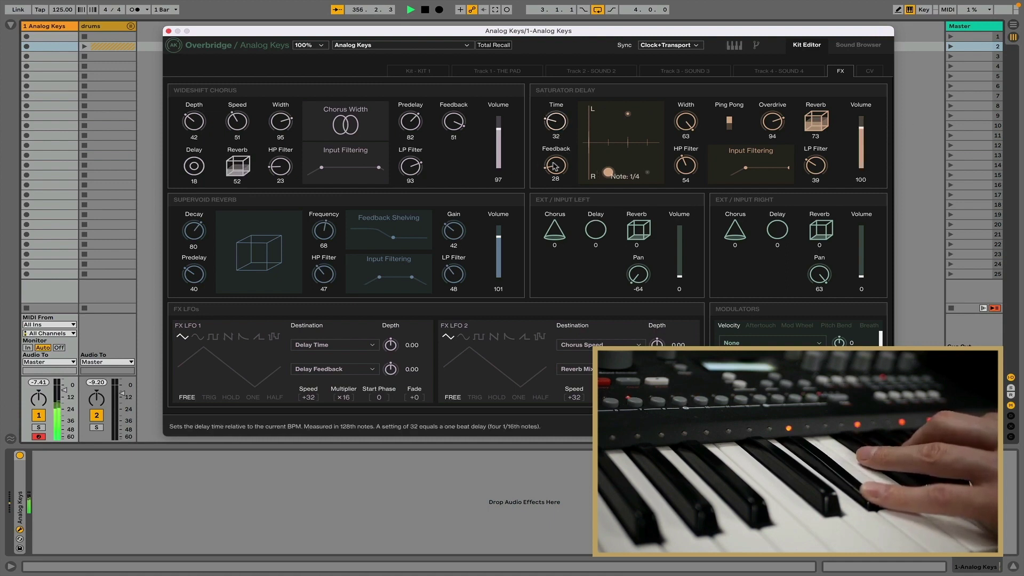
drag(554, 166, 557, 159)
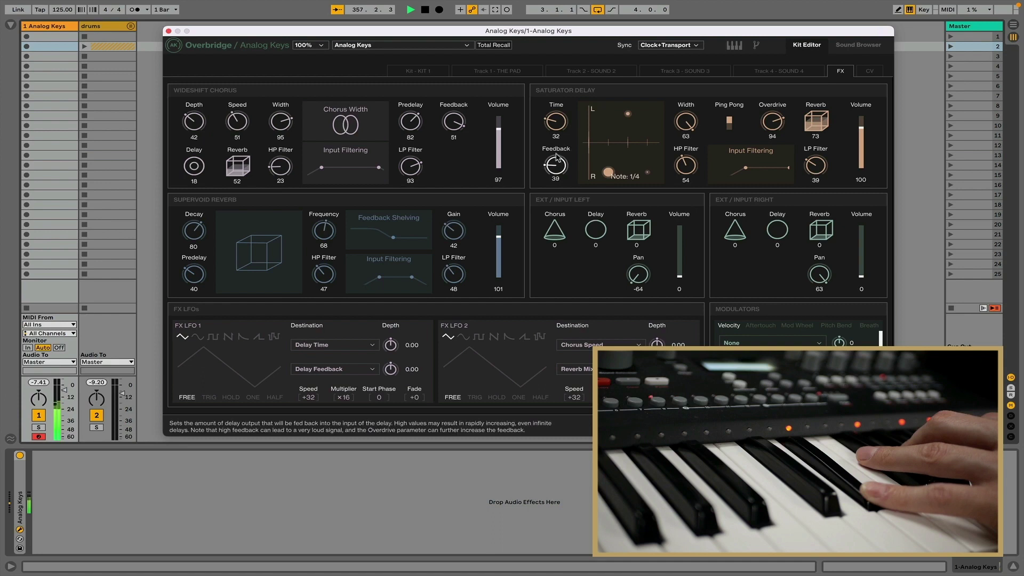
mouse_move(556, 157)
mouse_down()
mouse_move(559, 131)
mouse_move(558, 142)
mouse_up()
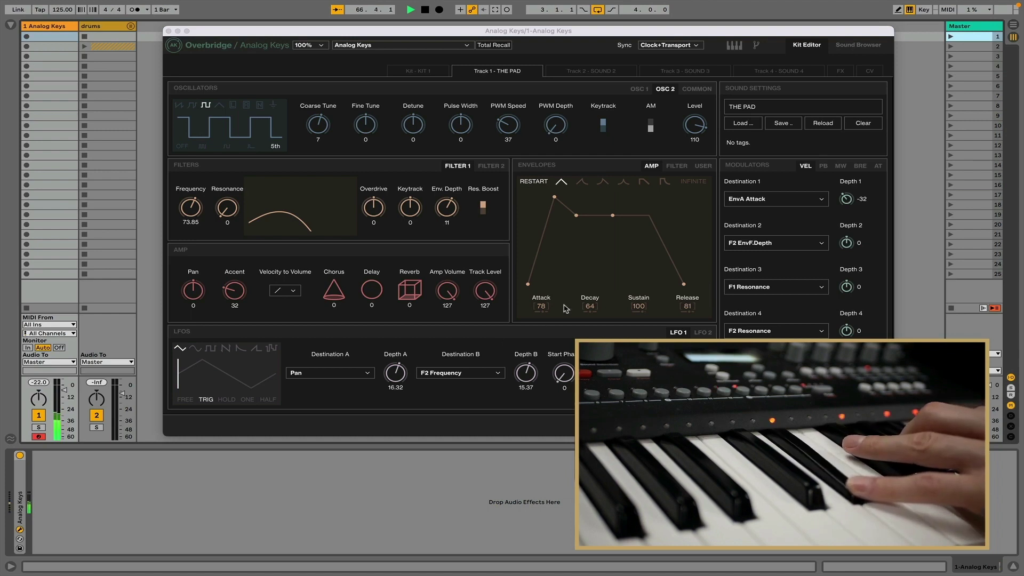
Step: Raise THE PAD's amp sends from zero to chorus 72, delay 50 and reverb 92
drag(334, 298, 343, 229)
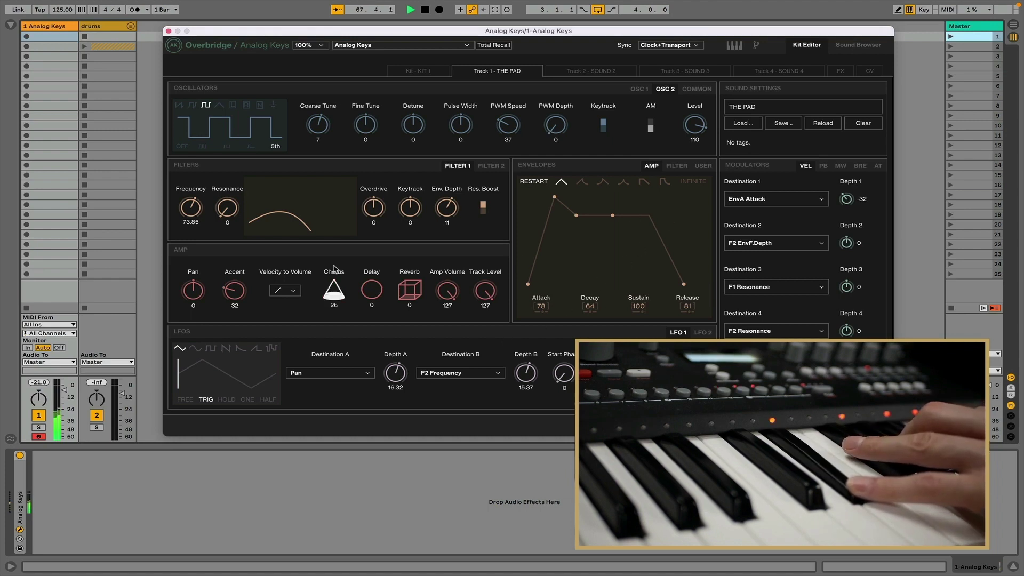
scroll(377, 272, up, 3)
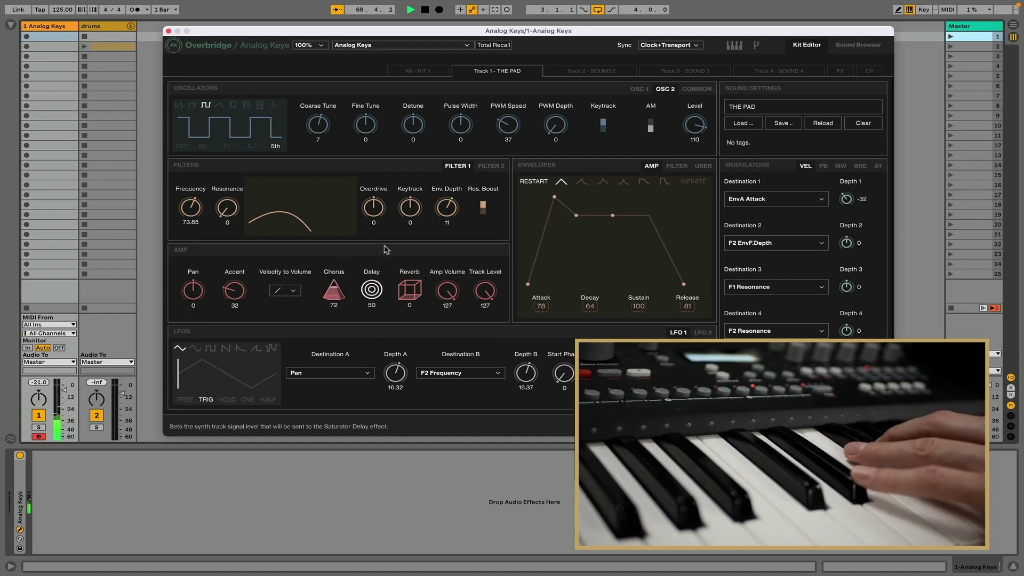
scroll(372, 290, up, 5)
scroll(410, 289, up, 10)
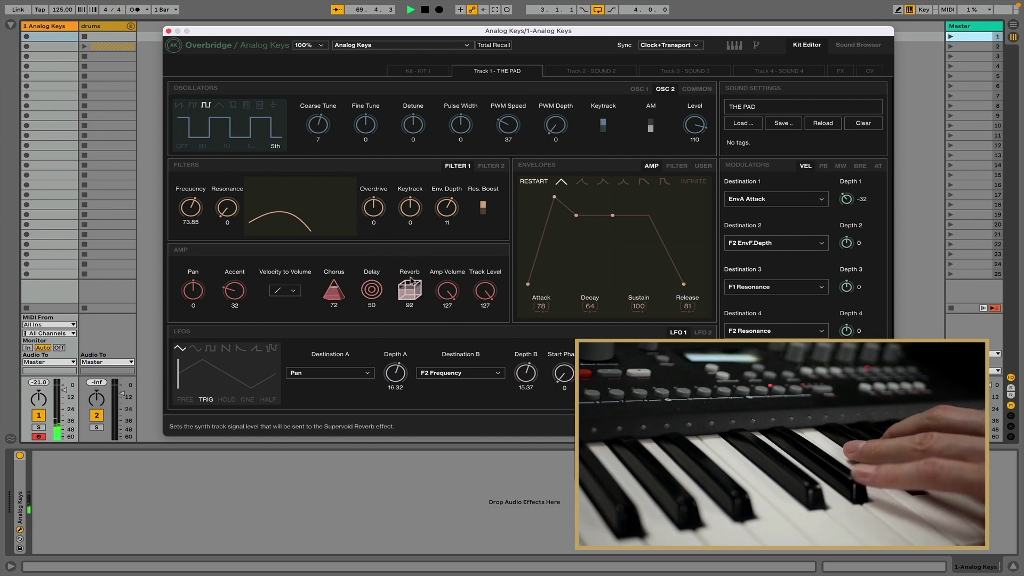
Step: Set the Saturator Delay feedback to 35, width to 39 and low-pass filter to 48, keeping the time at 24
click(840, 73)
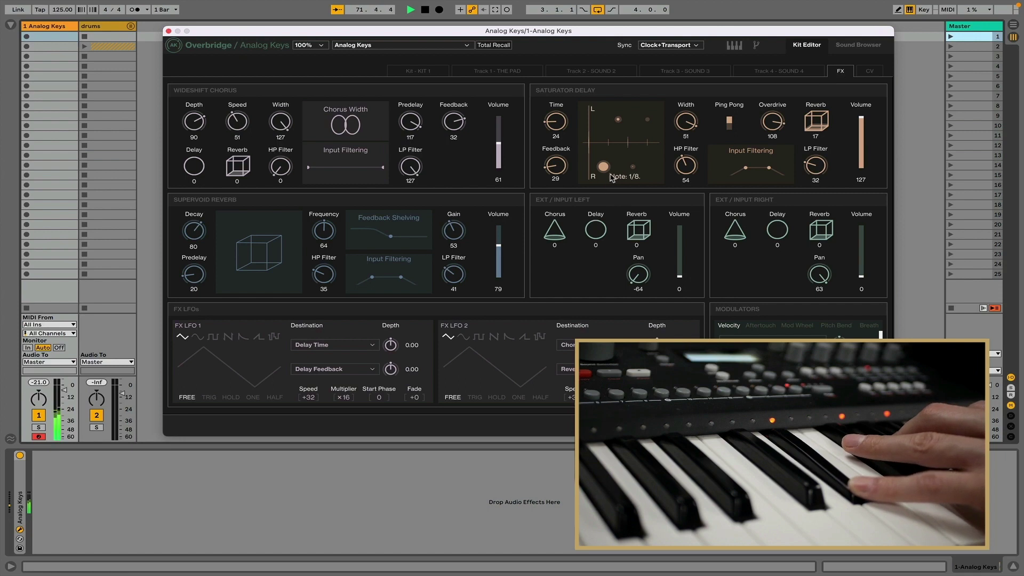
scroll(557, 166, up, 3)
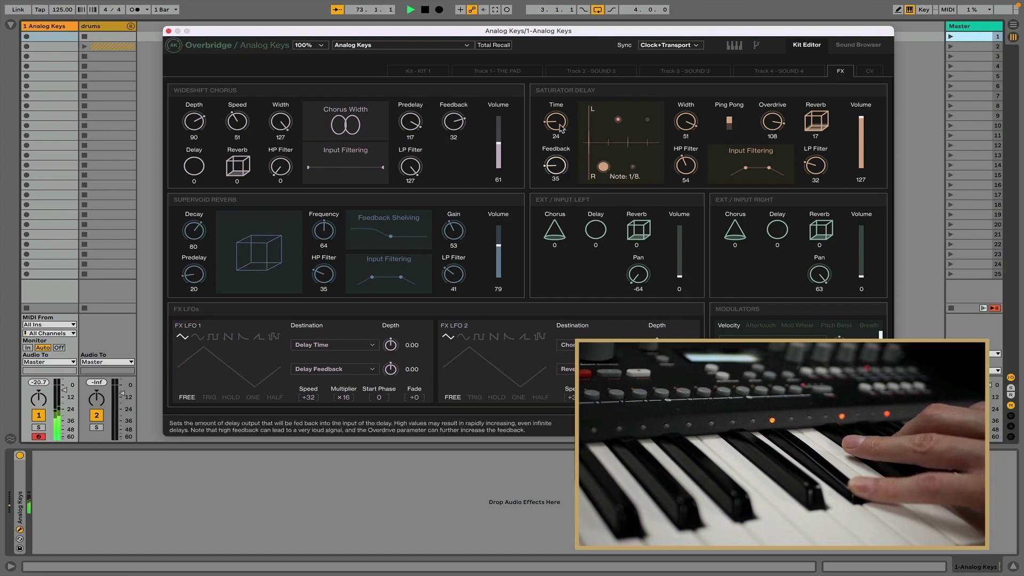
scroll(561, 128, down, 1)
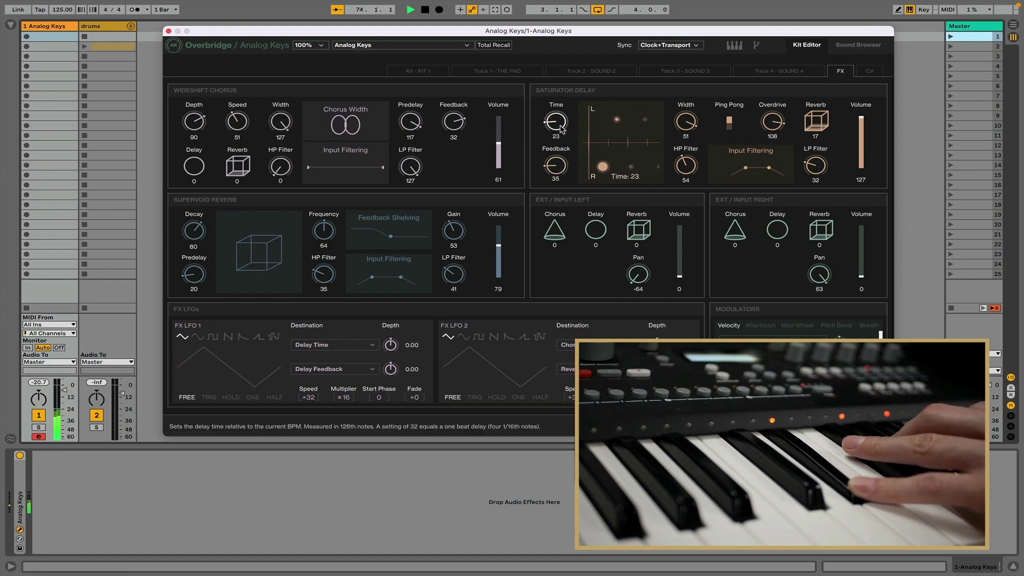
scroll(561, 129, up, 1)
scroll(688, 125, down, 6)
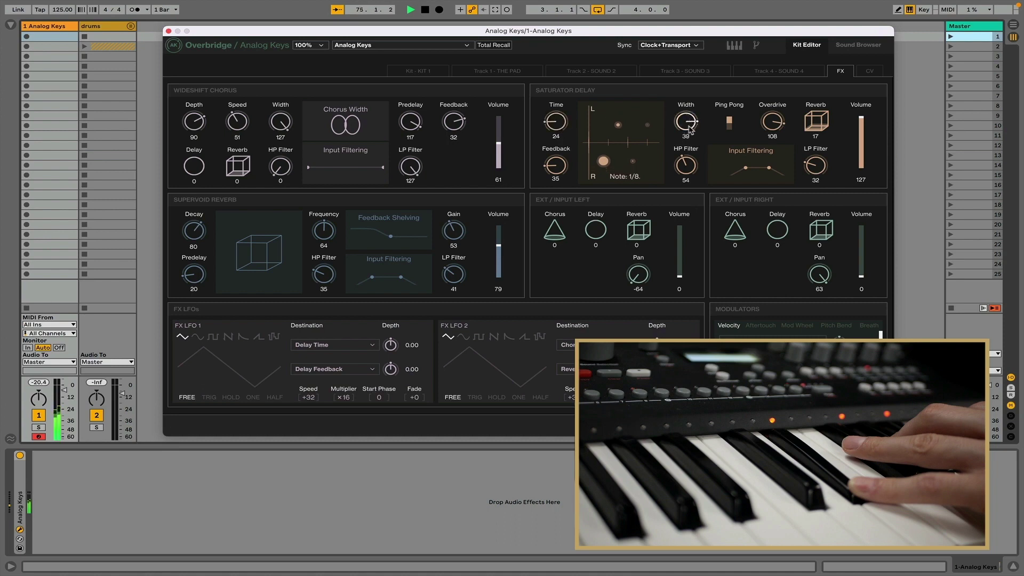
scroll(771, 169, up, 5)
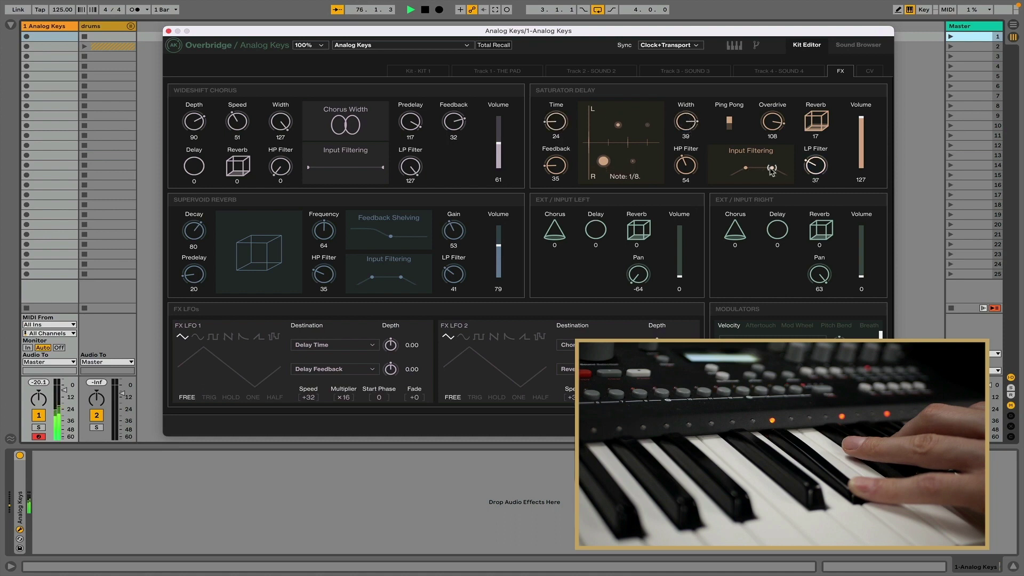
scroll(771, 170, up, 10)
Step: Set the Supervoid Reverb volume to 98, low-pass filter to 65, high-pass filter to 31 and predelay to 26
scroll(503, 244, up, 5)
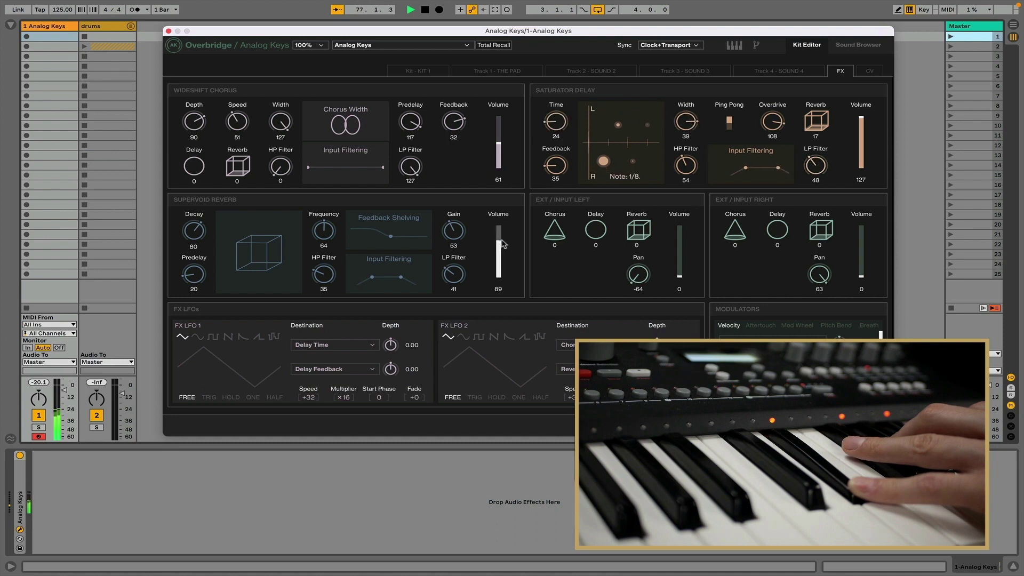
scroll(504, 244, up, 5)
scroll(405, 278, up, 10)
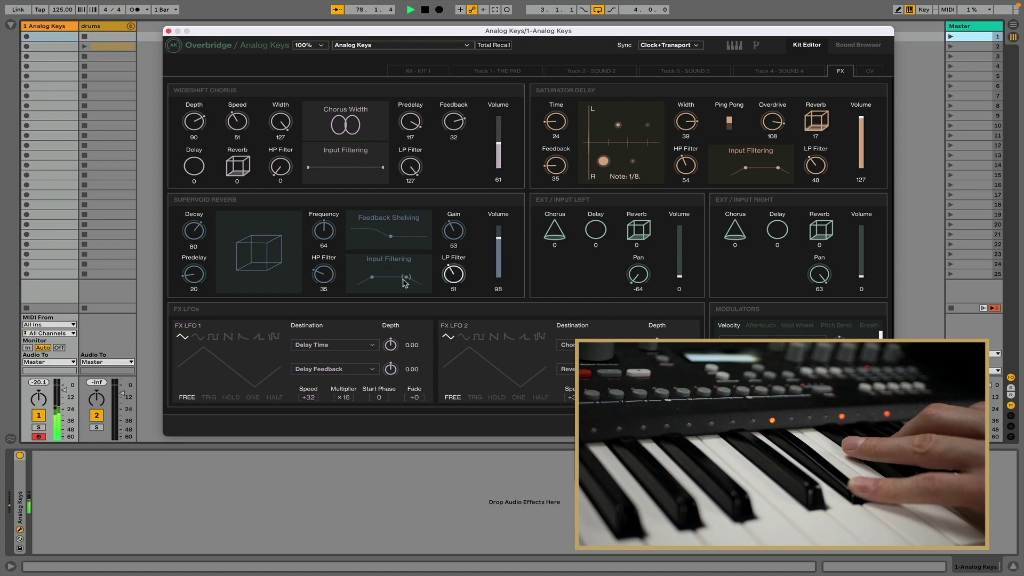
scroll(313, 280, down, 4)
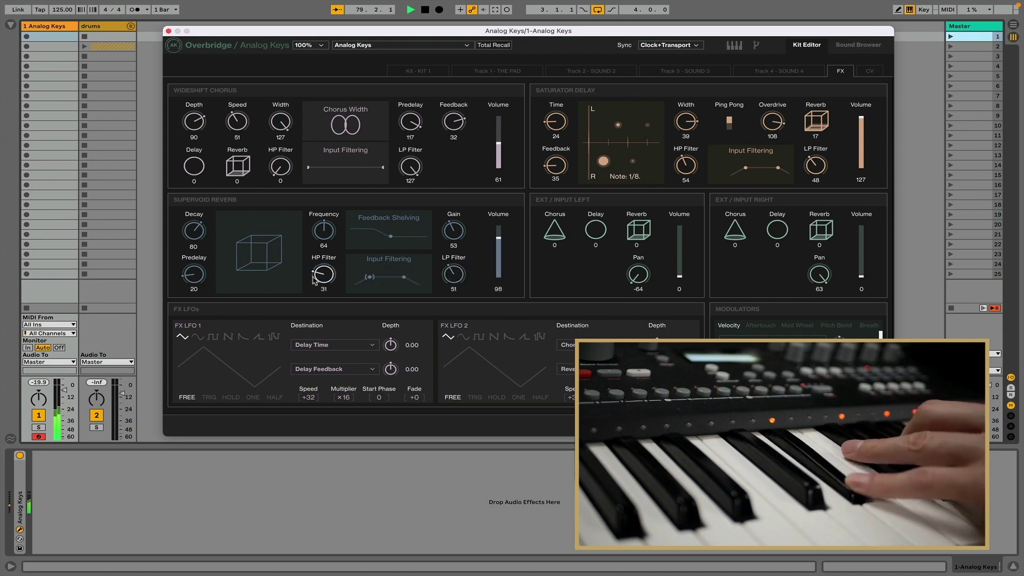
scroll(188, 275, up, 9)
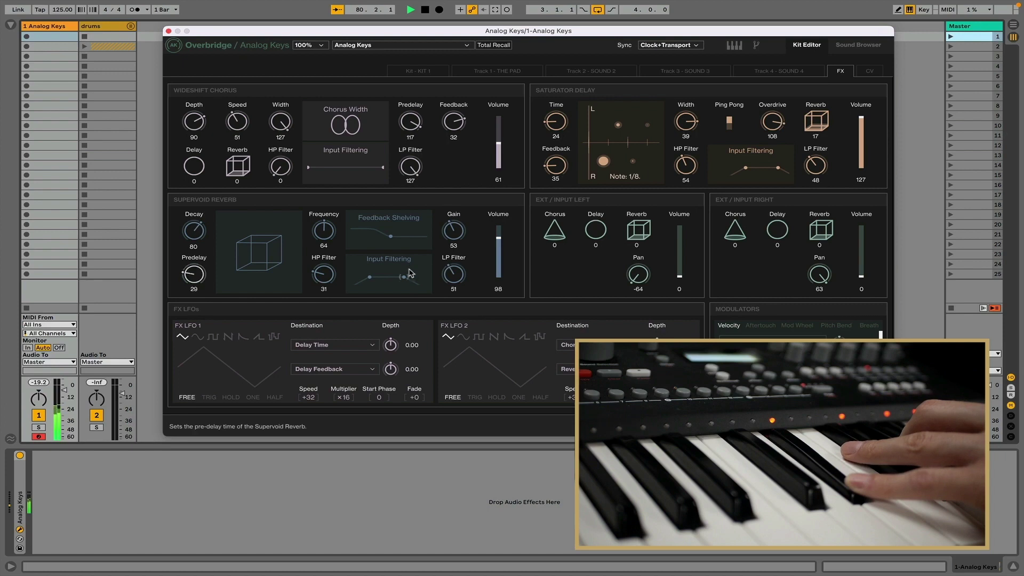
scroll(410, 274, up, 14)
scroll(203, 275, down, 2)
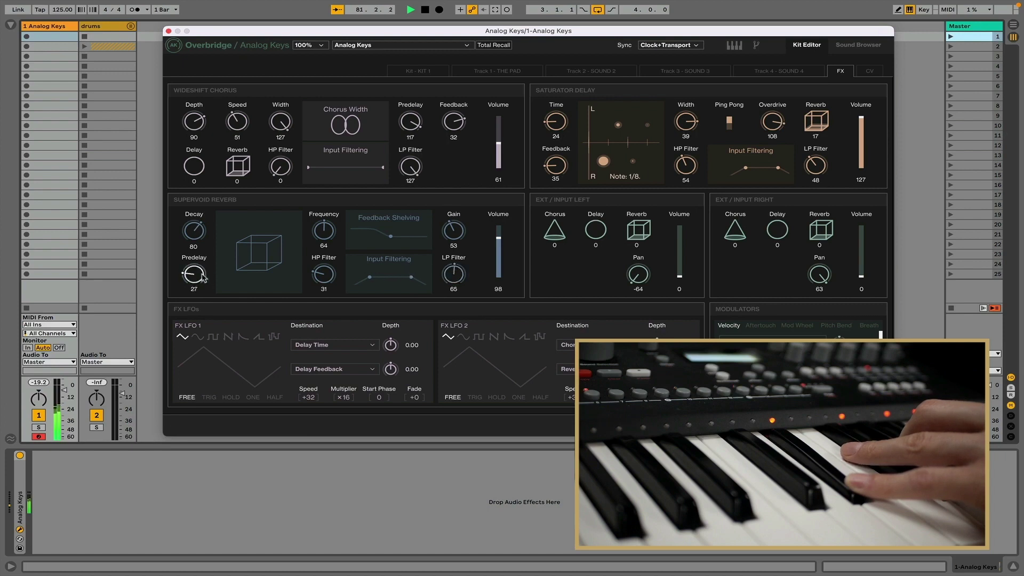
scroll(203, 276, down, 1)
Step: Set the Wideshift Chorus volume to 78 and its input filtering to low-pass 93 and high-pass 23
scroll(500, 143, up, 4)
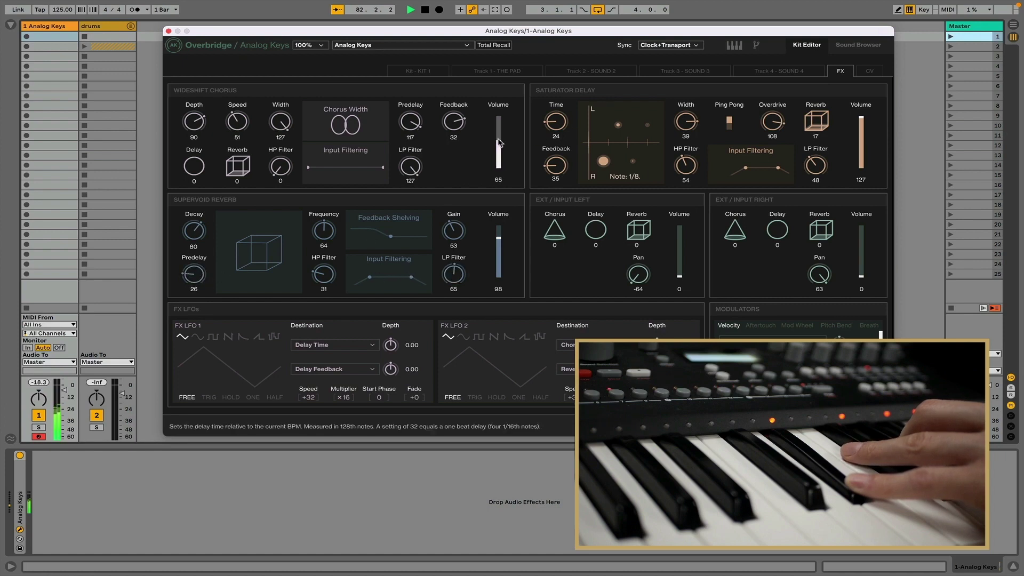
scroll(499, 143, up, 13)
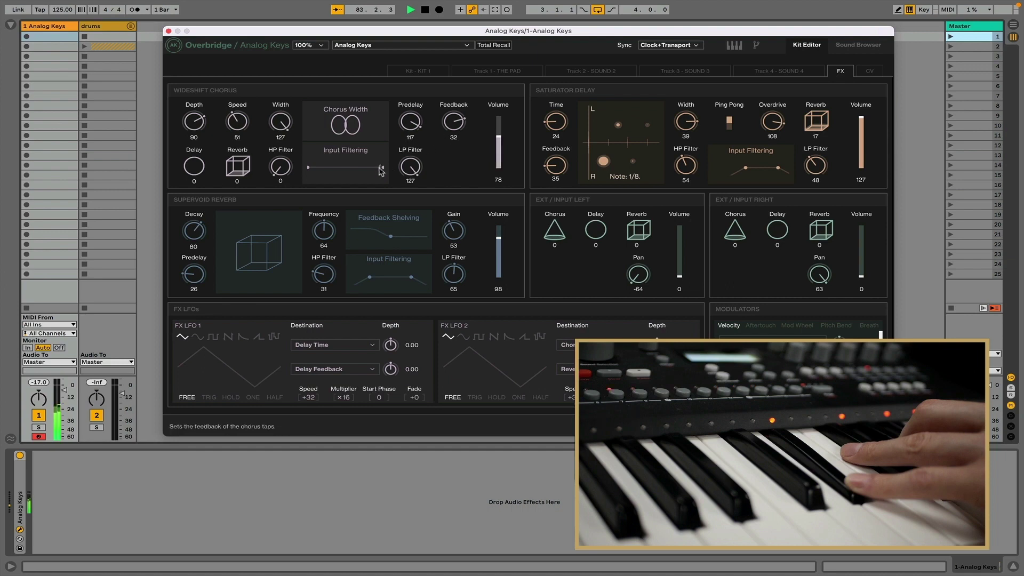
scroll(381, 171, down, 20)
scroll(315, 170, up, 9)
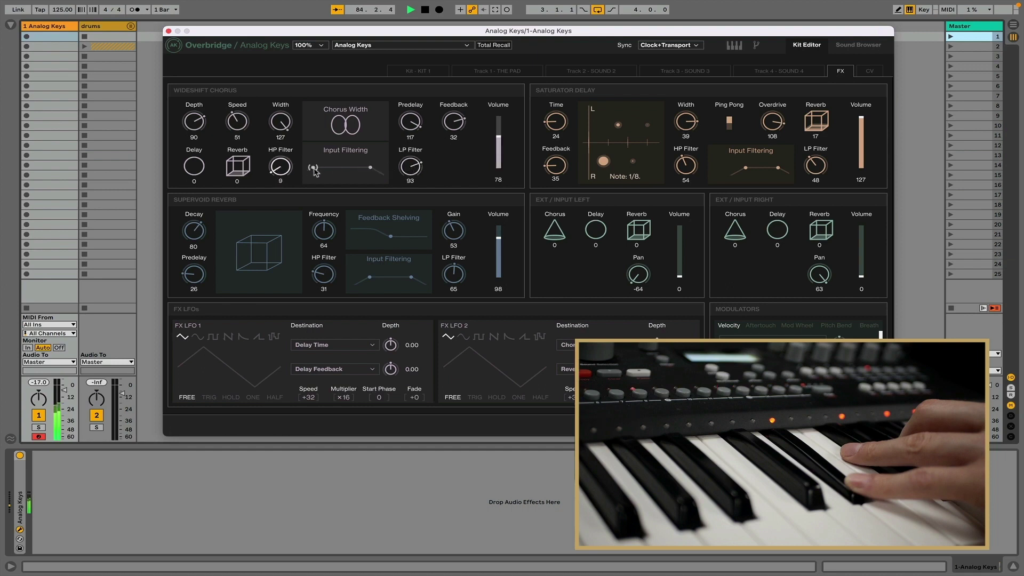
drag(314, 171, 322, 170)
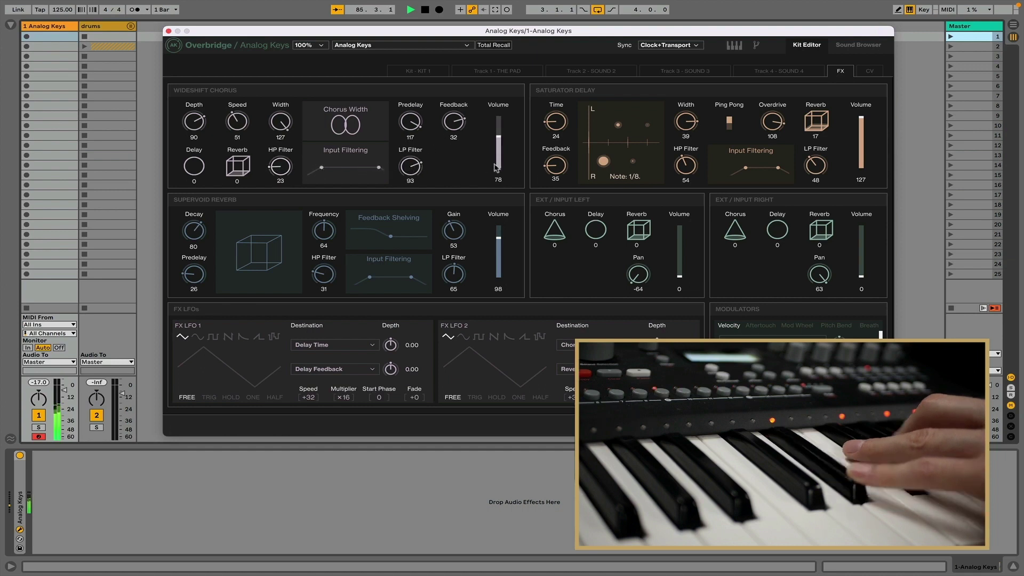
Step: Launch scene 2 to bring in the drums and set the Saturator Delay feedback to 32 and width to 45
click(949, 47)
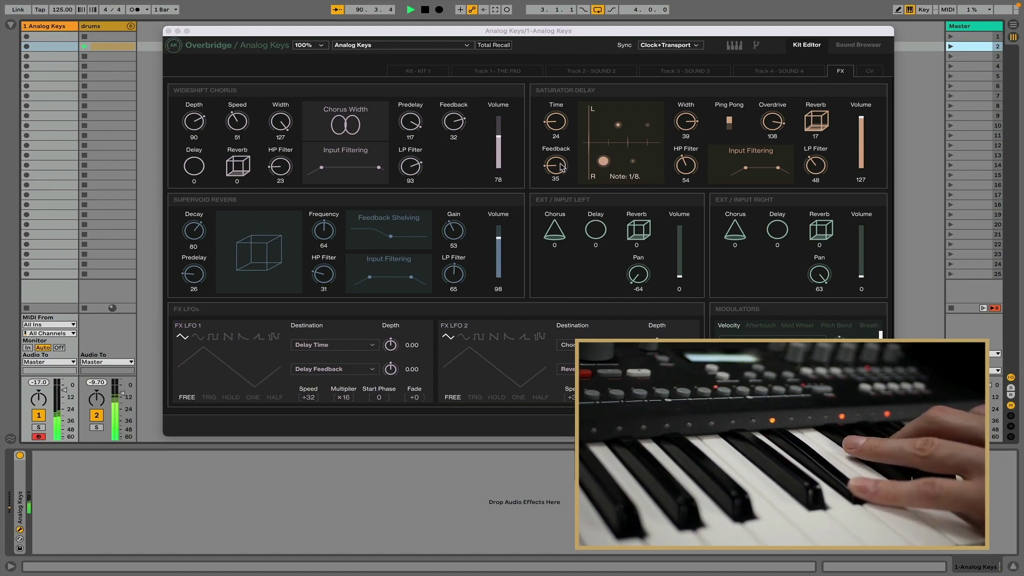
drag(562, 165, 561, 169)
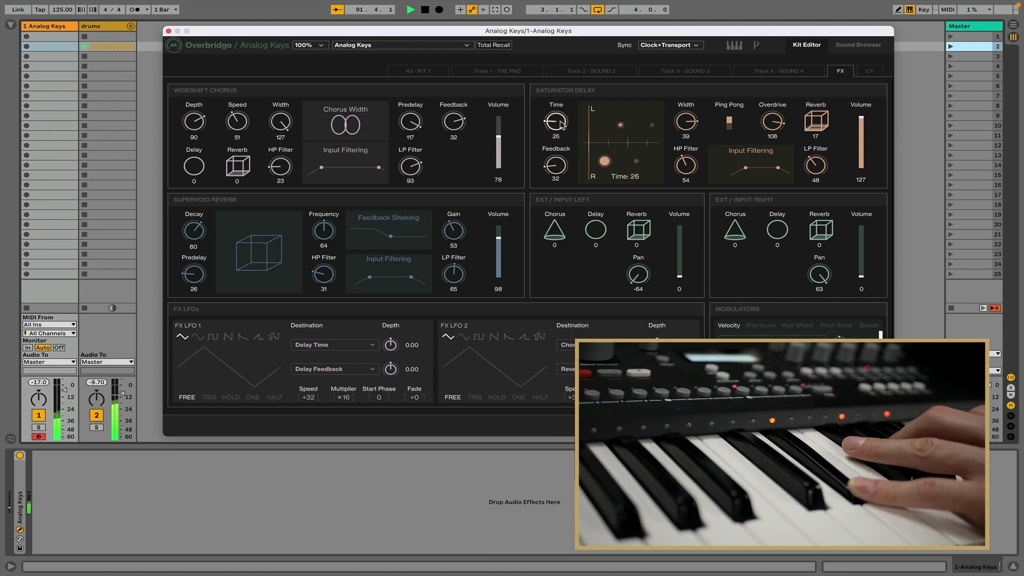
drag(698, 132, 698, 127)
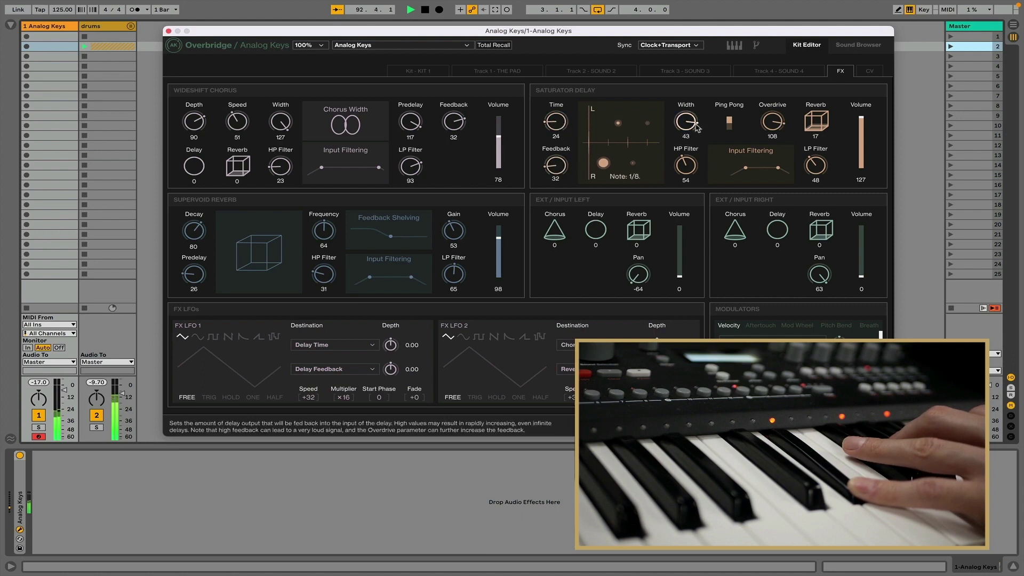
Step: Set the Supervoid Reverb decay to 77 and volume to 91
drag(498, 239, 499, 233)
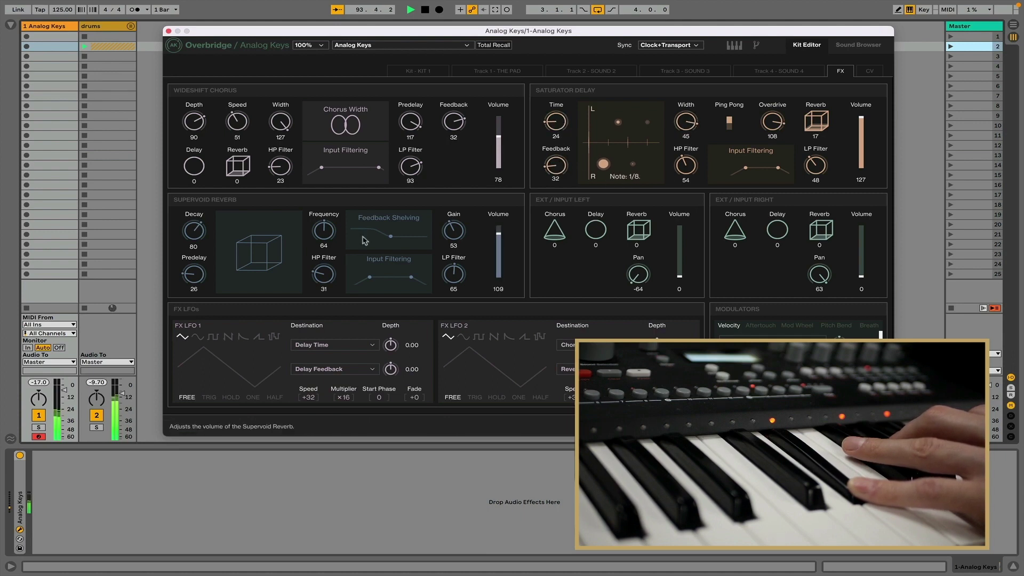
drag(200, 233, 200, 238)
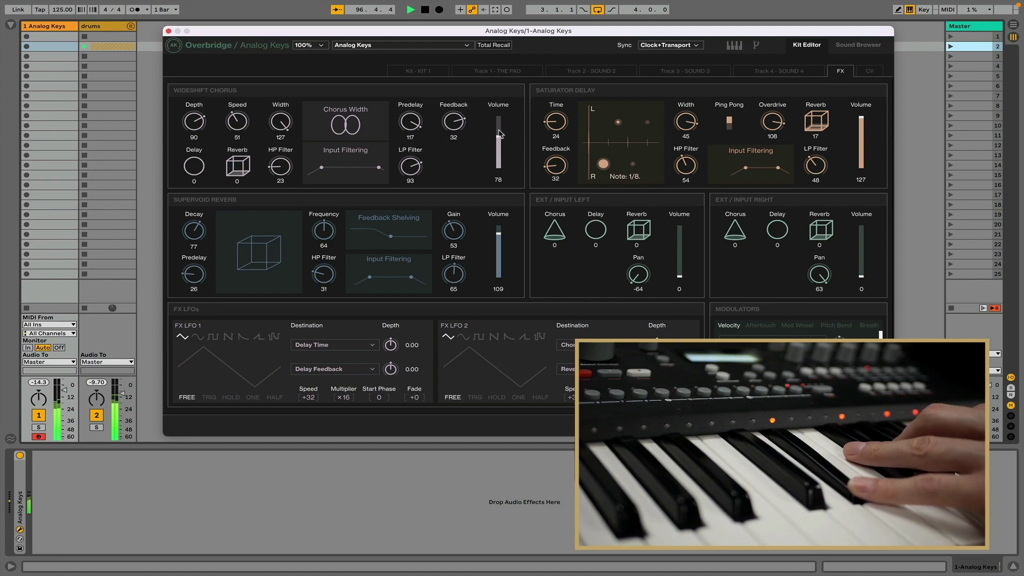
drag(500, 237, 502, 244)
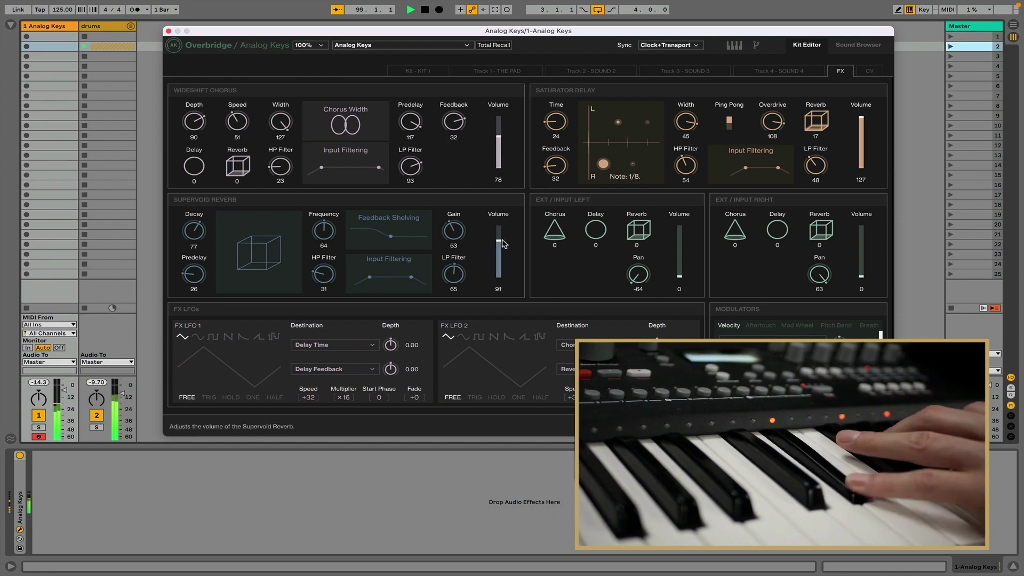
Step: Set the Saturator Delay overdrive to 91 and reverb send to 43, and lower the Wideshift Chorus volume to 34
drag(772, 123, 820, 99)
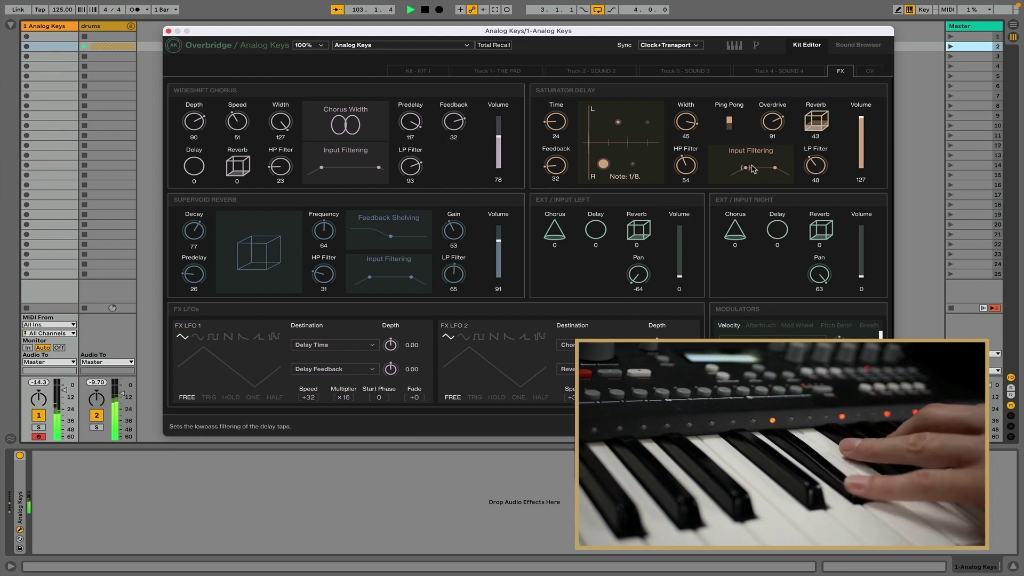
drag(501, 145, 500, 159)
Step: Raise the Supervoid Reverb volume to 107 and its decay to 92
mouse_move(212, 228)
mouse_down()
mouse_move(209, 272)
mouse_move(206, 232)
mouse_up()
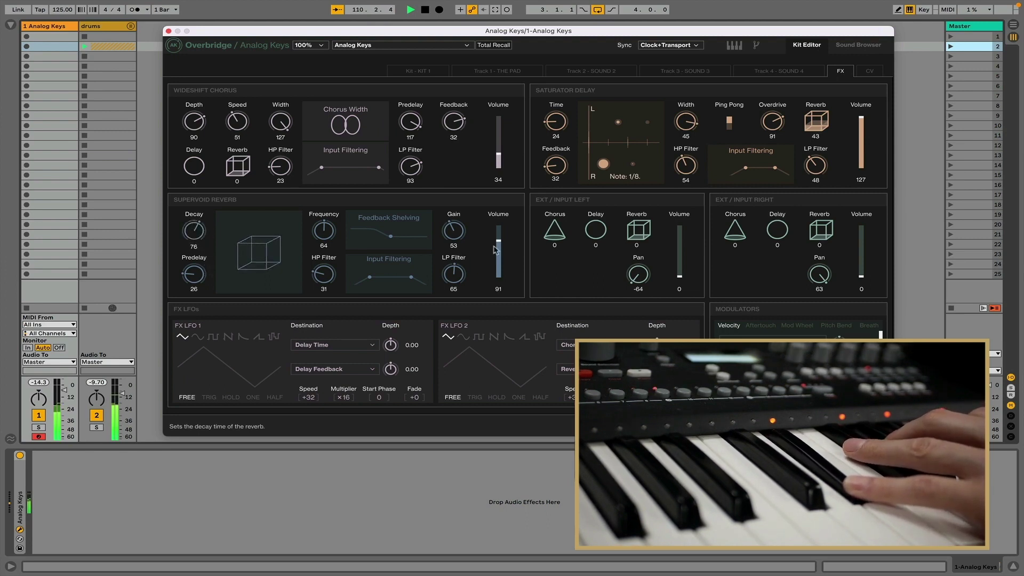
drag(501, 242, 501, 246)
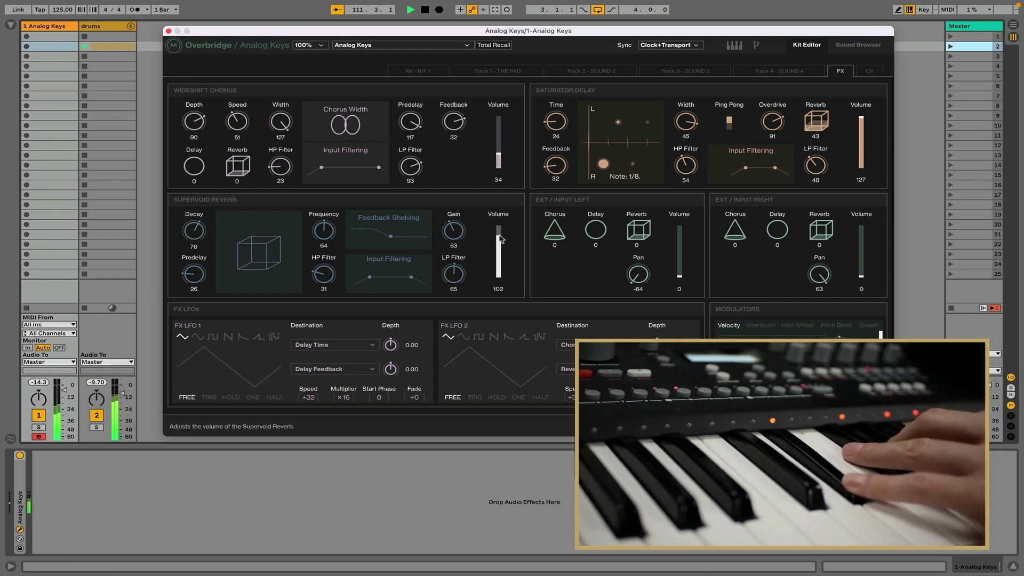
drag(207, 234, 203, 213)
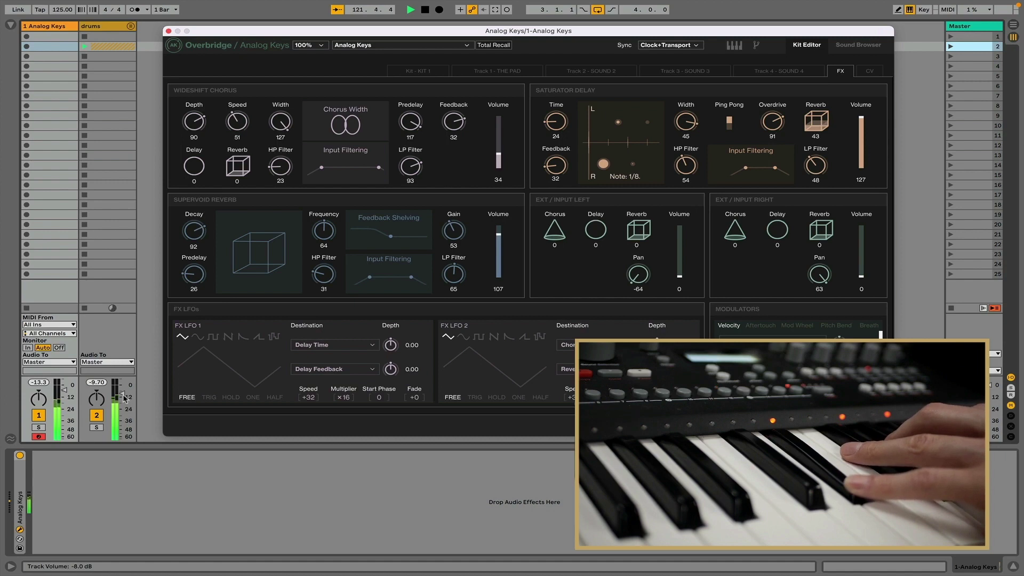
Step: Fade out and mute the drums track, restore its fader, and bring its scene 2 clip back in unmuted
drag(124, 397, 123, 424)
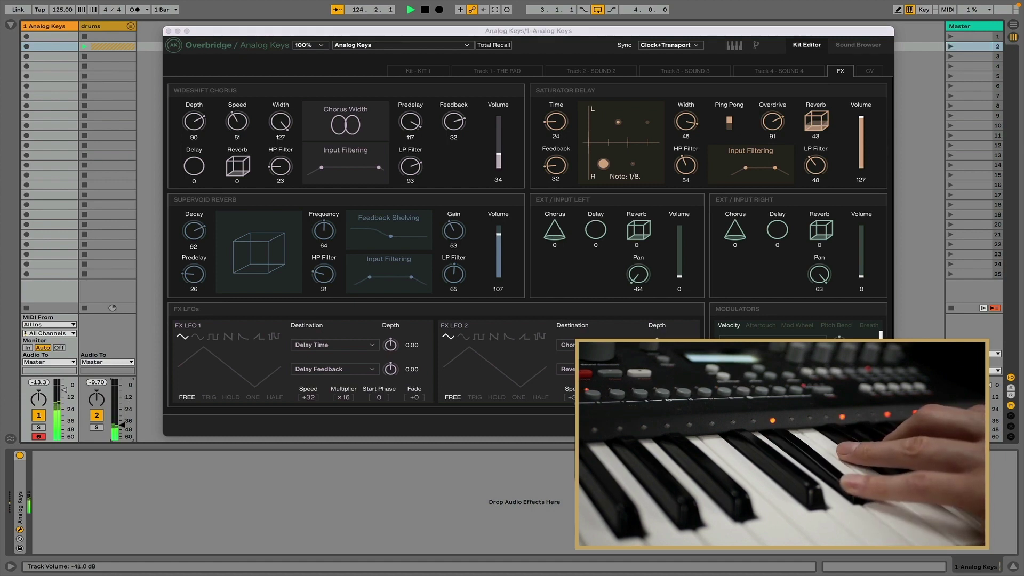
click(97, 415)
drag(124, 431, 125, 394)
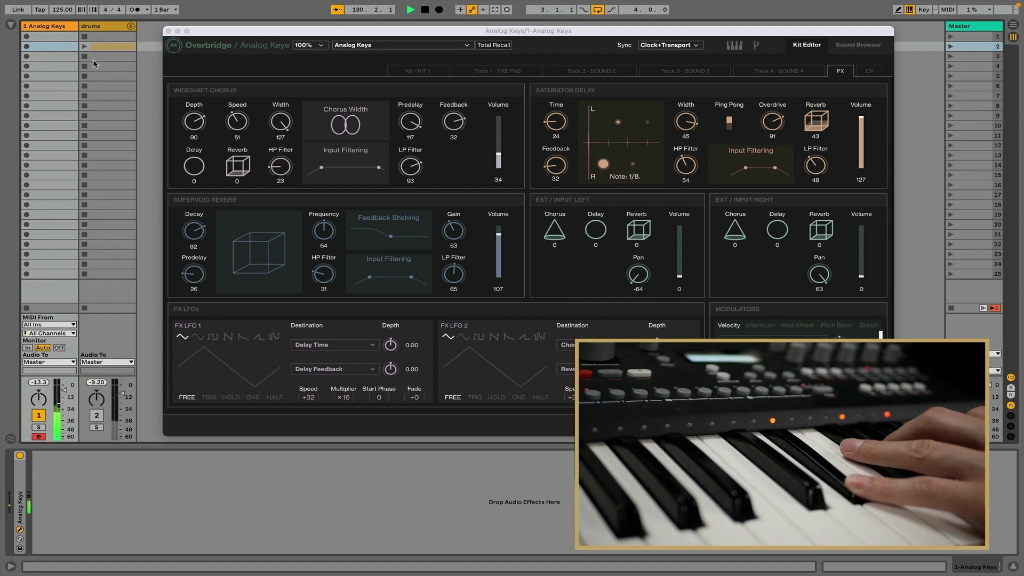
click(96, 415)
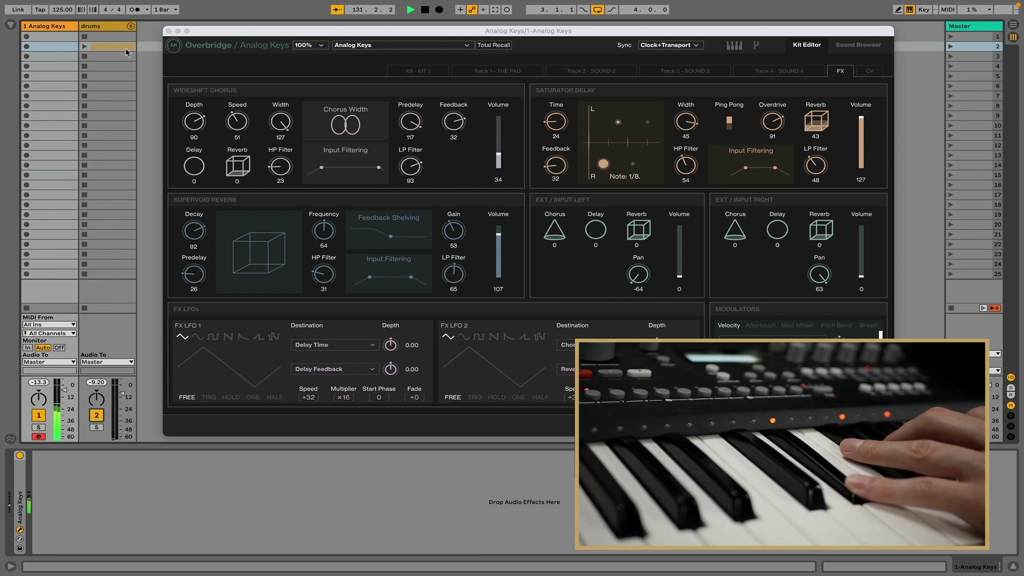
click(86, 47)
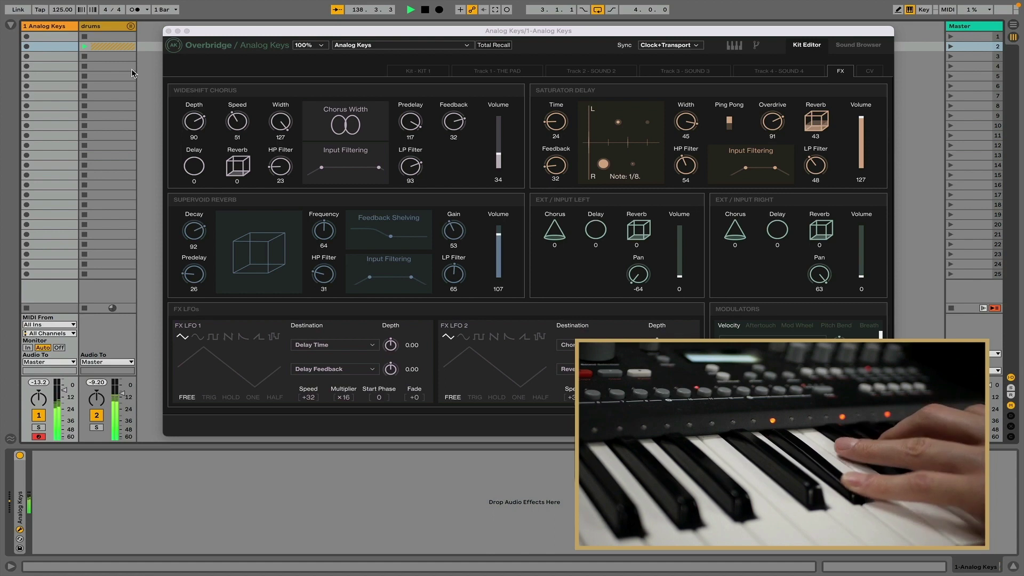
Step: Set the Supervoid Reverb volume to 98 and decay to 95, and the Saturator Delay volume to 107 and overdrive to 102
drag(501, 239, 501, 243)
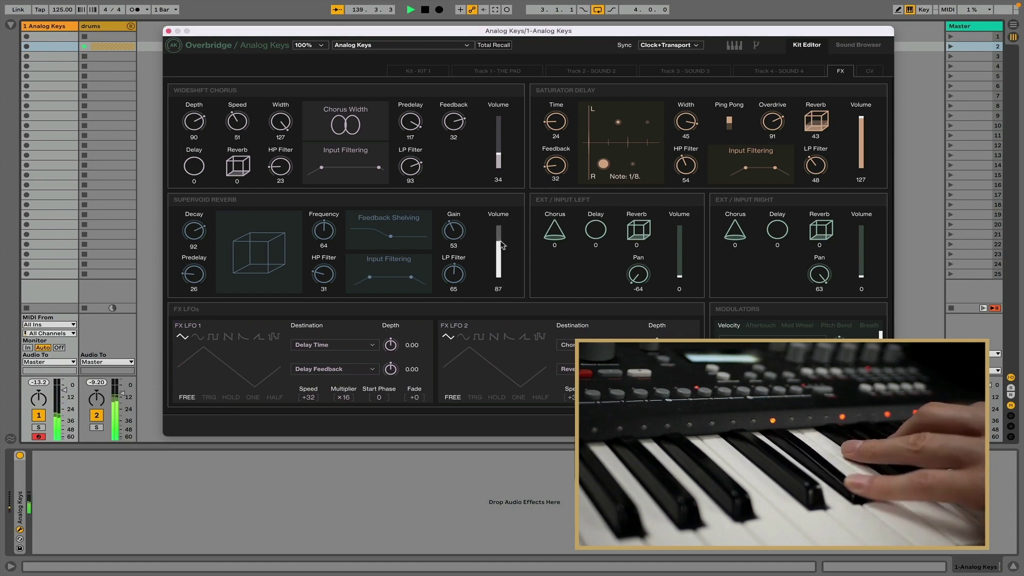
drag(211, 235, 212, 231)
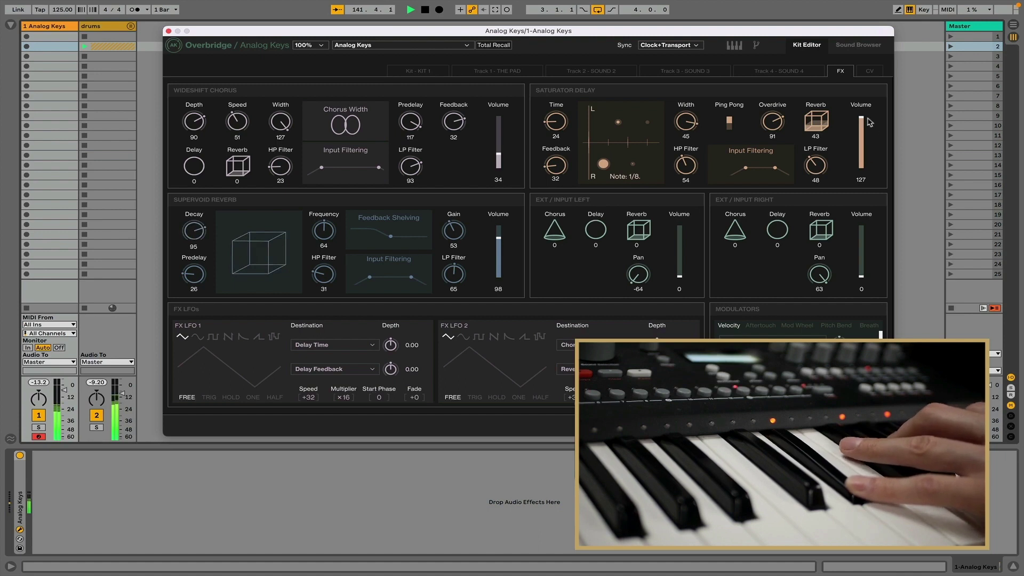
drag(870, 122, 866, 130)
drag(770, 119, 768, 112)
Step: Raise the Wideshift Chorus volume to 76 and set the Supervoid Reverb predelay to 44, decay to 104 and volume to 106
drag(502, 157, 501, 137)
drag(194, 274, 195, 219)
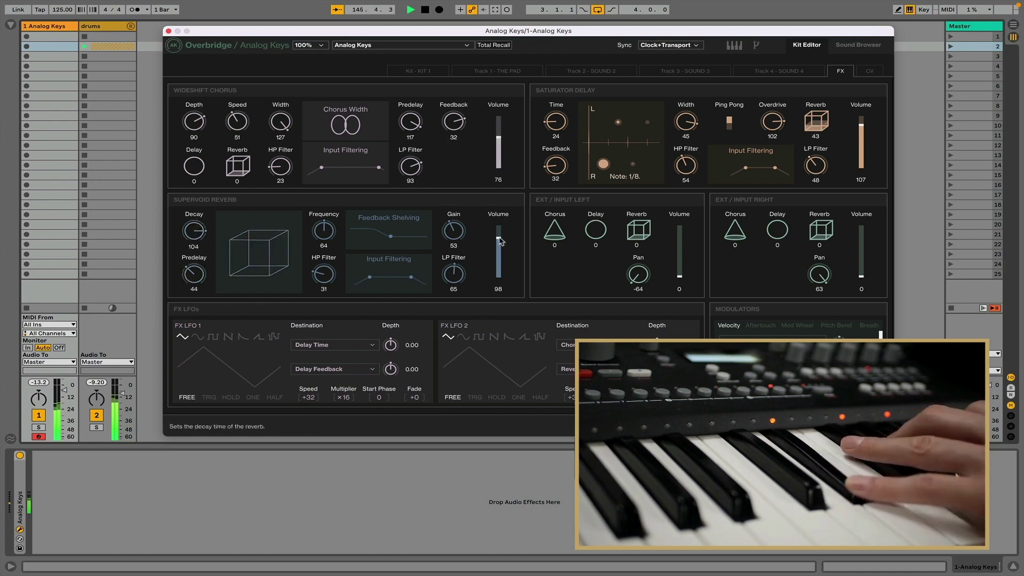
drag(501, 241, 501, 237)
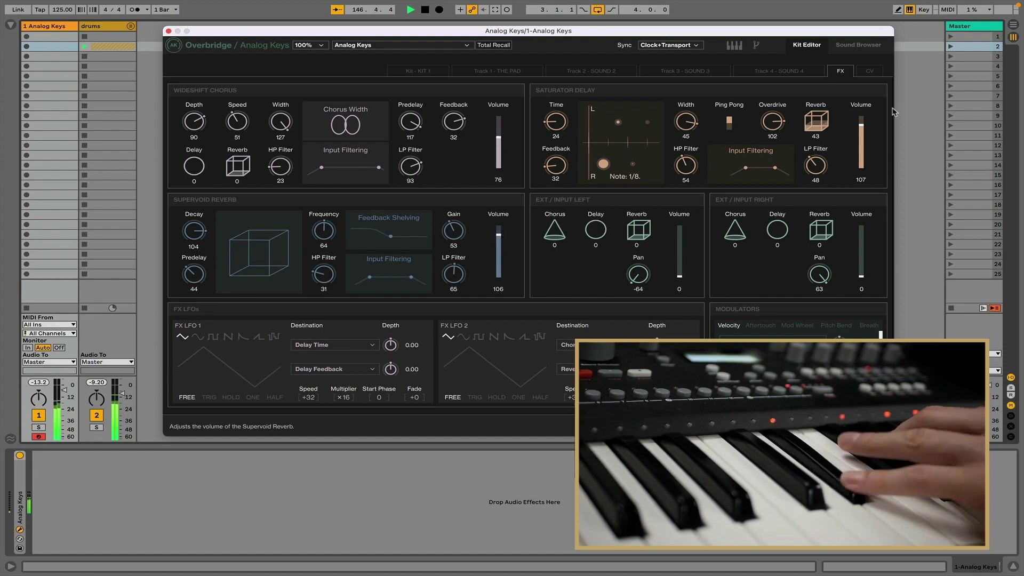
Step: Set the Saturator Delay's reverb send to 64 and stop the drums clip
drag(815, 116, 814, 93)
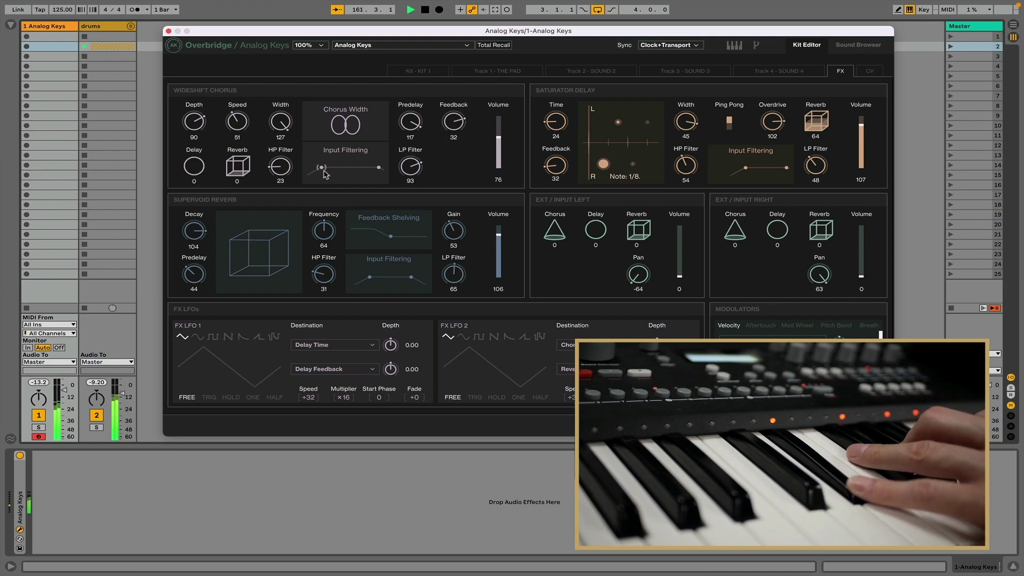
click(85, 107)
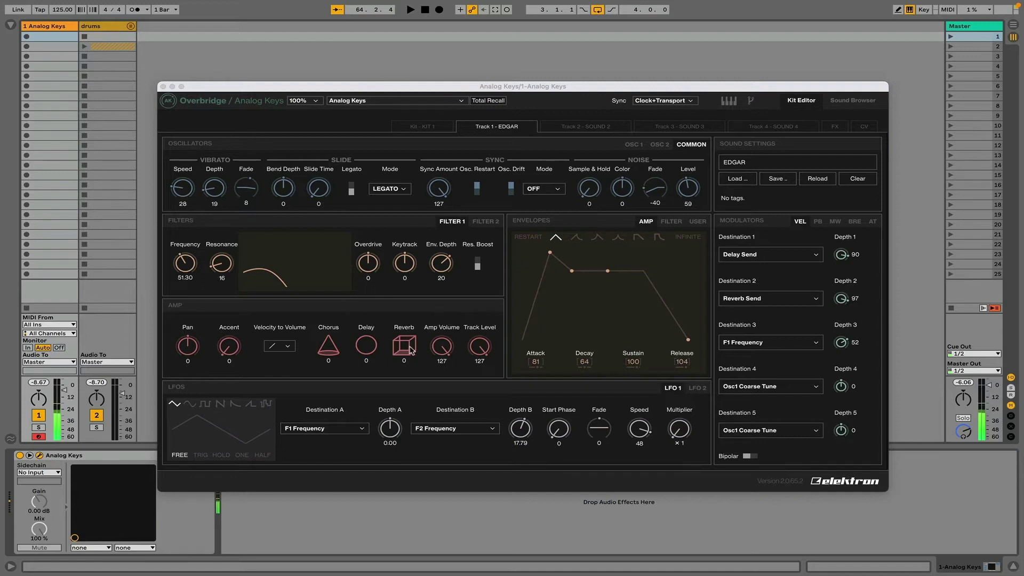
Step: Raise the EDGAR sound's amp reverb send to 127
drag(411, 353, 413, 153)
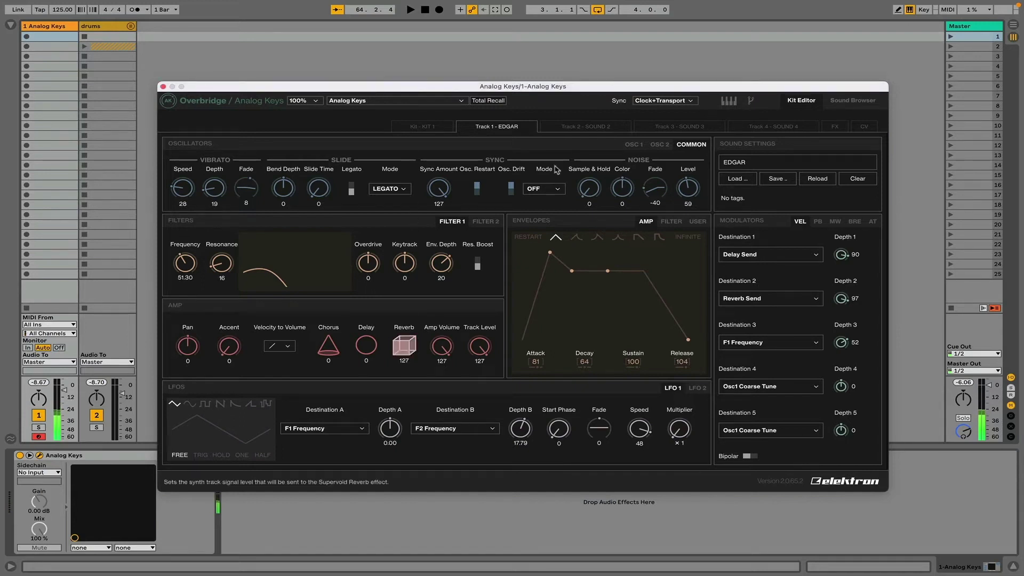
Step: Open the effects settings and set the Supervoid Reverb volume to 115 and its decay to 126
click(843, 128)
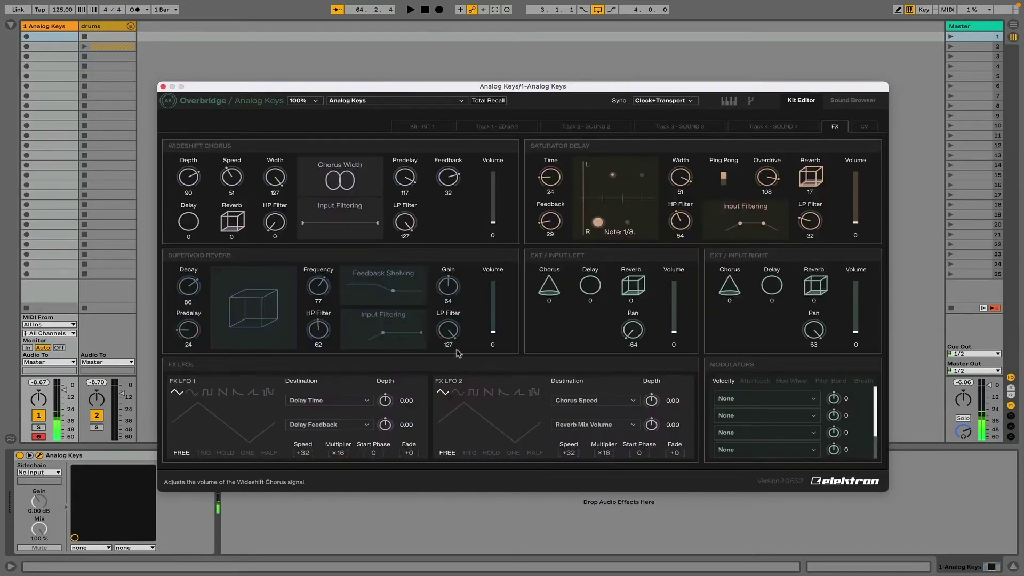
drag(493, 334, 497, 298)
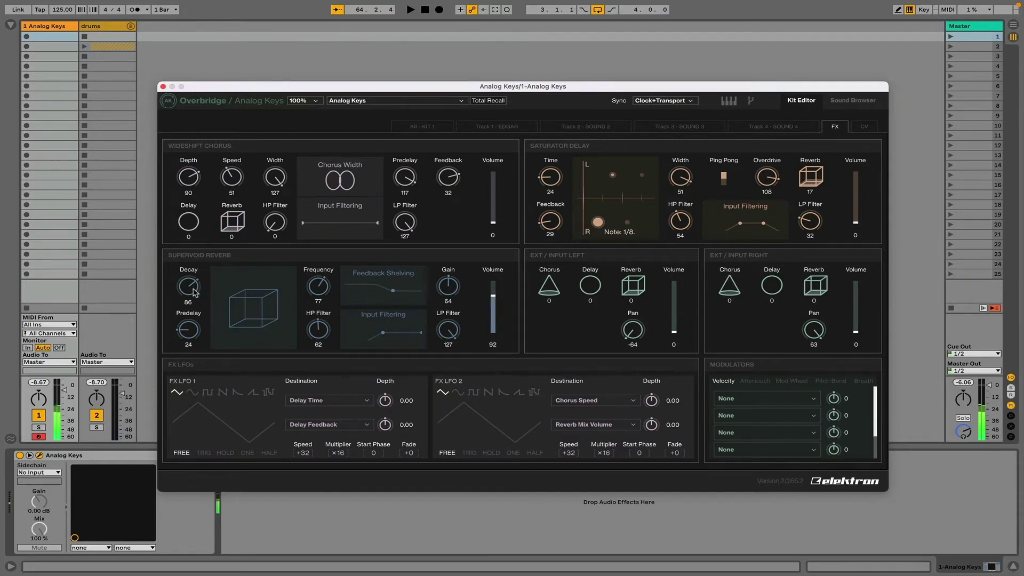
drag(190, 291, 204, 334)
drag(497, 309, 493, 290)
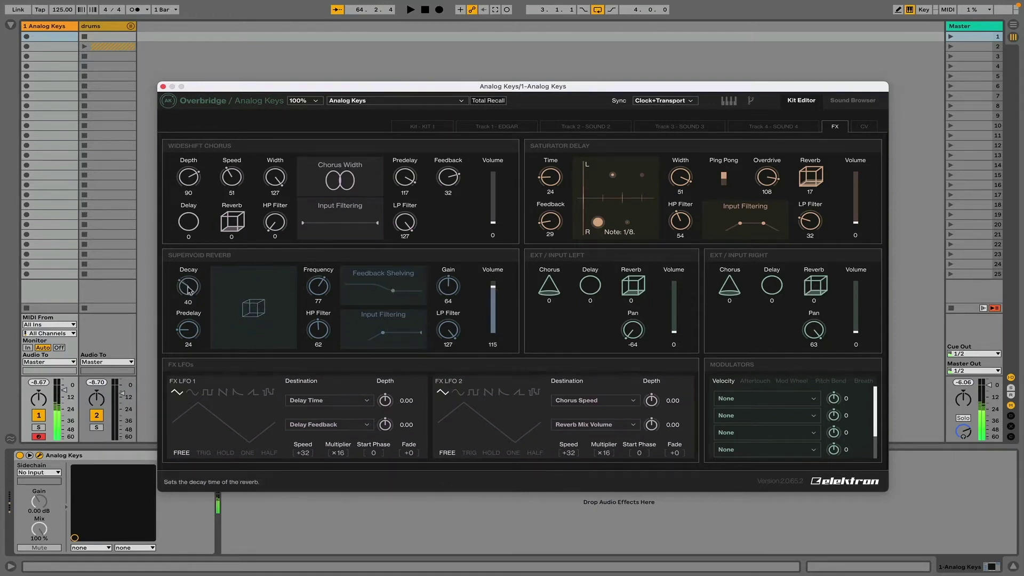
mouse_move(188, 289)
mouse_down()
mouse_move(215, 192)
mouse_move(210, 266)
mouse_move(193, 299)
mouse_up()
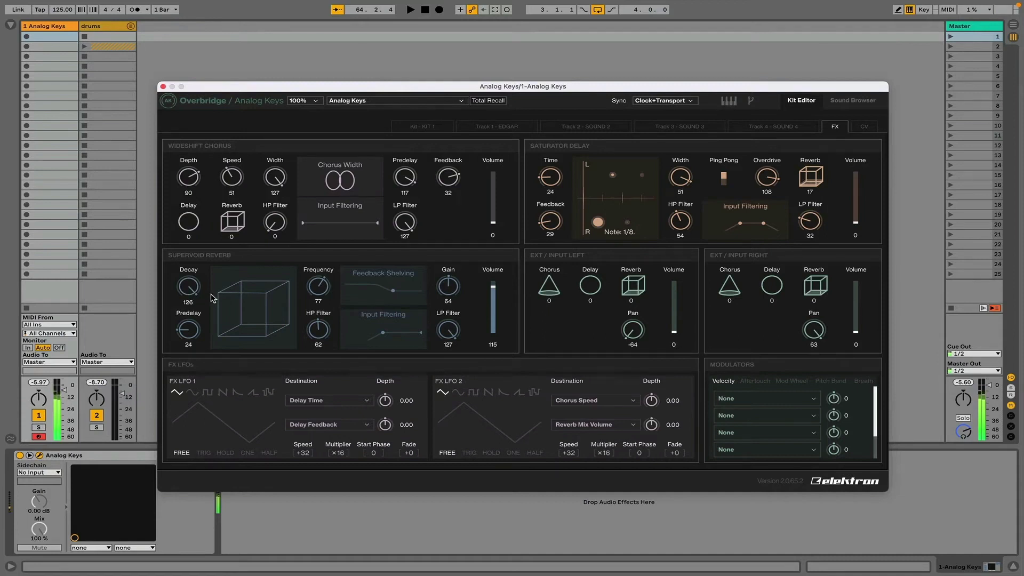
Step: Set the Supervoid Reverb decay to 98, predelay to 22, frequency to 89, HP filter to 45 and LP filter to 56
drag(192, 297, 188, 343)
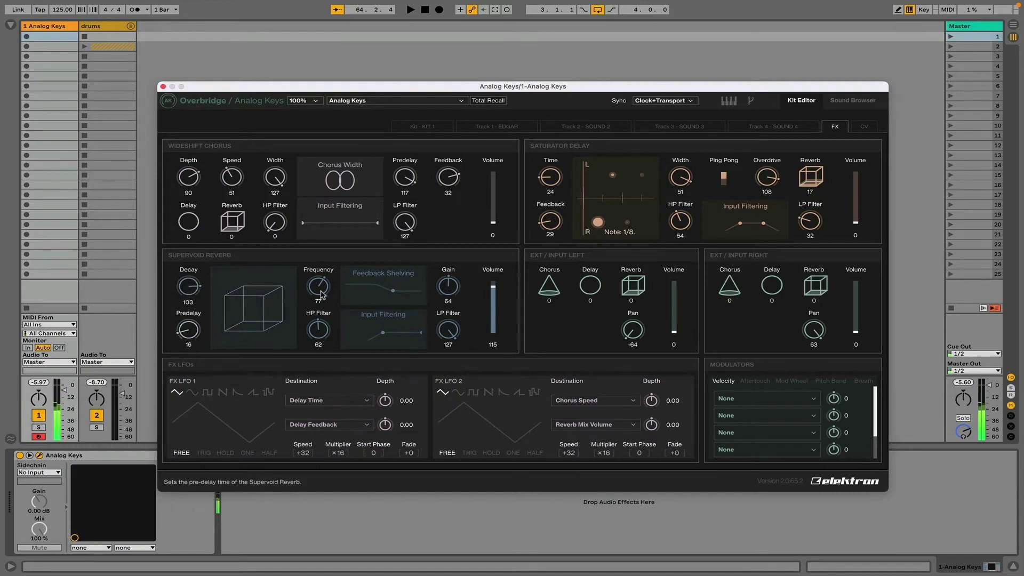
drag(322, 295, 322, 285)
drag(320, 328, 322, 347)
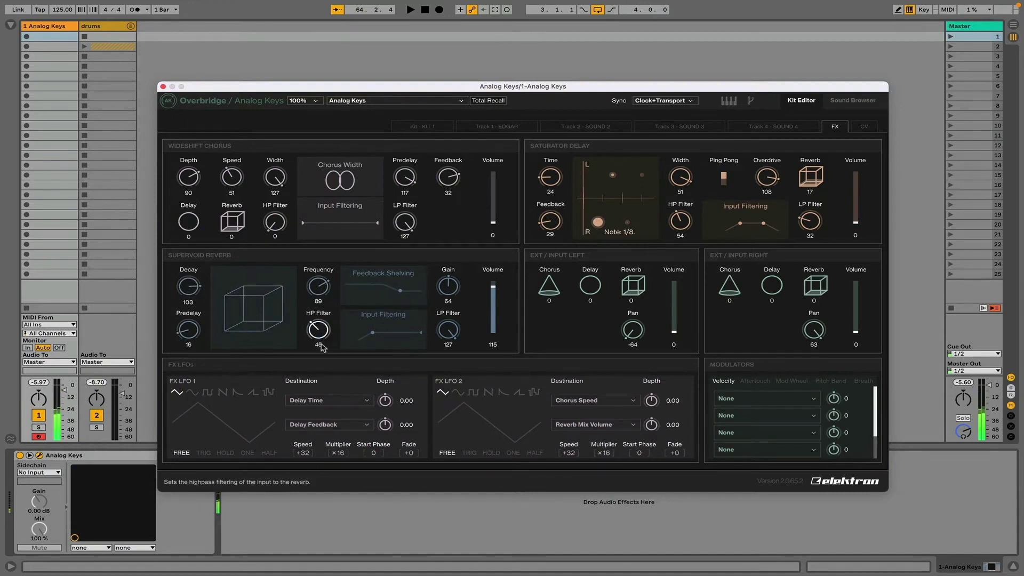
drag(452, 335, 441, 410)
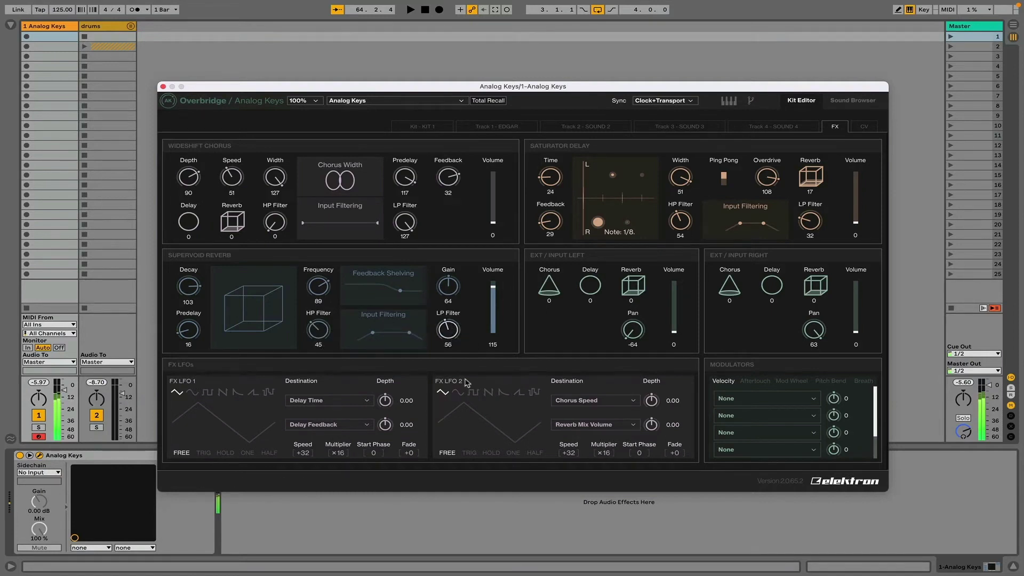
drag(192, 292, 195, 314)
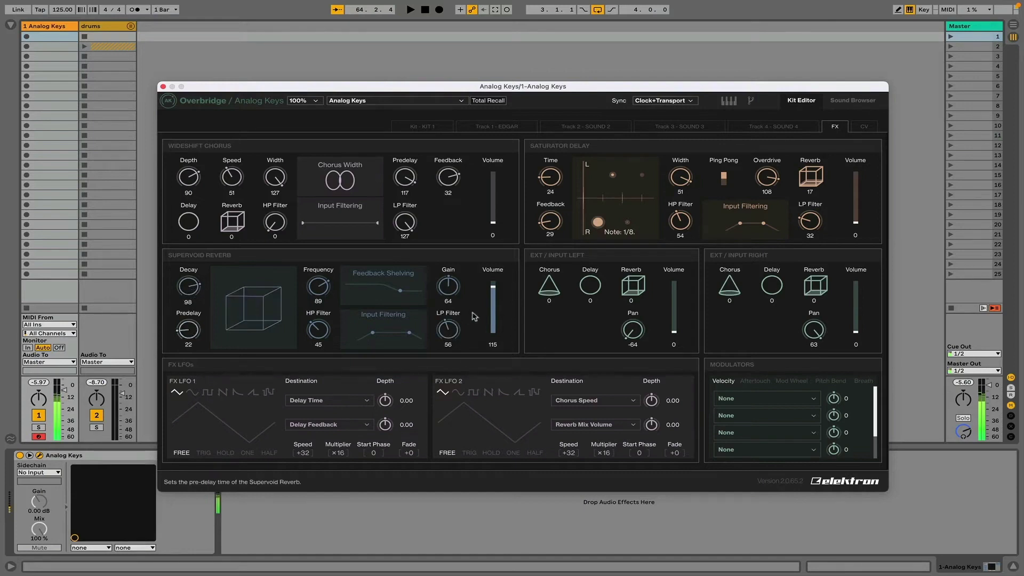
Step: Fine-tune the Supervoid Reverb volume to 95 and set its decay to 93
click(496, 296)
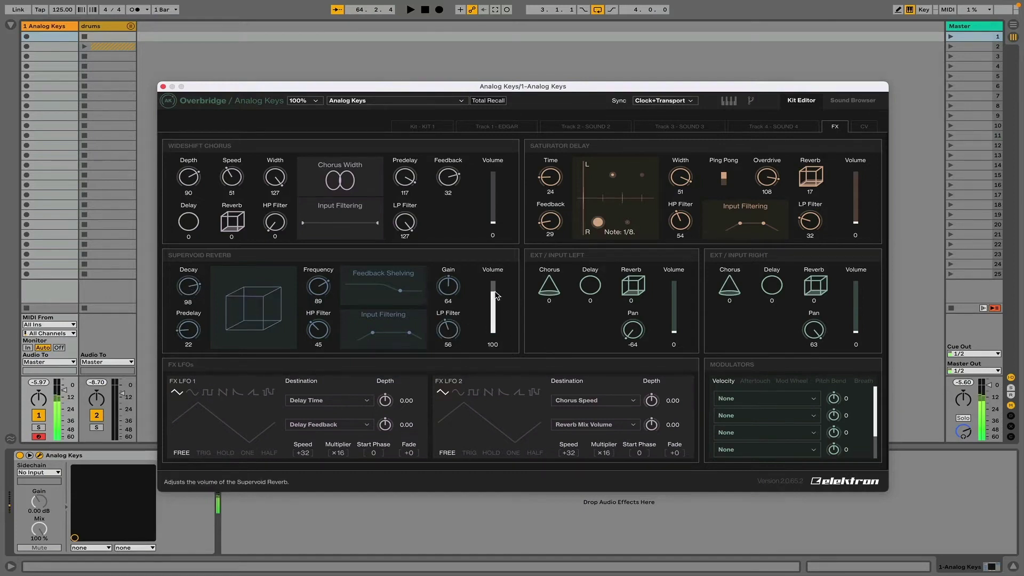
drag(496, 296, 497, 319)
drag(497, 315, 495, 309)
drag(496, 310, 495, 308)
drag(493, 304, 494, 302)
drag(494, 299, 494, 297)
drag(200, 290, 199, 294)
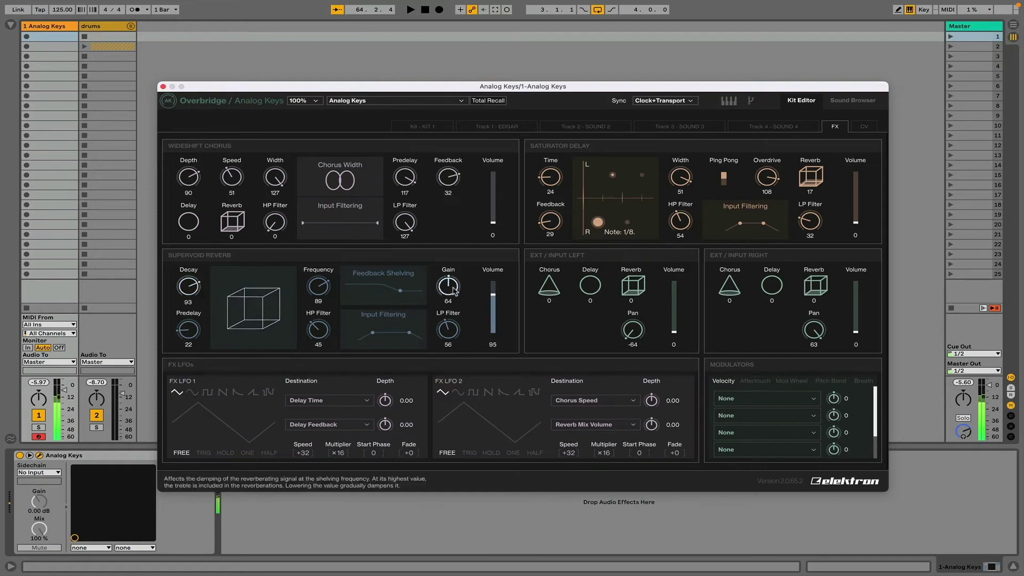
Step: Set the Supervoid Reverb gain to 53, frequency to 64, HP filter to 32, LP filter to 60 and volume to 84
drag(449, 287, 451, 305)
drag(325, 285, 322, 344)
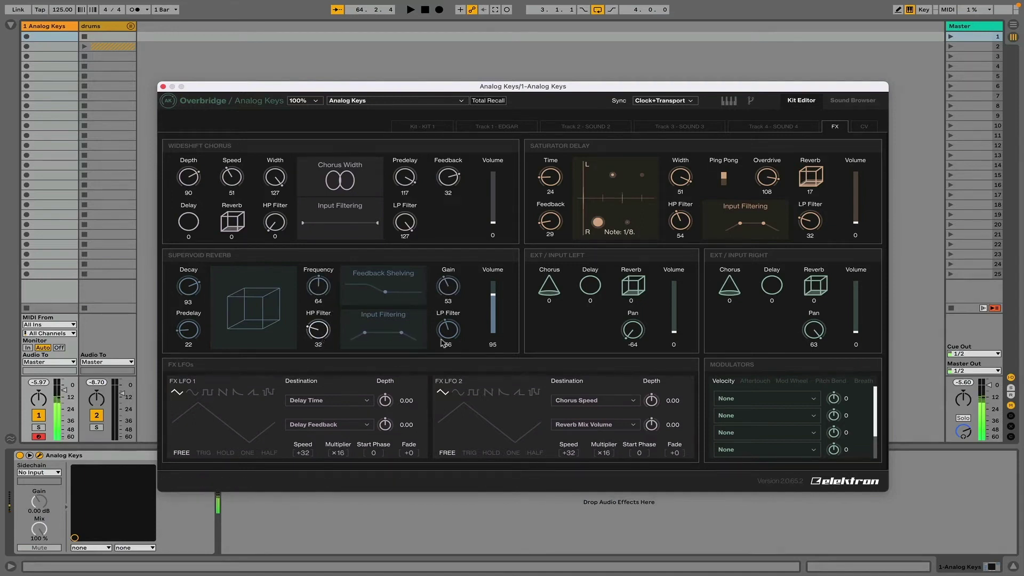
drag(449, 332, 450, 328)
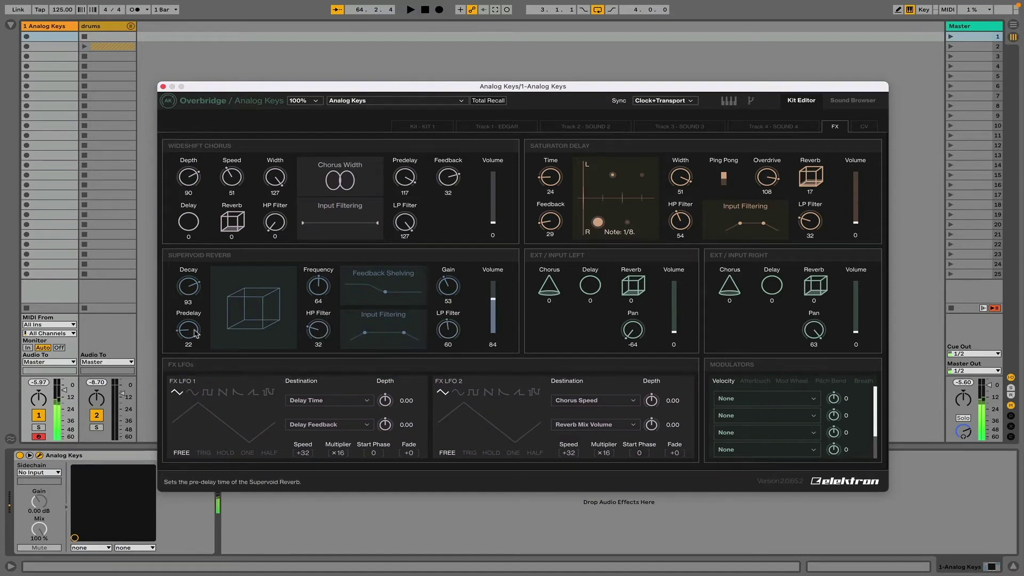
Step: Adjust the Supervoid Reverb to predelay 74, decay 76 and volume 85
drag(201, 333, 208, 293)
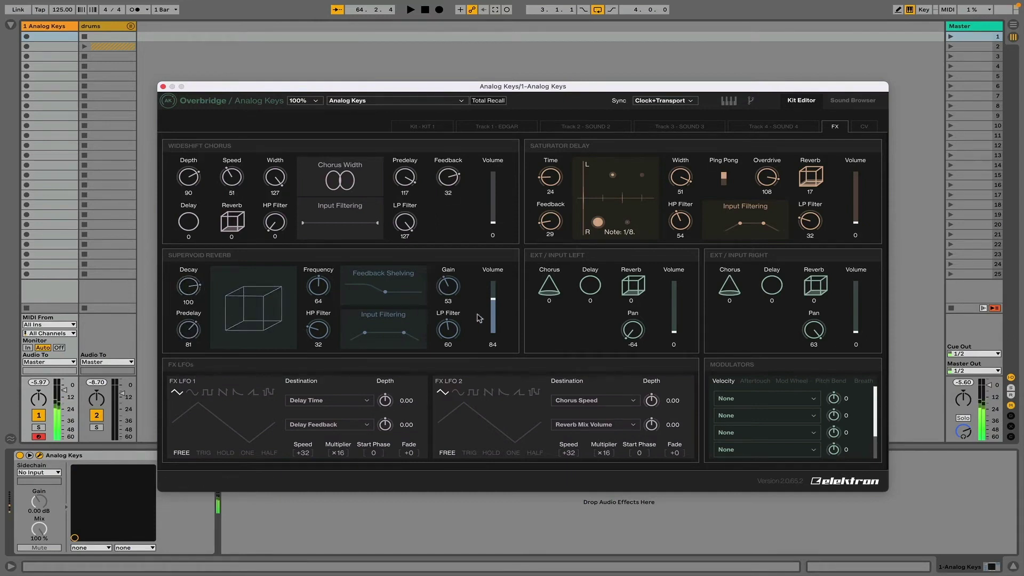
drag(494, 307, 493, 295)
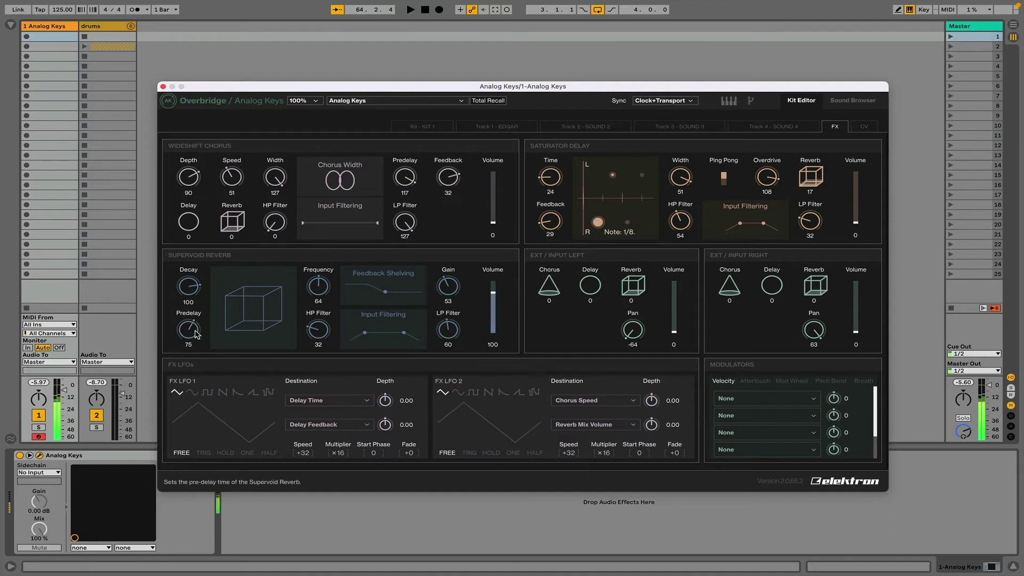
drag(195, 328, 193, 333)
drag(189, 286, 200, 314)
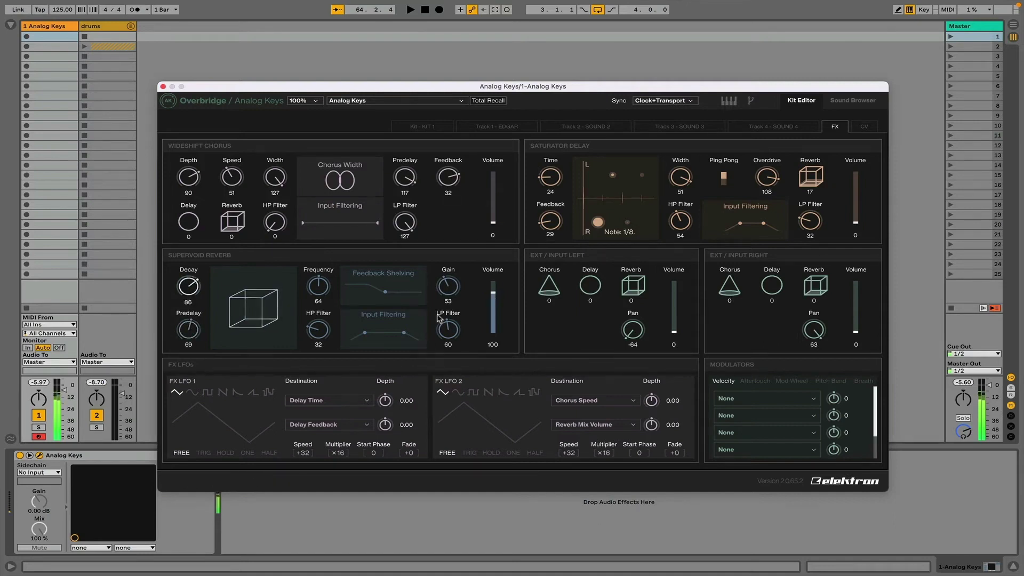
drag(493, 293, 495, 303)
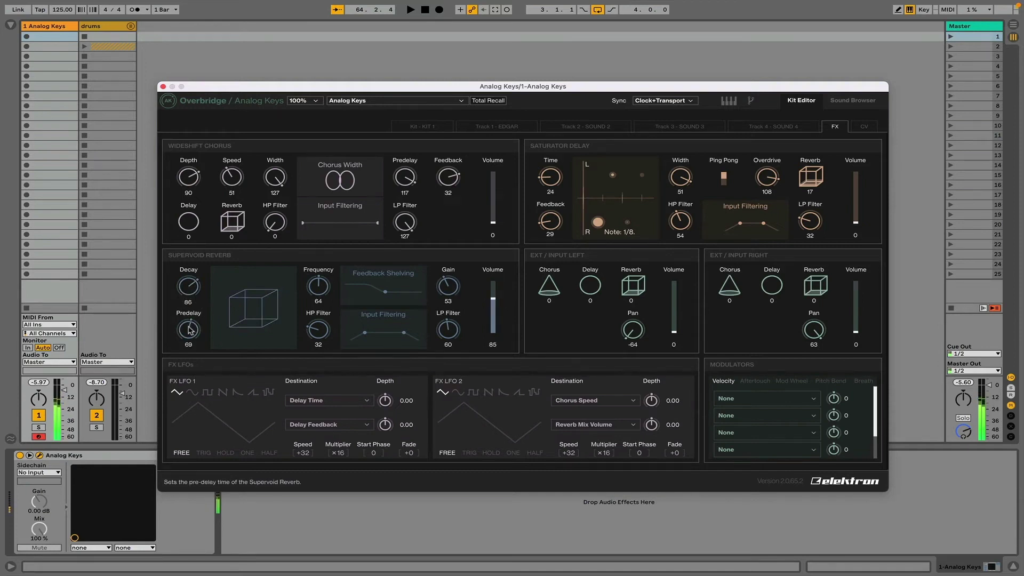
drag(190, 331, 189, 326)
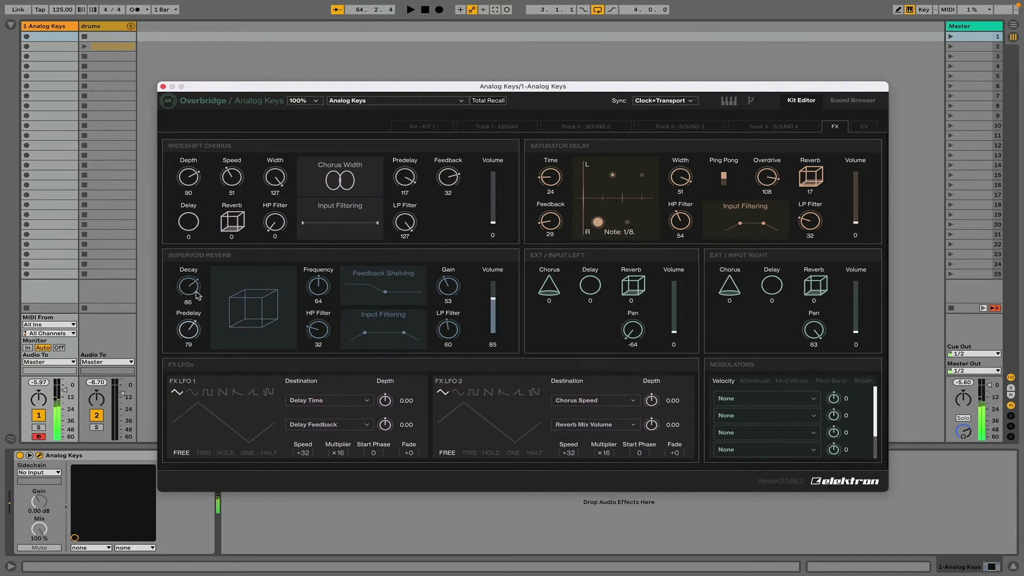
drag(195, 289, 210, 341)
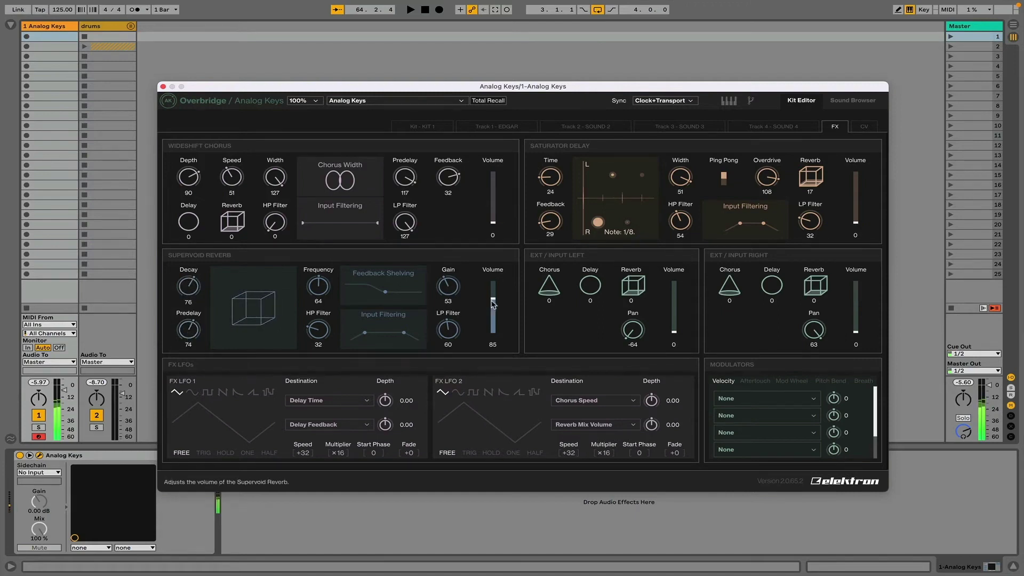
Step: Lengthen the Supervoid Reverb decay to 103, with predelay at 66 and volume at 99
drag(493, 305, 496, 290)
drag(184, 291, 195, 261)
drag(492, 287, 494, 299)
drag(192, 324, 192, 332)
drag(486, 300, 487, 290)
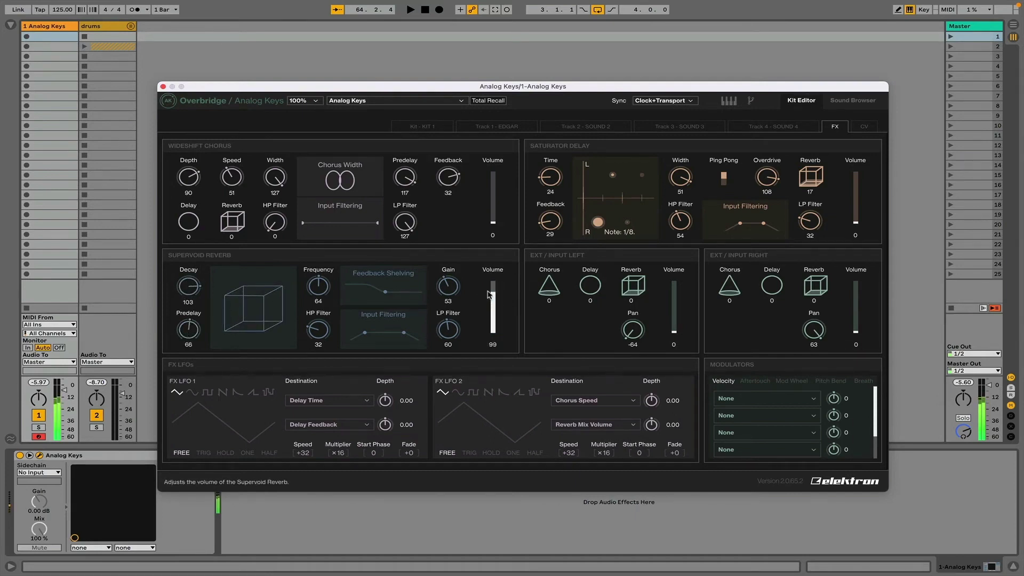
Step: Set the Supervoid Reverb decay to 92, predelay to 65, HP filter to 35, LP filter to 57 and volume to 106
drag(405, 334, 362, 333)
mouse_move(494, 295)
mouse_down()
mouse_move(497, 320)
mouse_move(496, 292)
mouse_up()
drag(496, 290, 496, 296)
drag(189, 288, 190, 326)
drag(318, 330, 319, 325)
drag(448, 331, 448, 350)
drag(492, 301, 492, 290)
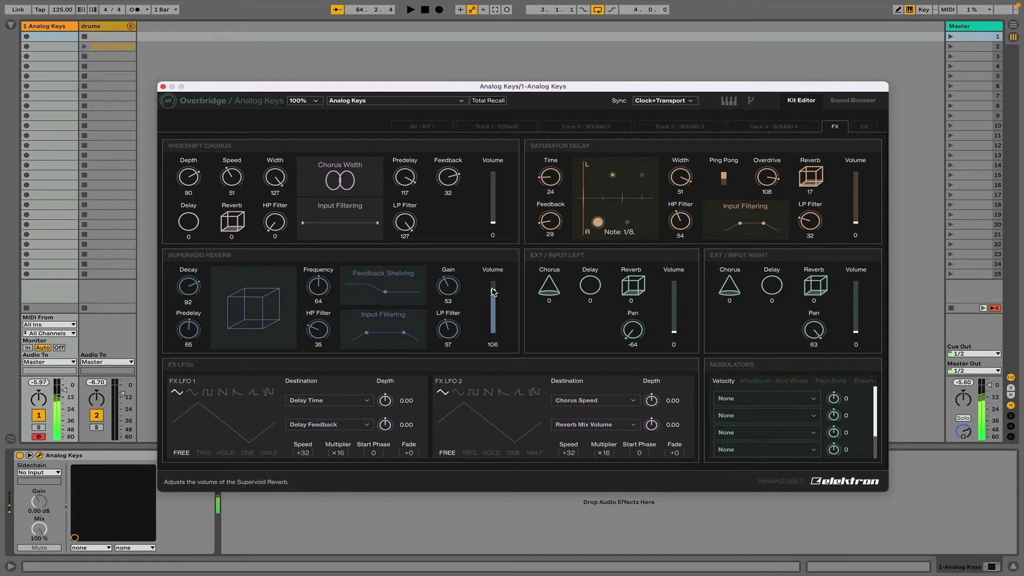
Step: Sweep the Supervoid Reverb volume between 0 and about 95 to compare the dry and wet sound, ending at 0
drag(493, 292, 498, 338)
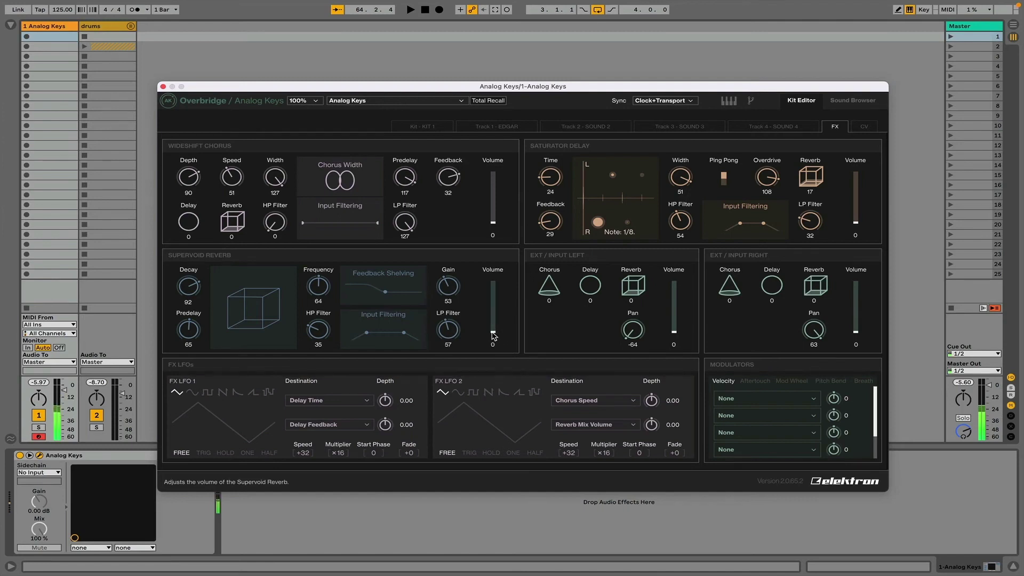
drag(493, 334, 494, 299)
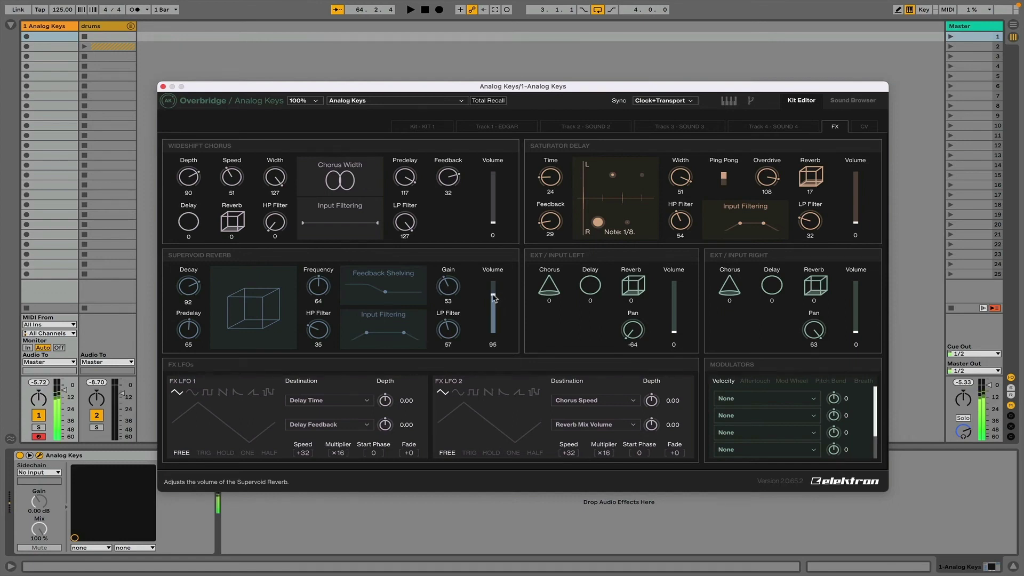
drag(494, 294, 494, 298)
mouse_move(493, 300)
mouse_down()
mouse_move(494, 332)
mouse_move(497, 310)
mouse_up()
drag(495, 309, 494, 296)
drag(495, 299, 494, 291)
drag(494, 291, 488, 368)
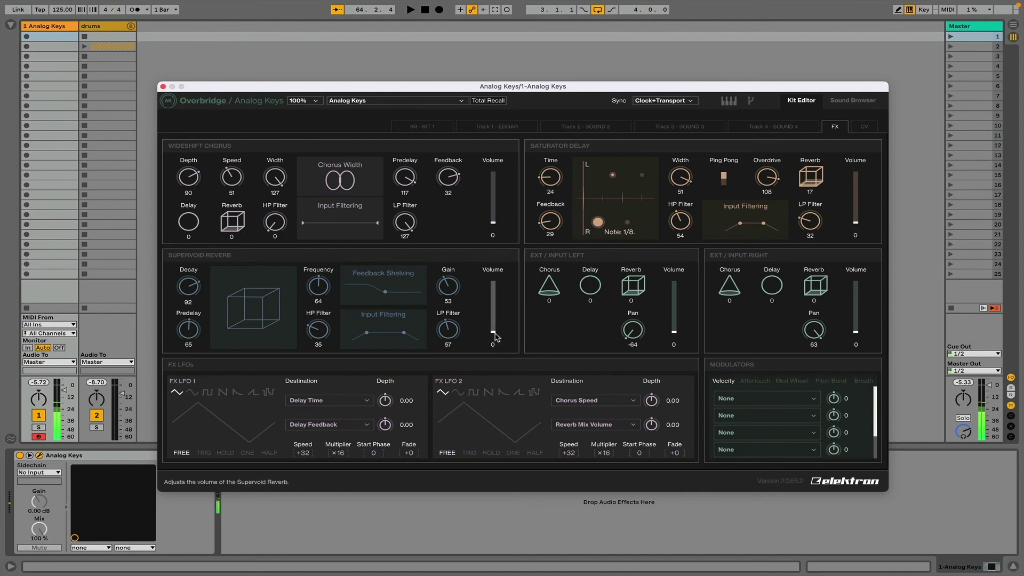
drag(496, 336, 497, 294)
drag(494, 296, 501, 341)
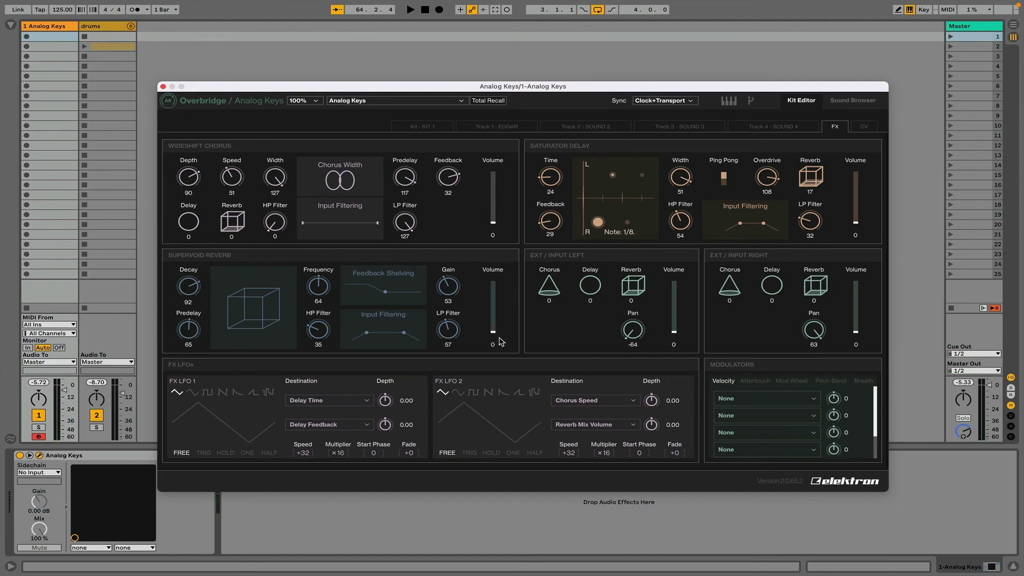
Step: Vary the ValhallaSupermassive mix during playback of the Analog Keys track, raising it to 19.7 %
drag(527, 288, 521, 279)
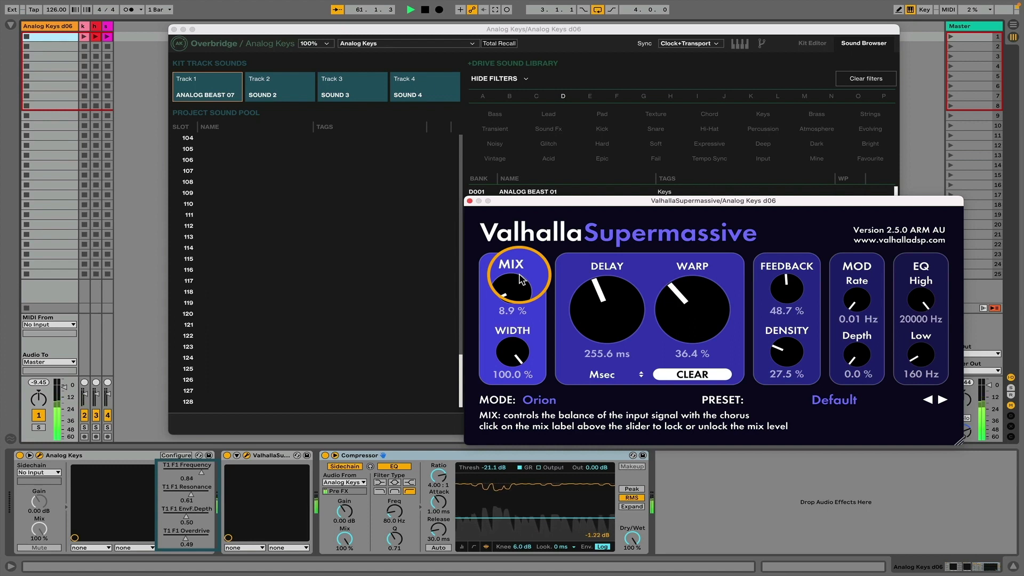
scroll(521, 278, up, 4)
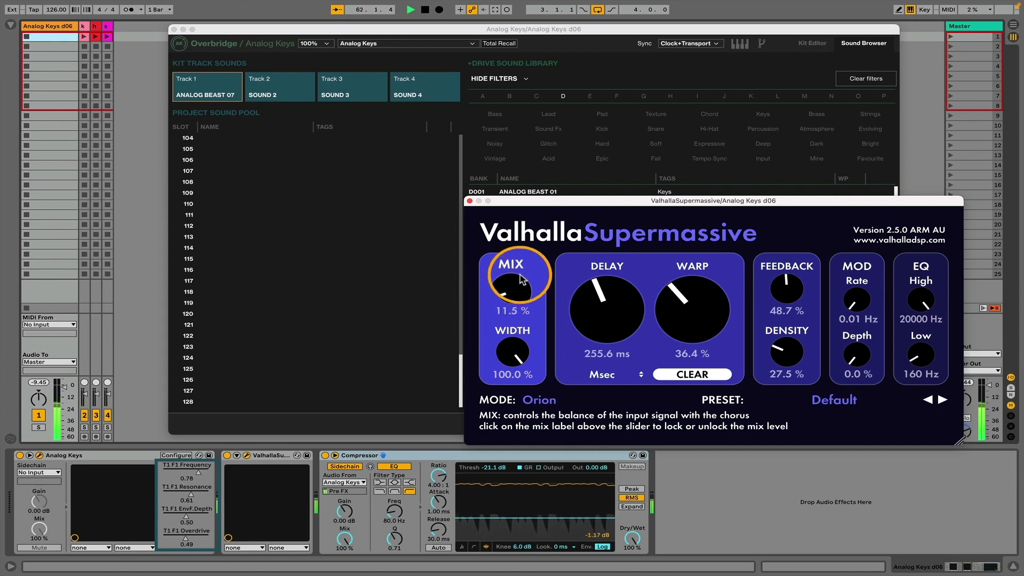
scroll(522, 279, up, 2)
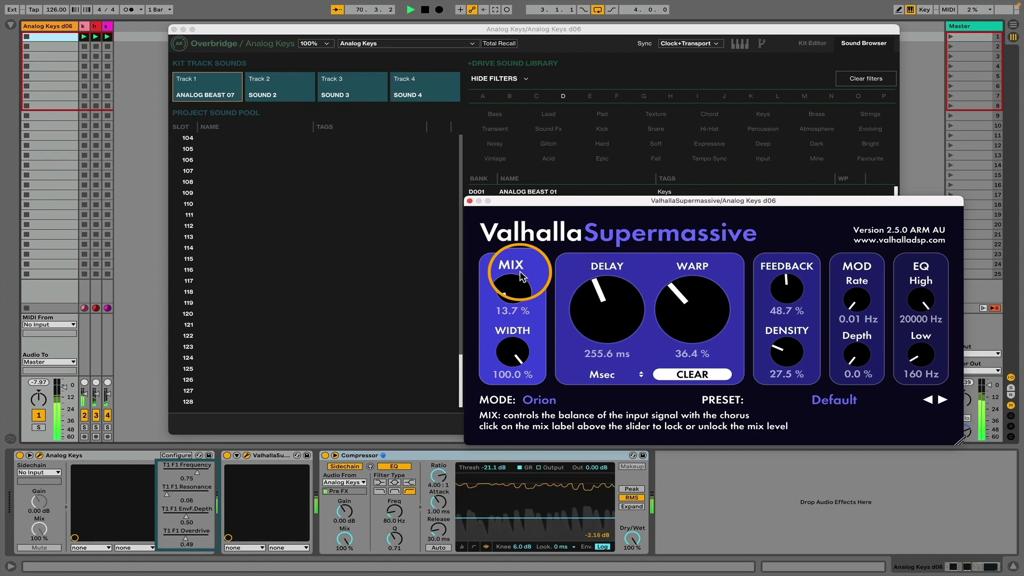
drag(521, 276, 512, 295)
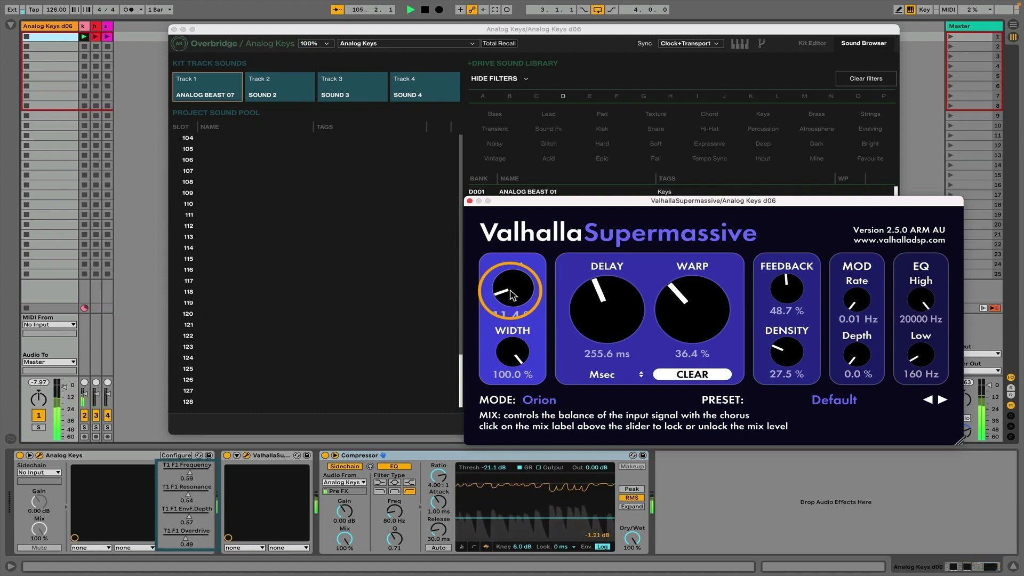
drag(509, 292, 509, 286)
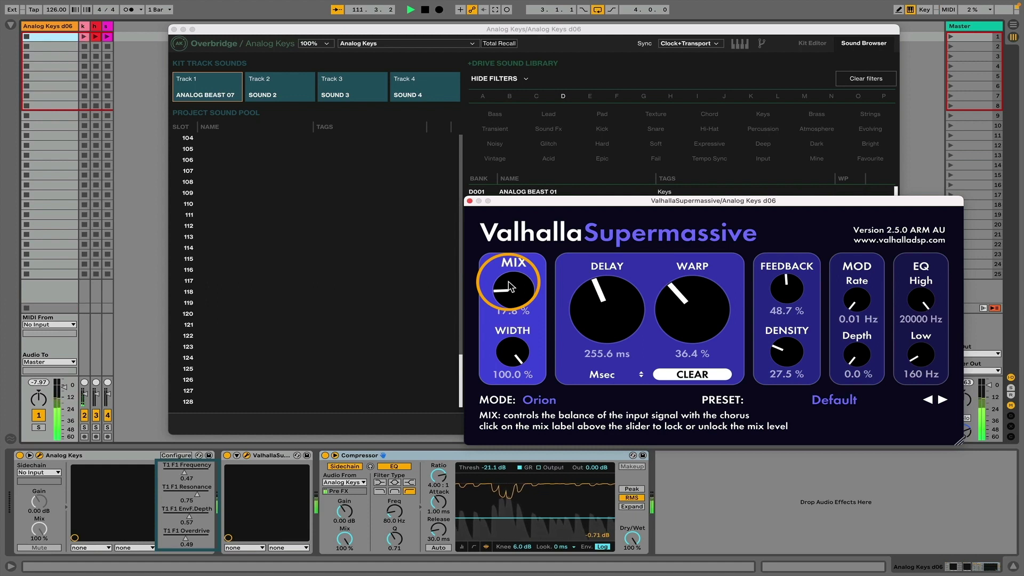
drag(510, 286, 510, 281)
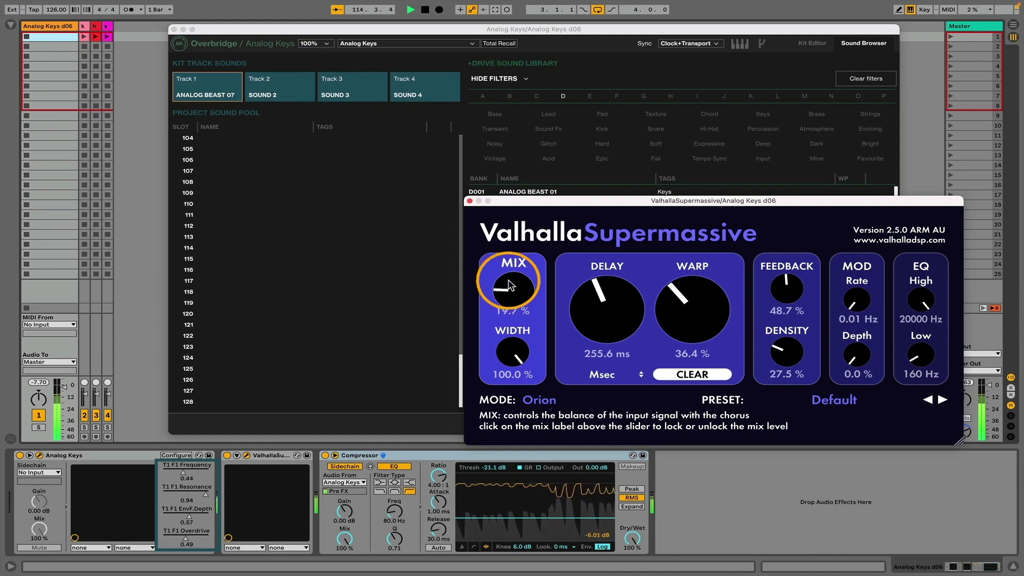
Step: Gradually lower the ValhallaSupermassive mix on the Analog Keys track to 8.6 %
drag(510, 282, 513, 289)
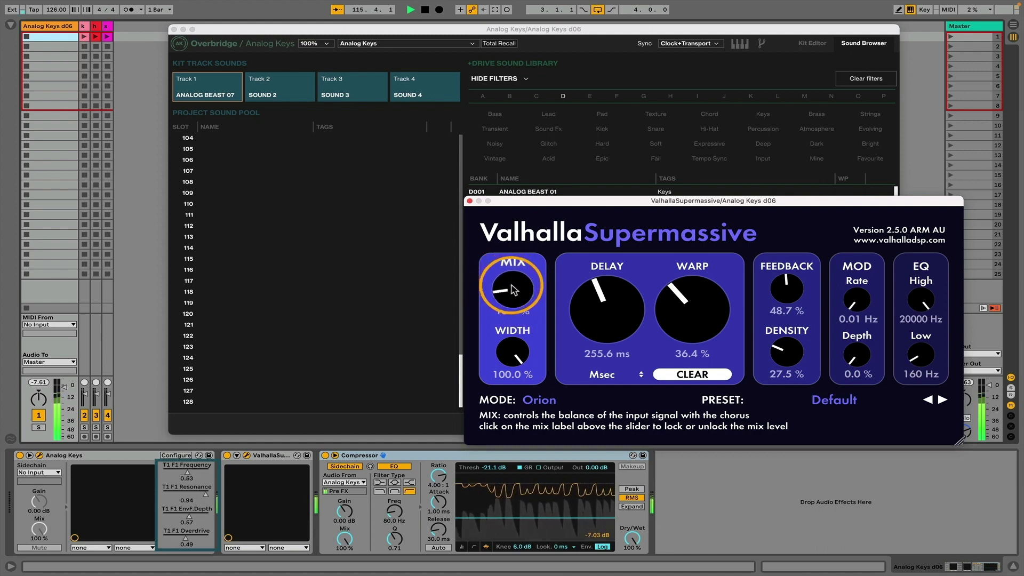
drag(513, 288, 513, 288)
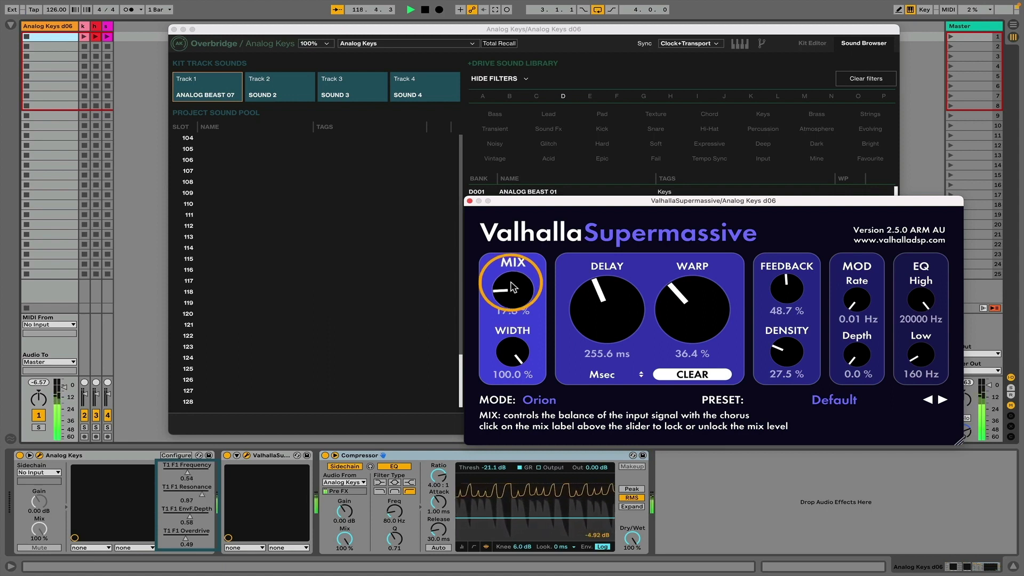
drag(512, 288, 513, 292)
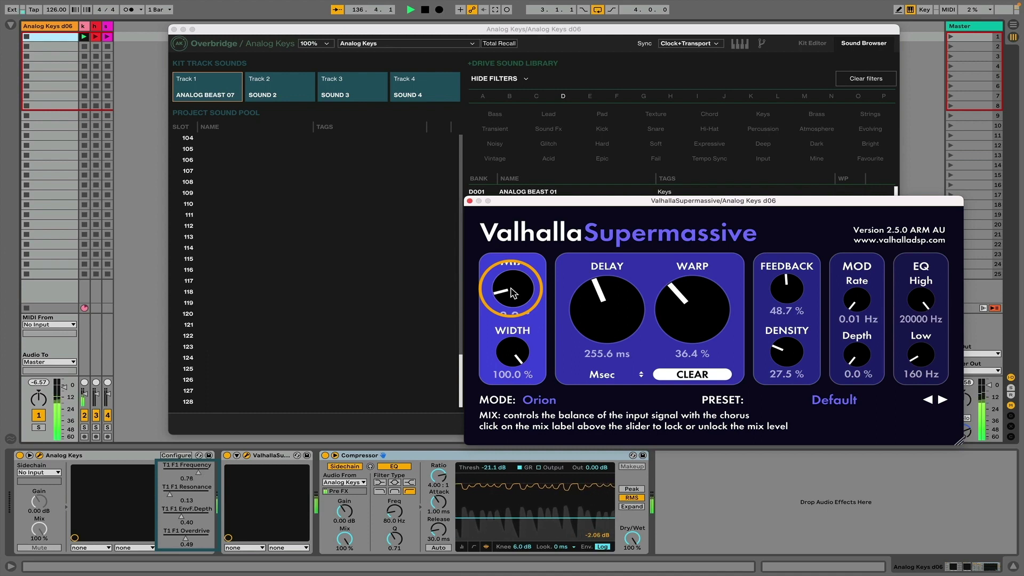
drag(512, 293, 511, 299)
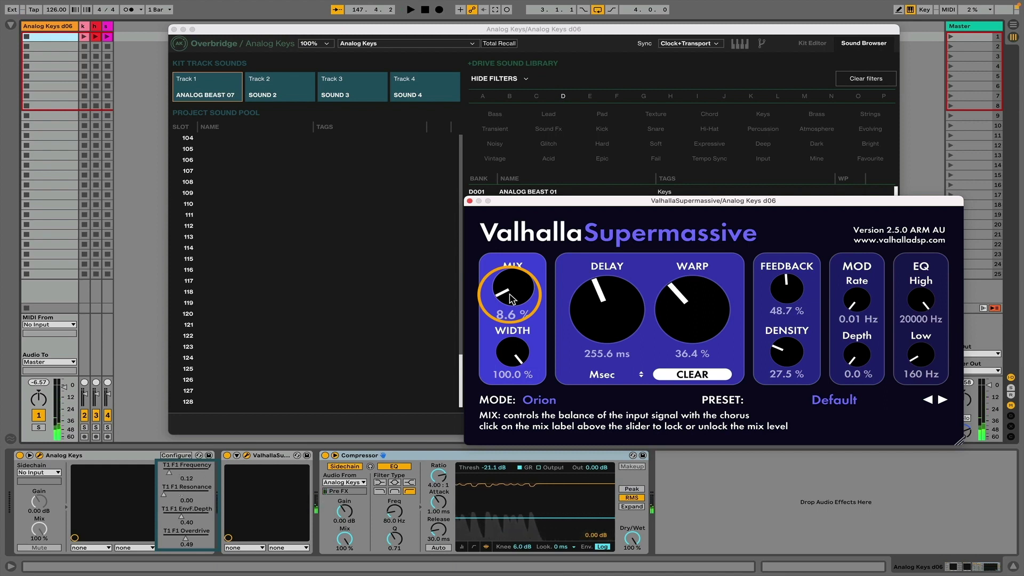
drag(510, 297, 549, 351)
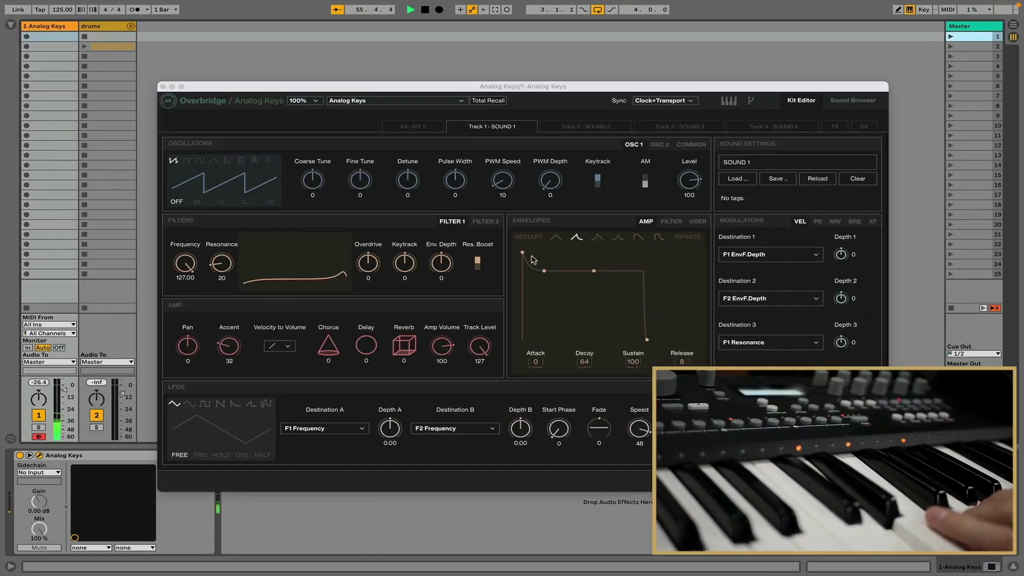
Step: Set the OSC 1 level to 127 and pulse width to 2, Filter 1 frequency to 127.99 and amp envelope sustain to 36
drag(678, 201, 676, 192)
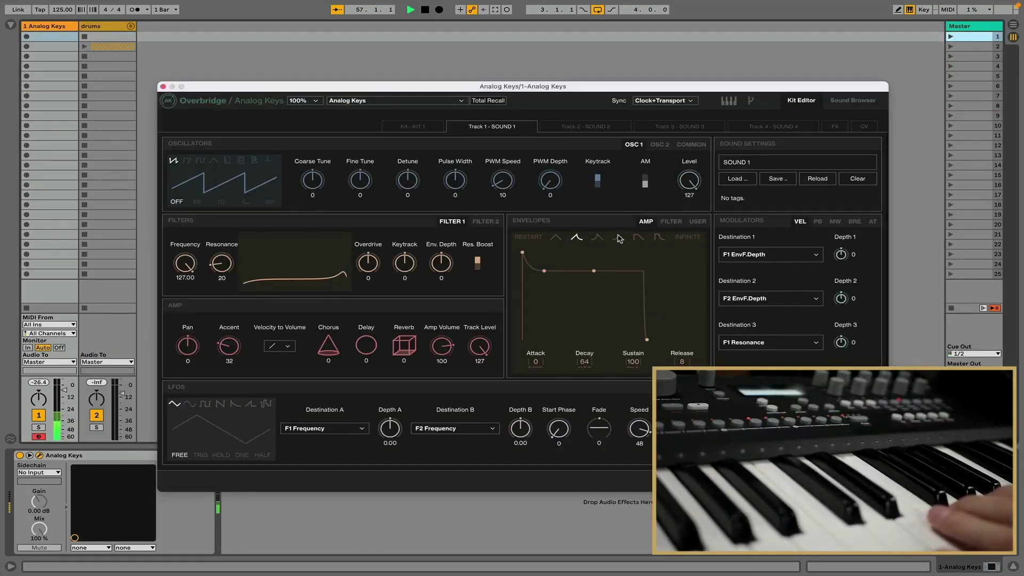
mouse_move(460, 184)
mouse_down()
mouse_move(459, 196)
mouse_move(461, 186)
mouse_up()
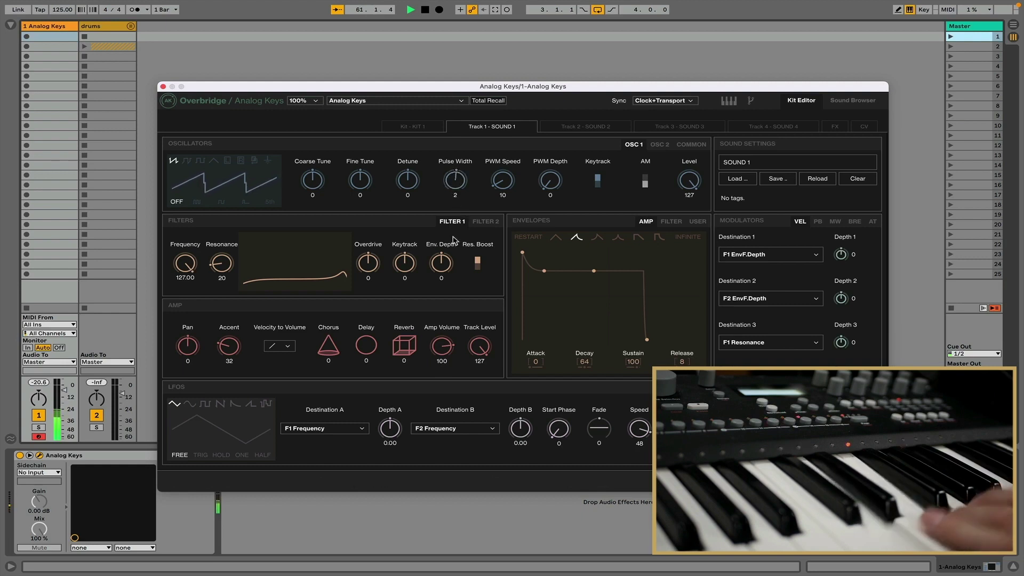
mouse_move(185, 264)
mouse_down()
mouse_move(190, 291)
mouse_move(191, 262)
mouse_up()
drag(591, 272, 587, 316)
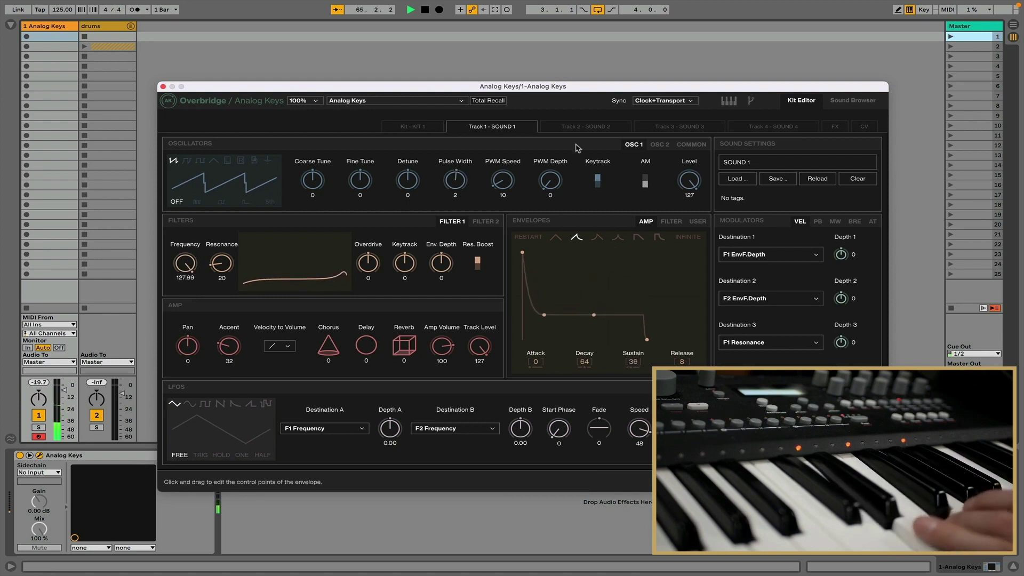
Step: Bring in OSC 2 one octave lower, with coarse tune at -12 and level at 99
click(660, 143)
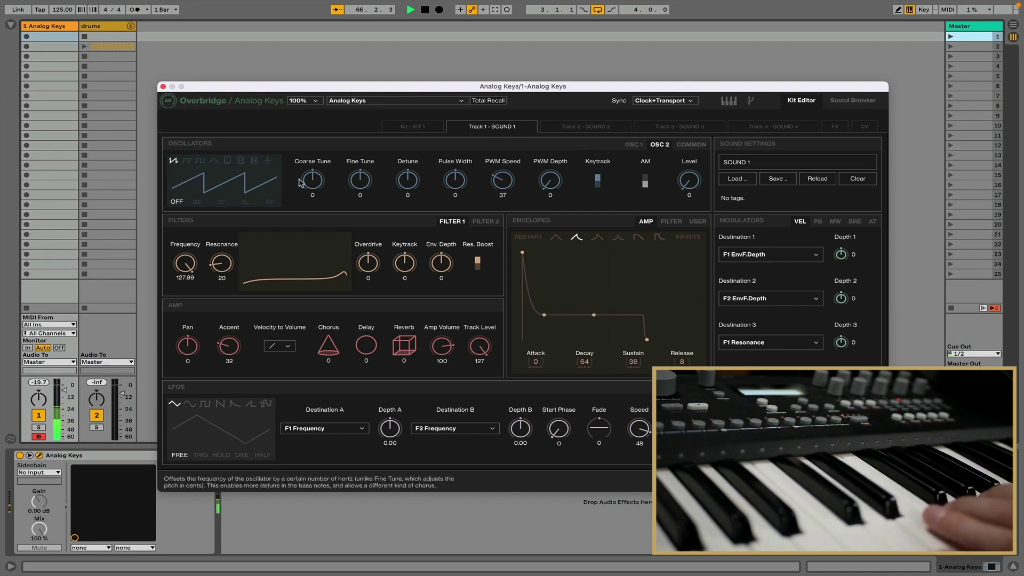
drag(312, 180, 313, 200)
drag(688, 180, 705, 83)
drag(311, 189, 312, 183)
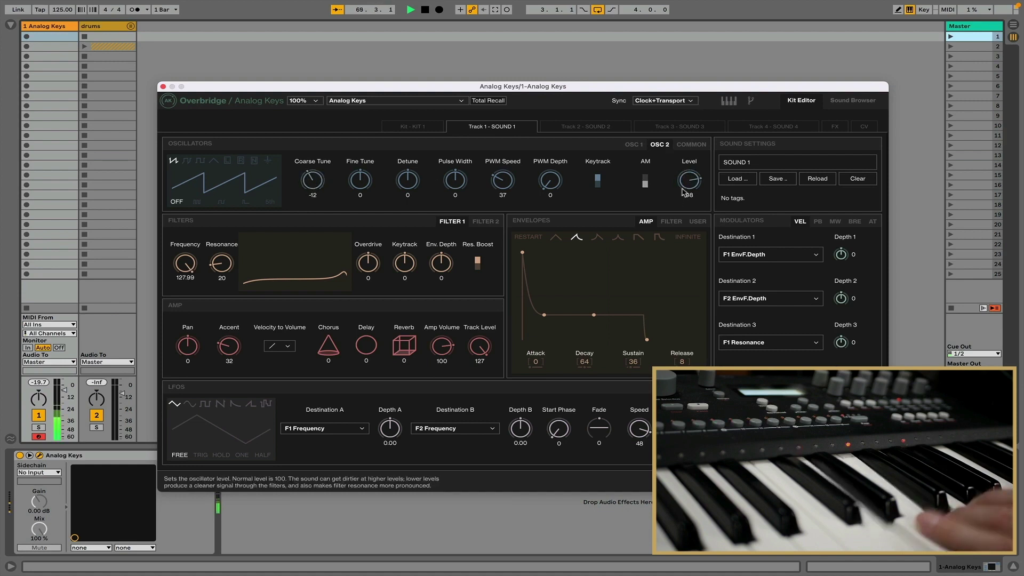
mouse_move(688, 181)
mouse_down()
mouse_move(688, 170)
mouse_move(689, 180)
mouse_up()
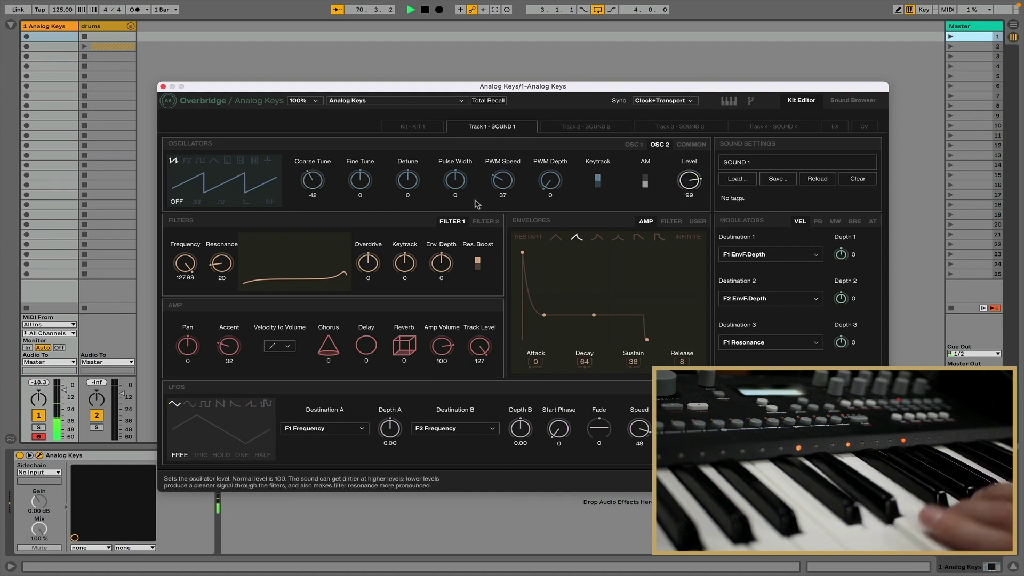
Step: Set OSC 2 fine tune to -2, detune to 11, pulse width to 5, PWM depth to 75 and level to 96
drag(454, 184, 455, 178)
drag(549, 180, 559, 184)
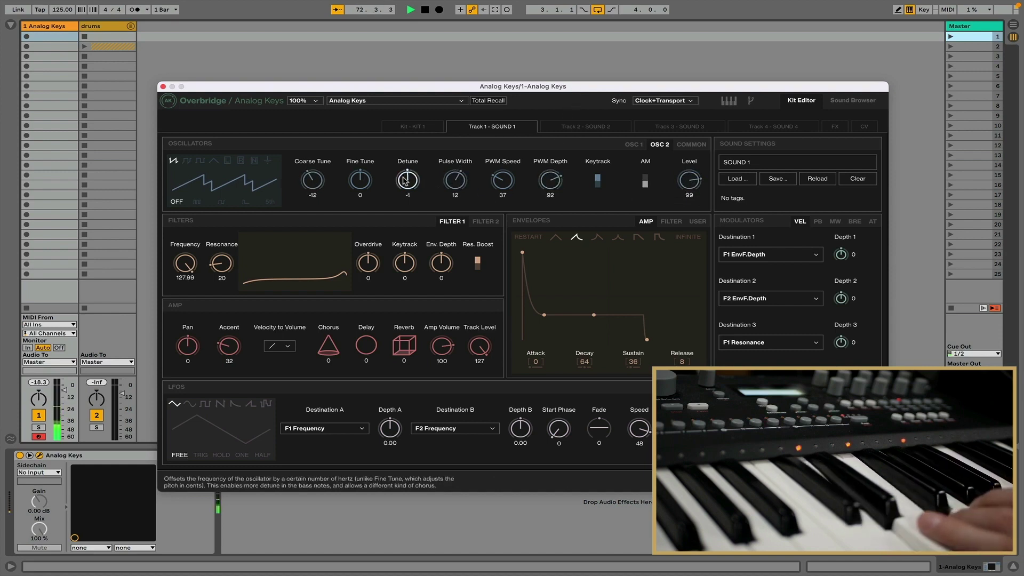
mouse_move(407, 182)
mouse_down()
mouse_move(360, 186)
mouse_move(397, 176)
mouse_up()
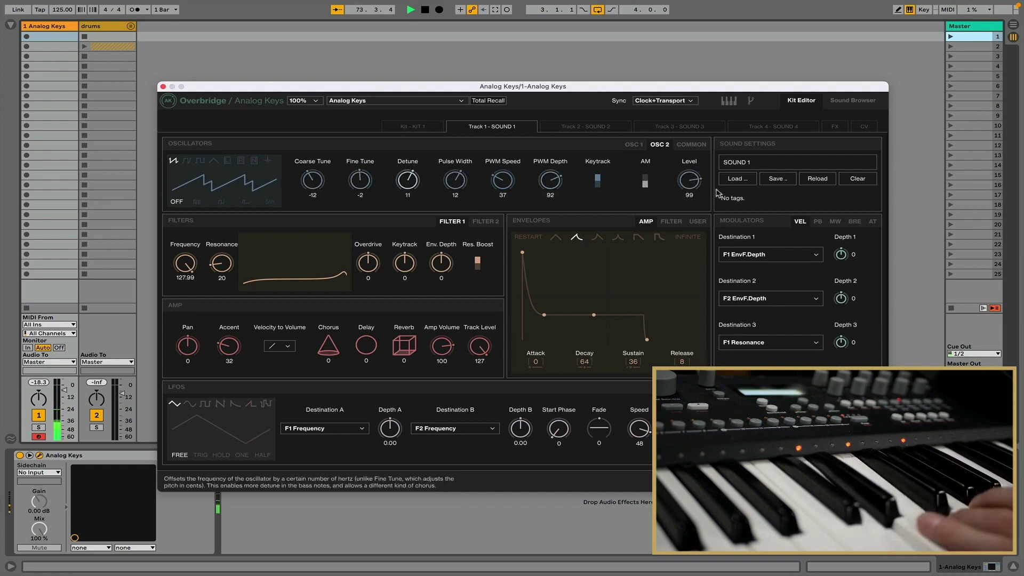
drag(689, 181, 689, 185)
drag(551, 180, 551, 187)
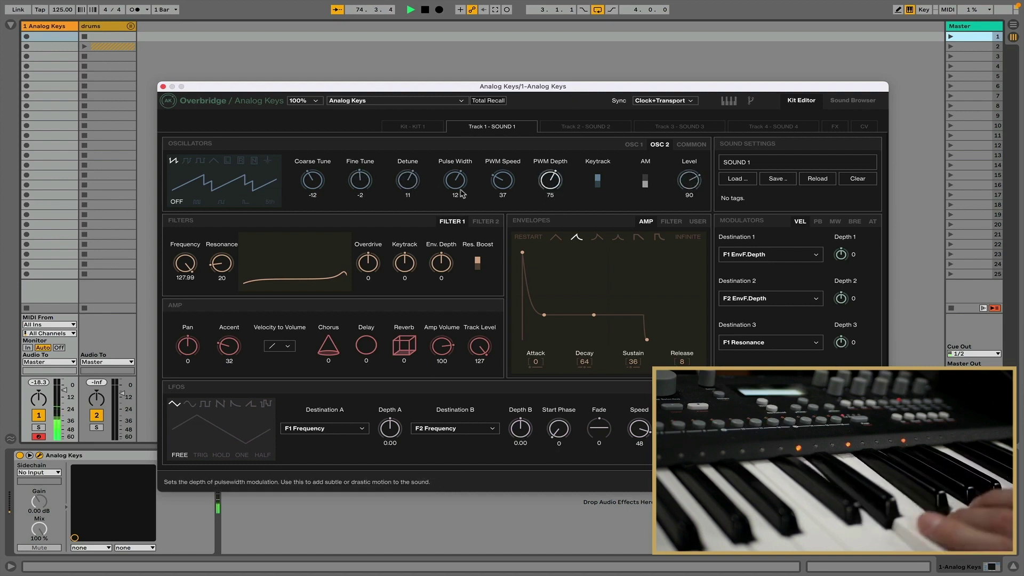
drag(455, 180, 455, 186)
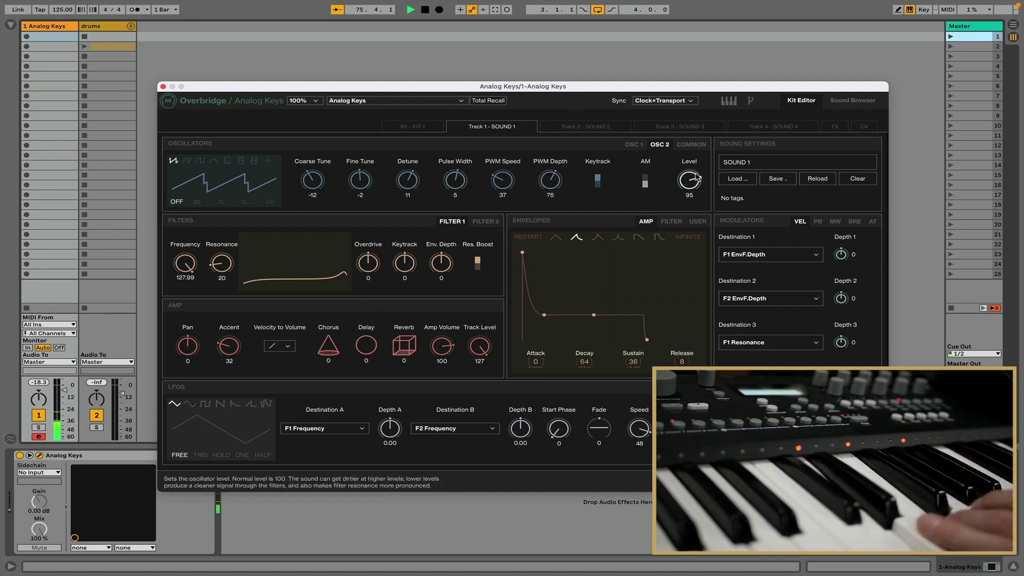
drag(700, 181, 700, 177)
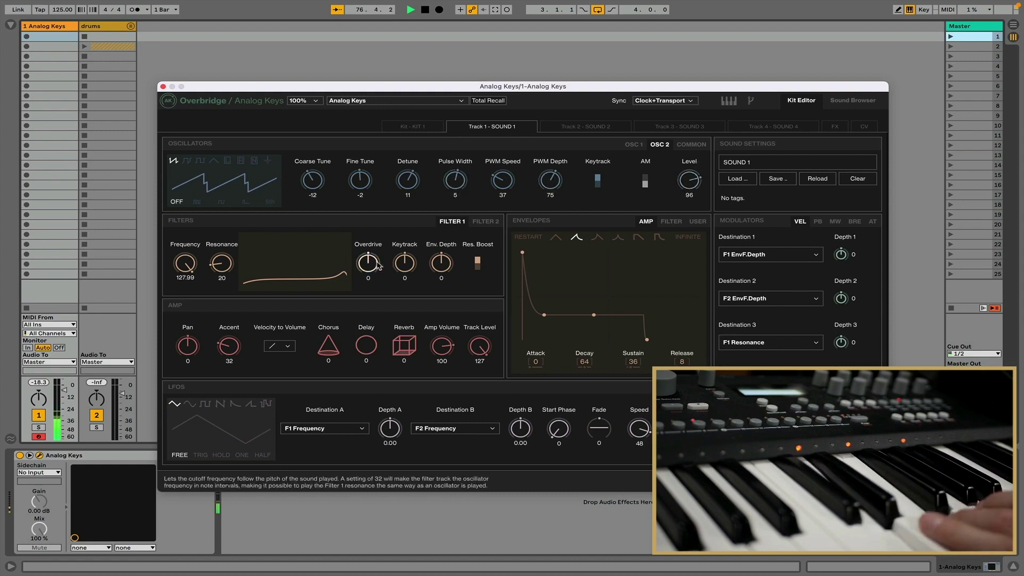
Step: Set the Filter 1 overdrive to 10 and make Filter 2 a band-pass filter
drag(372, 267, 345, 282)
click(485, 221)
click(318, 237)
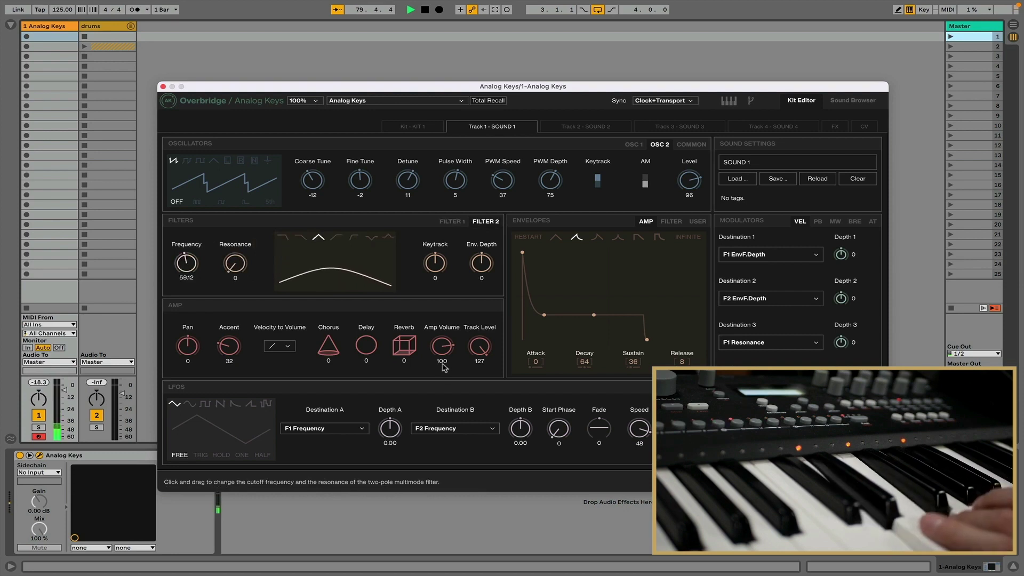
Step: Set the track's chorus send to 53, delay to 64, reverb to 88 and amp volume to 127
drag(373, 351, 415, 255)
drag(325, 349, 326, 299)
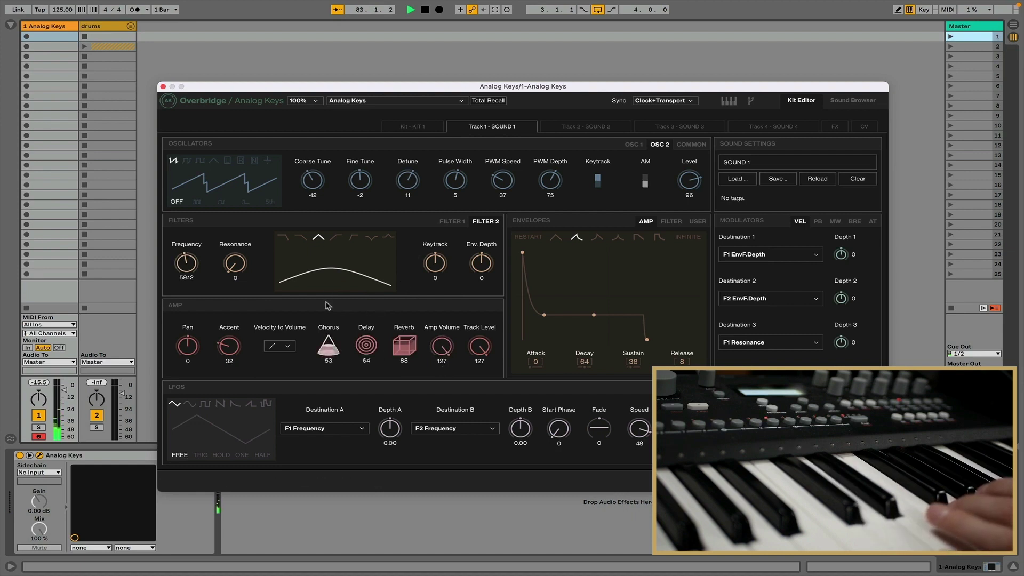
Step: Set Filter 2 to frequency 52.32 and resonance 21, and bring the Filter 1 frequency to 121.11
click(452, 221)
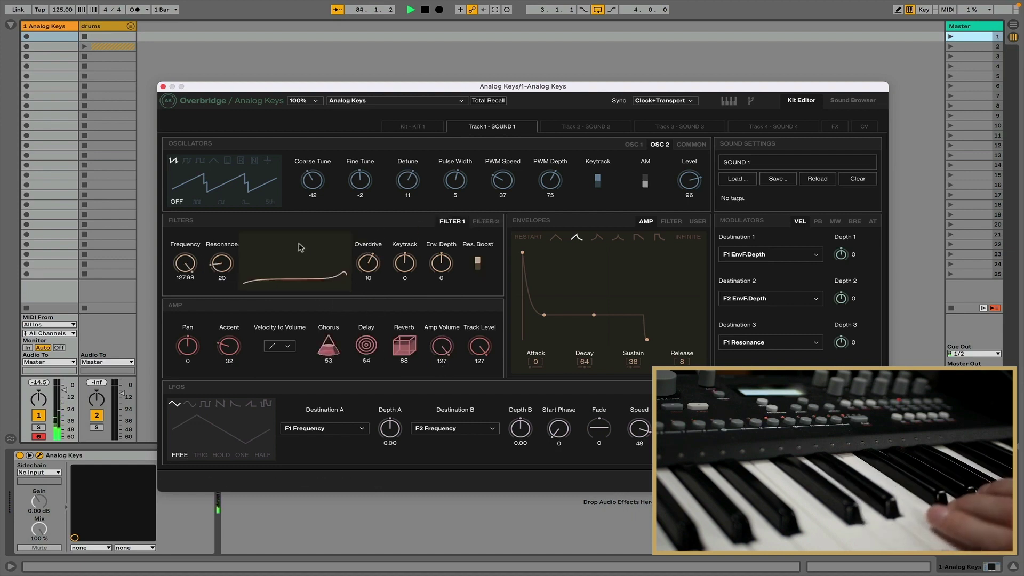
drag(184, 266, 202, 312)
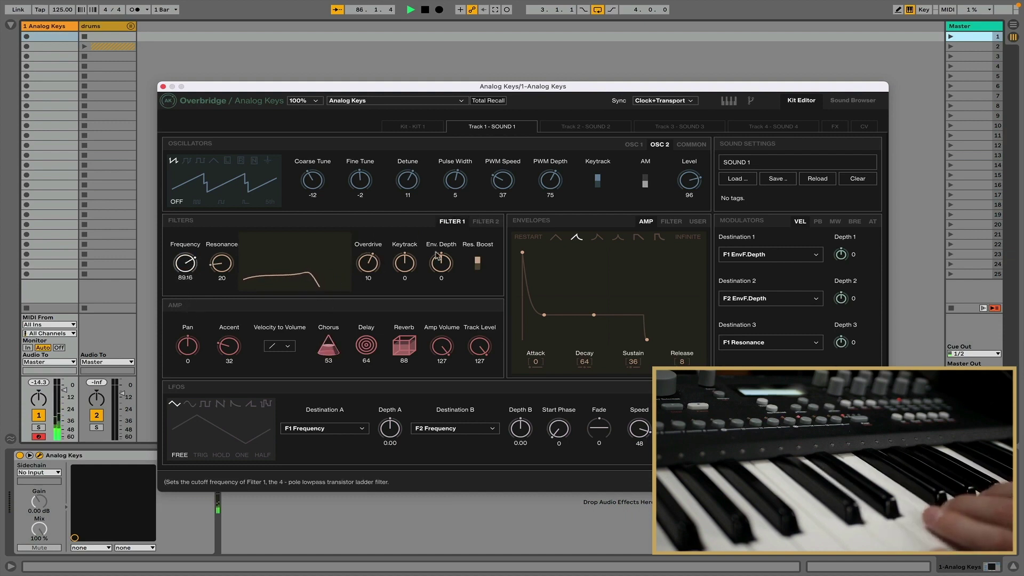
click(495, 224)
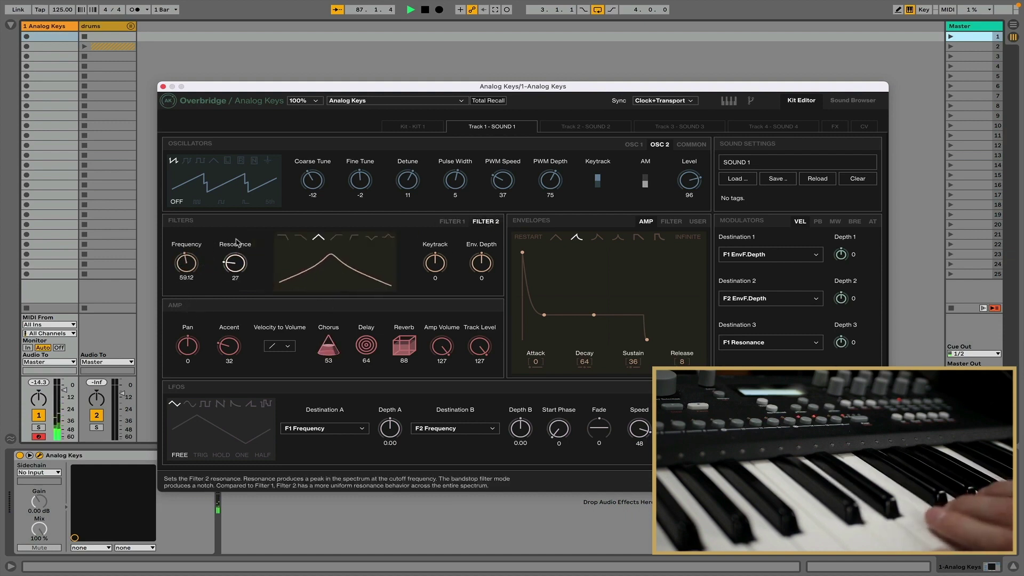
drag(235, 263, 236, 276)
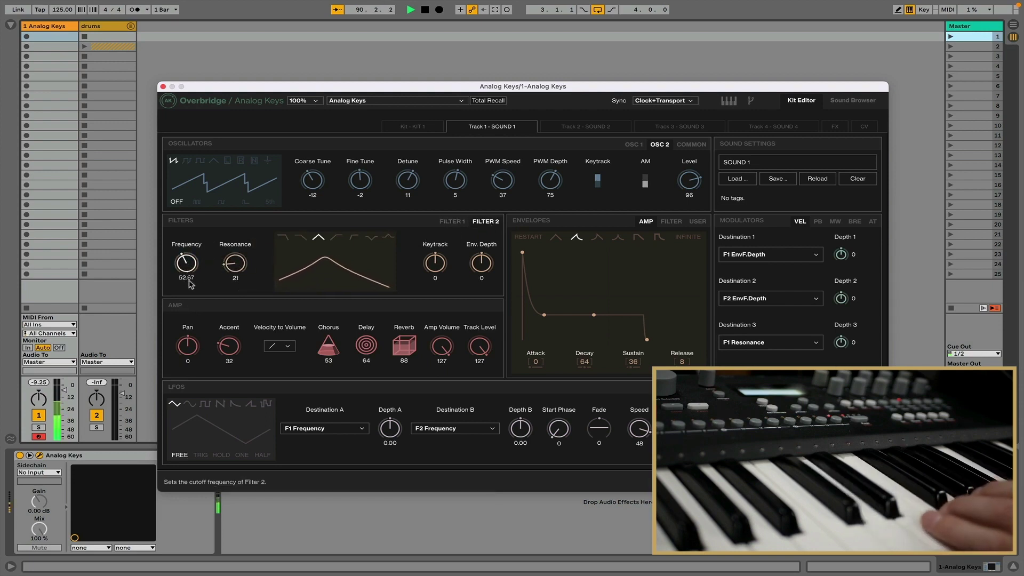
click(452, 221)
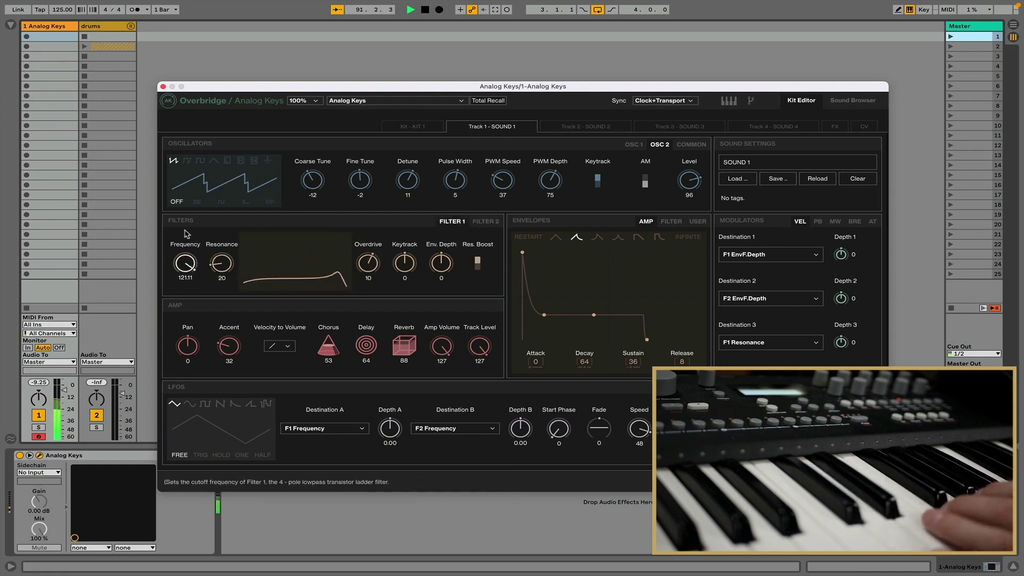
Step: Set the Supervoid Reverb volume to 79 and launch scene 2 to bring in the drums
click(834, 127)
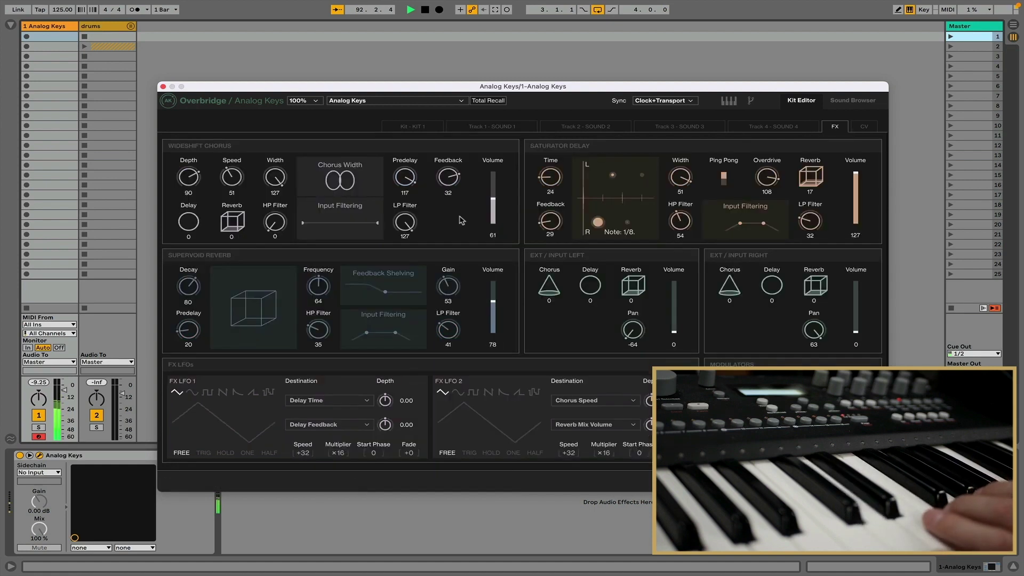
drag(495, 308, 496, 302)
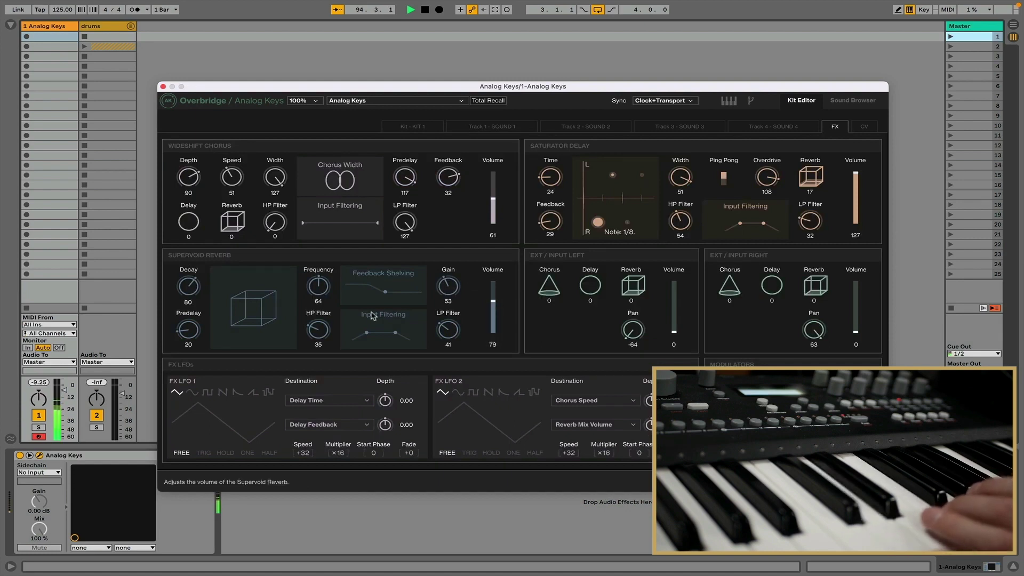
click(950, 47)
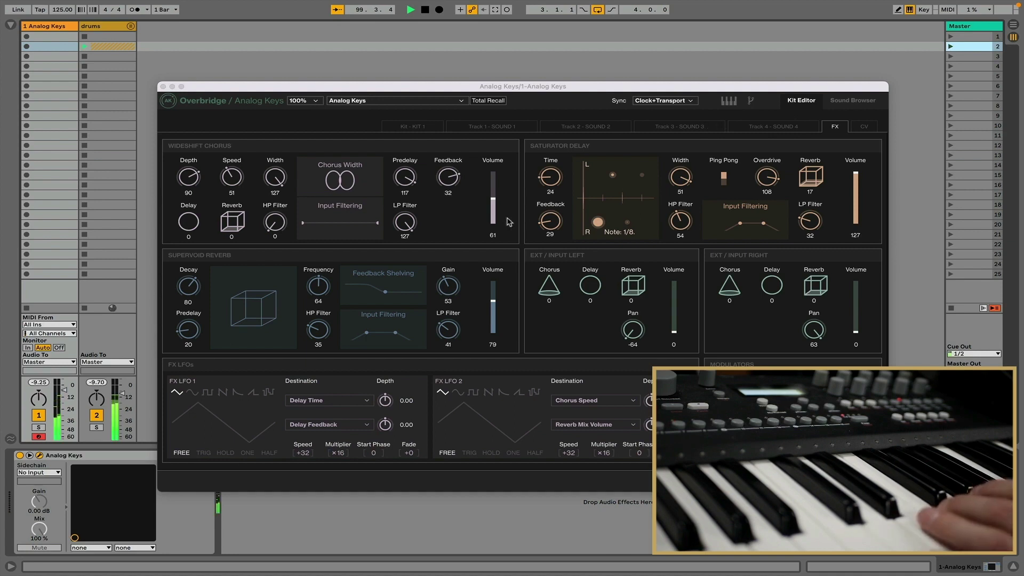
Step: Set Filter 1 to resonance 36 and frequency about 110, and make Filter 2 a high-pass with its frequency at about 39
click(501, 129)
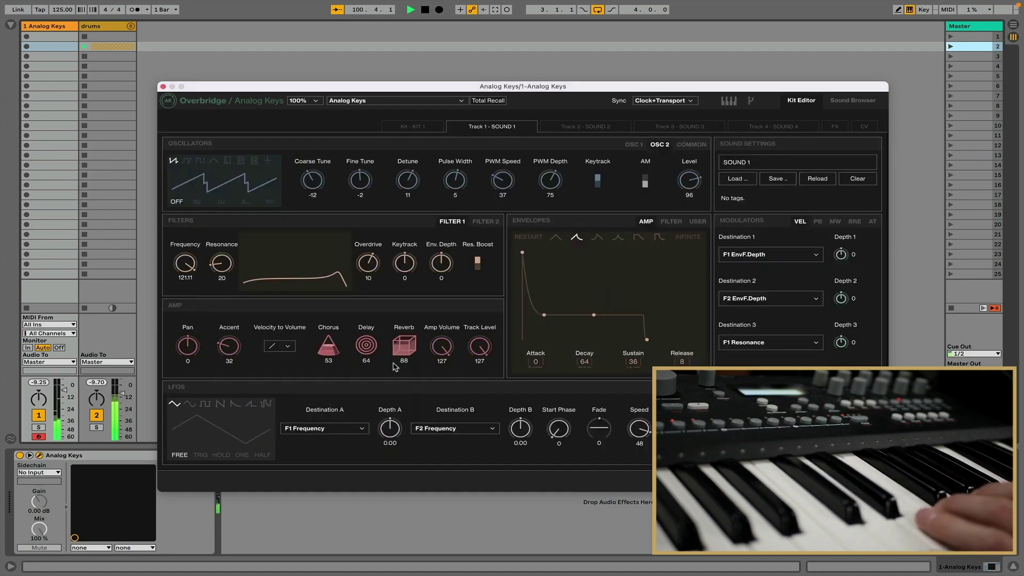
mouse_move(190, 263)
mouse_down()
mouse_move(191, 297)
mouse_move(188, 253)
mouse_up()
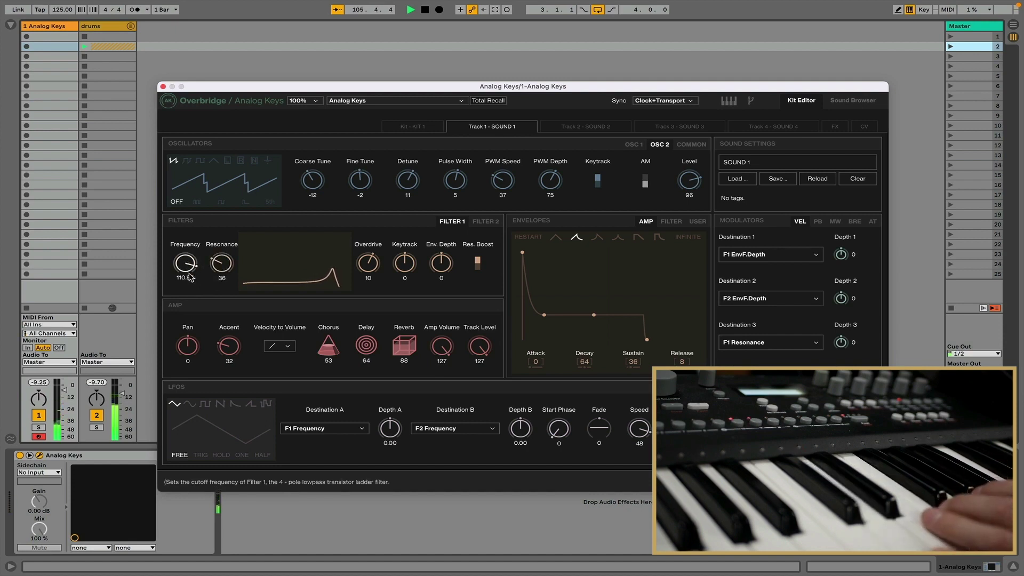
click(485, 221)
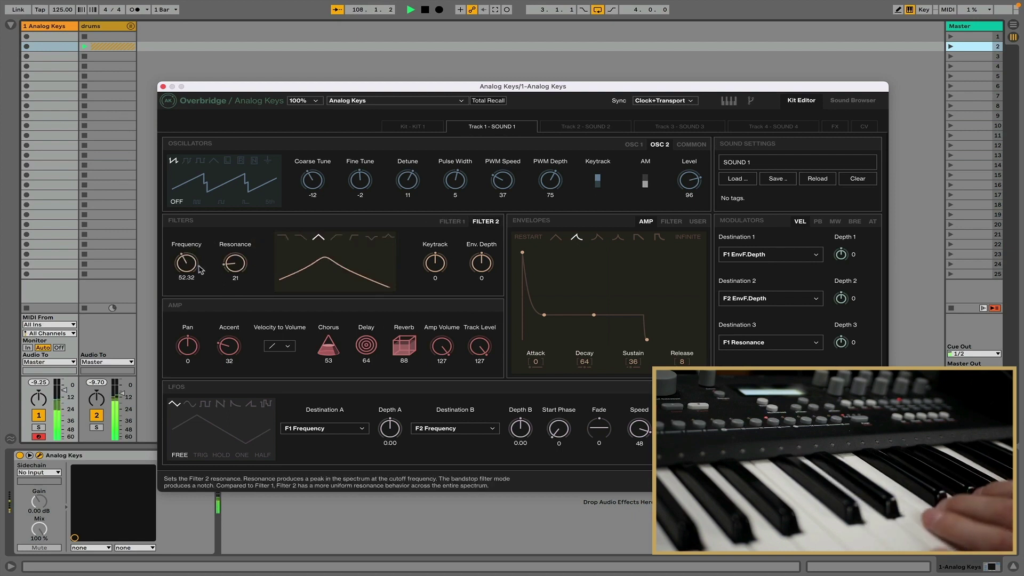
click(336, 238)
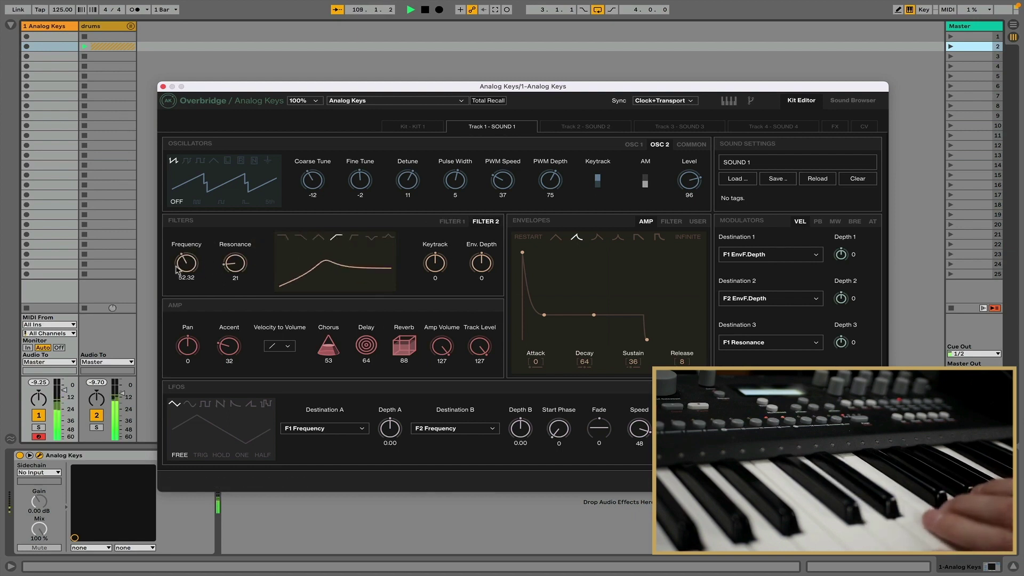
drag(186, 263, 186, 282)
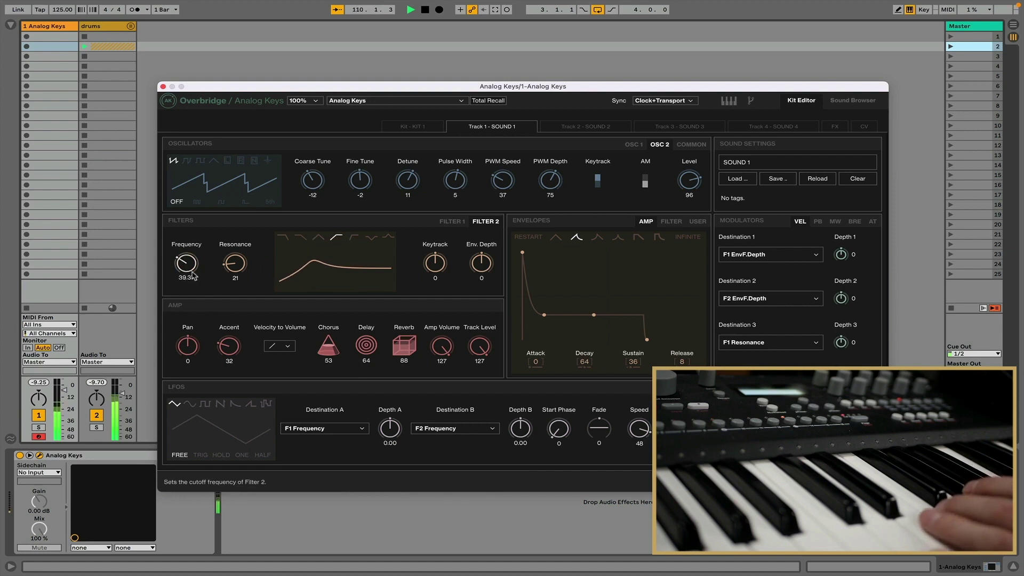
Step: Sweep the Filter 1 frequency over the drums, ending at 99.42, and stop playback
click(461, 222)
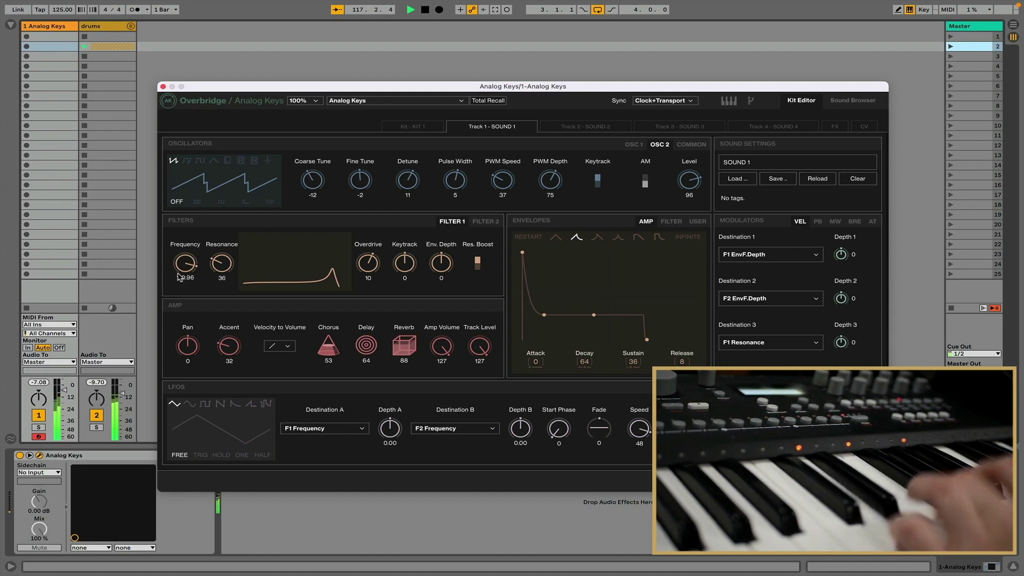
mouse_move(185, 264)
mouse_down()
mouse_move(187, 282)
mouse_move(190, 271)
mouse_up()
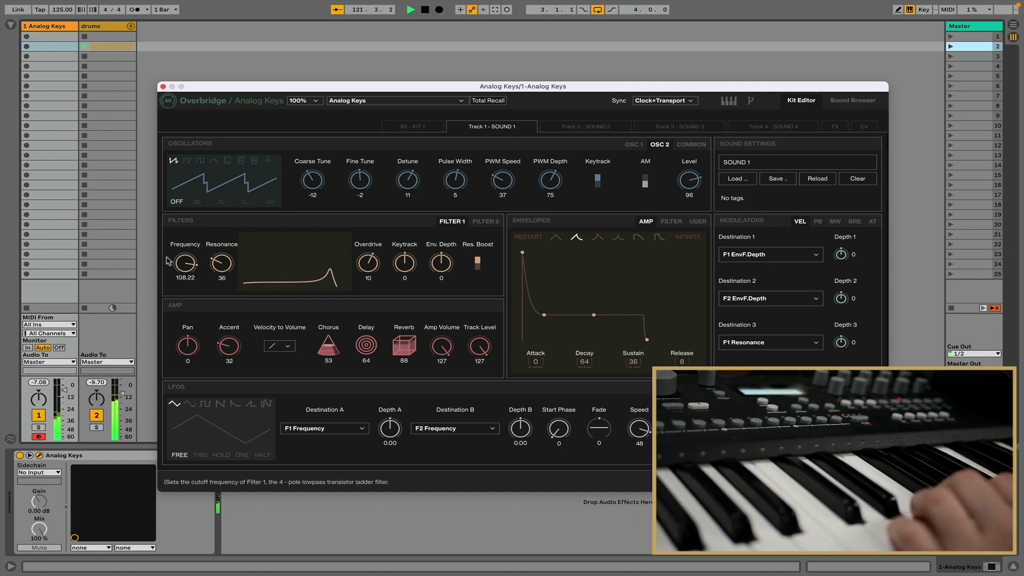
drag(186, 260, 185, 255)
mouse_move(187, 252)
mouse_down()
mouse_move(189, 285)
mouse_move(190, 270)
mouse_up()
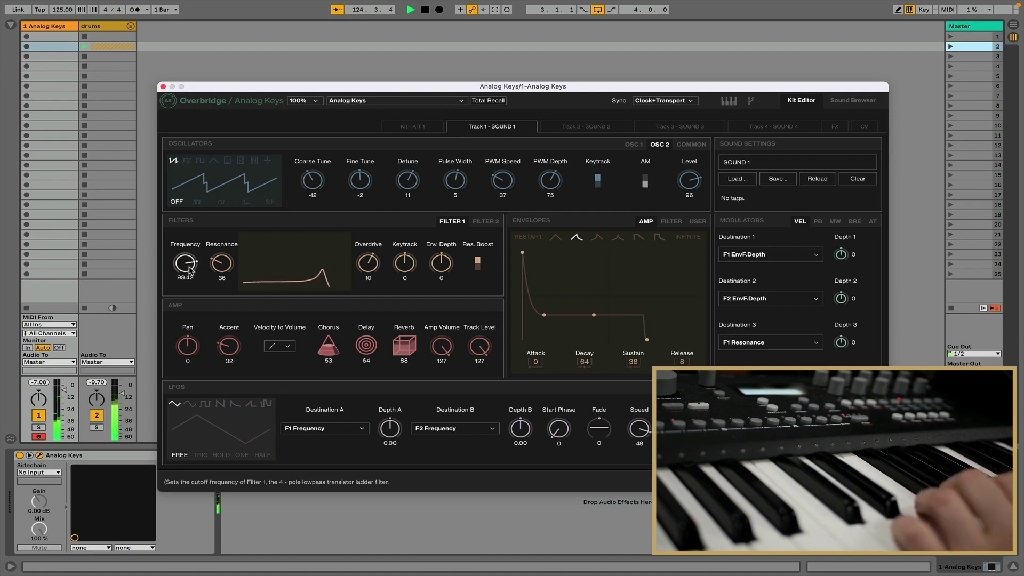
key(space)
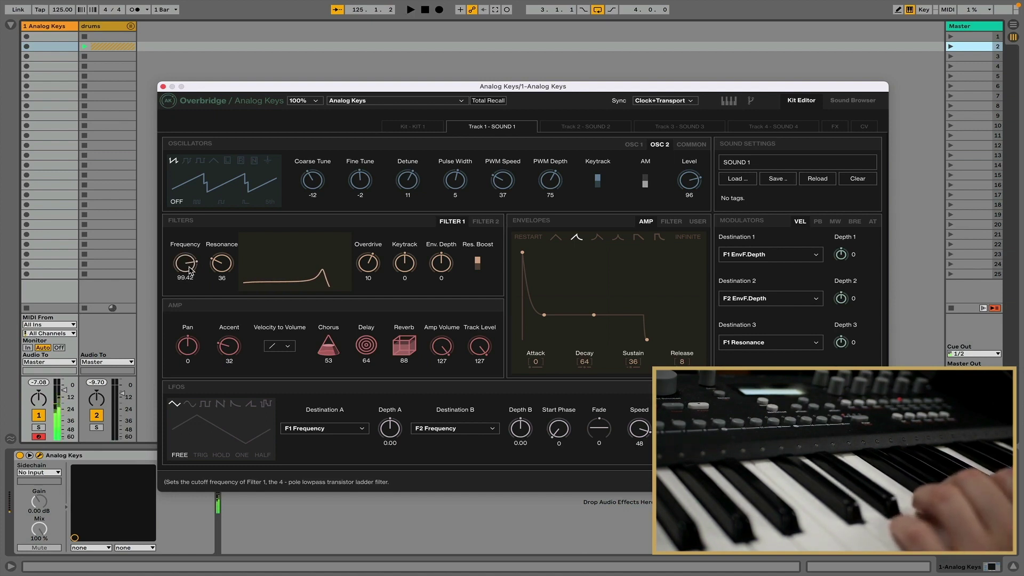
Step: Set Filter 1 to frequency 113.94 and resonance 46, and launch scene 2 again
drag(190, 269, 216, 251)
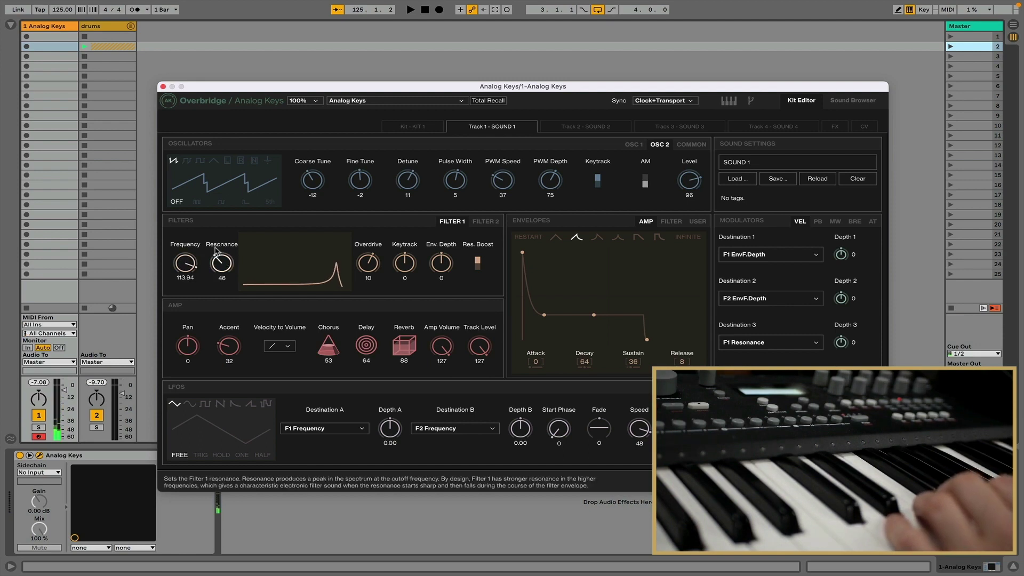
click(950, 47)
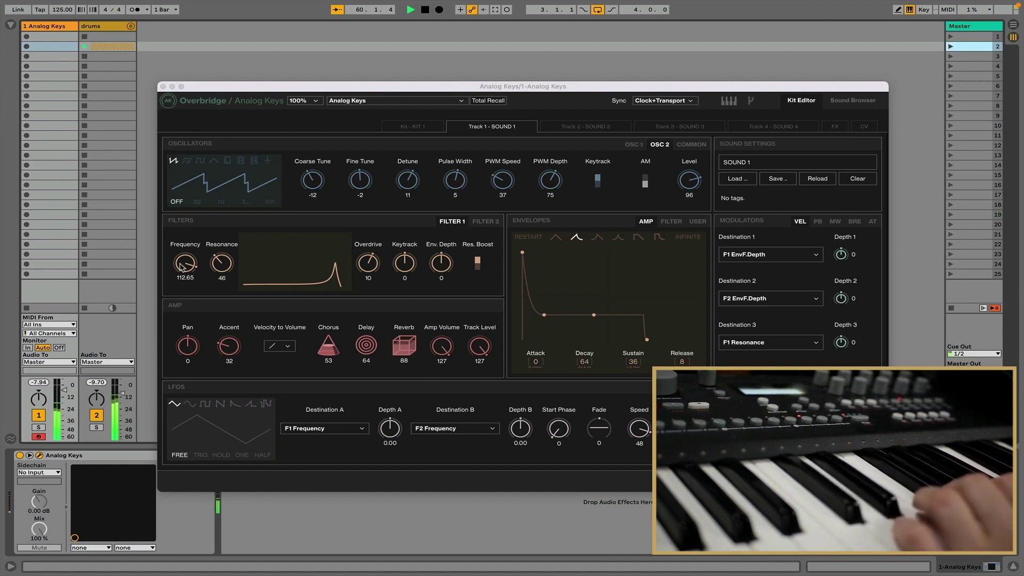
Step: Sweep the Filter 1 frequency up to 126.85 during playback and bring it back down to 109.96
mouse_move(180, 267)
mouse_down()
mouse_move(187, 292)
mouse_move(188, 262)
mouse_up()
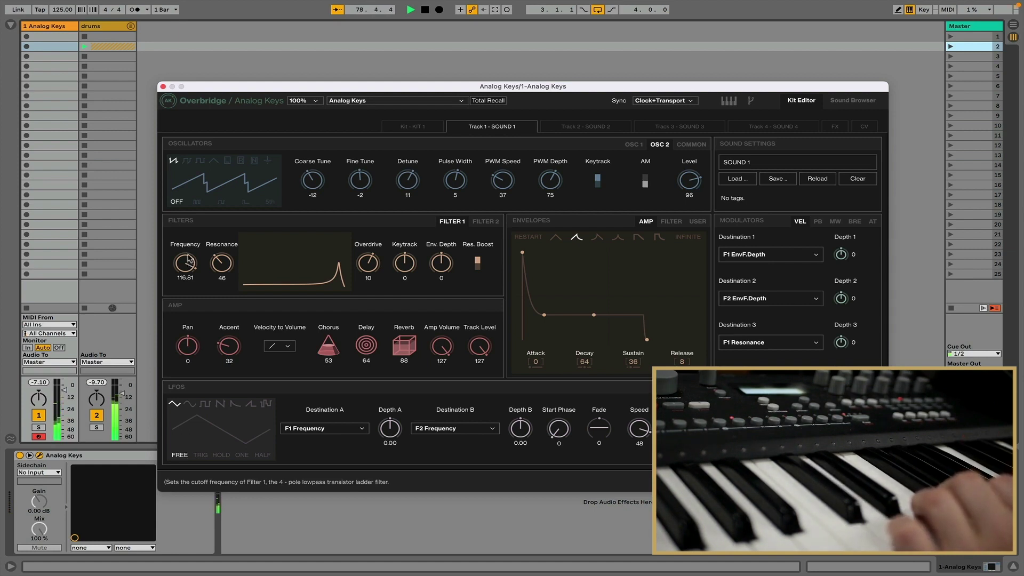
mouse_move(187, 262)
mouse_down()
mouse_move(189, 276)
mouse_move(195, 247)
mouse_up()
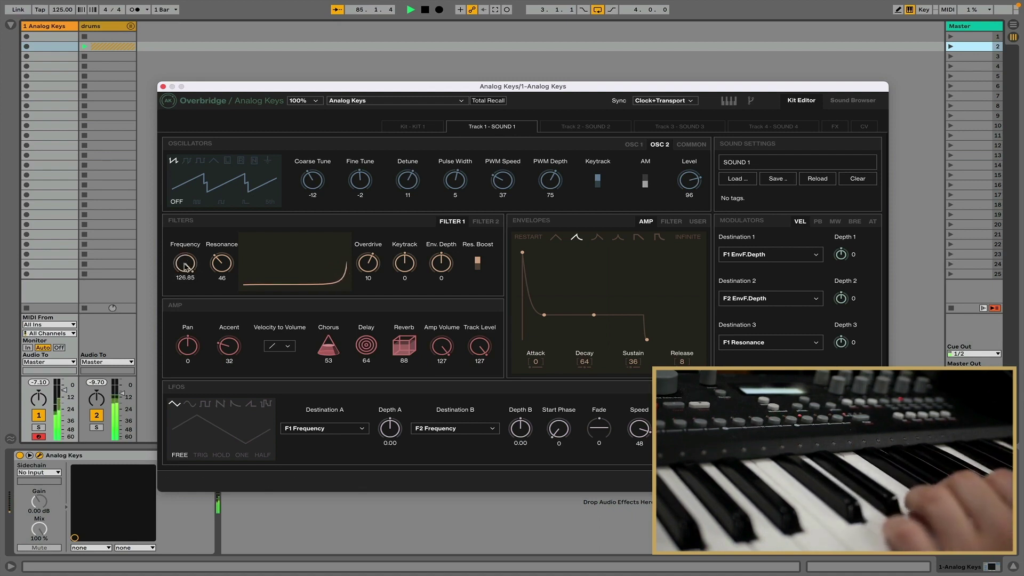
drag(186, 265, 188, 284)
Step: Raise the track's reverb send to 127 and its delay send to 75
drag(415, 346, 411, 304)
drag(378, 347, 418, 343)
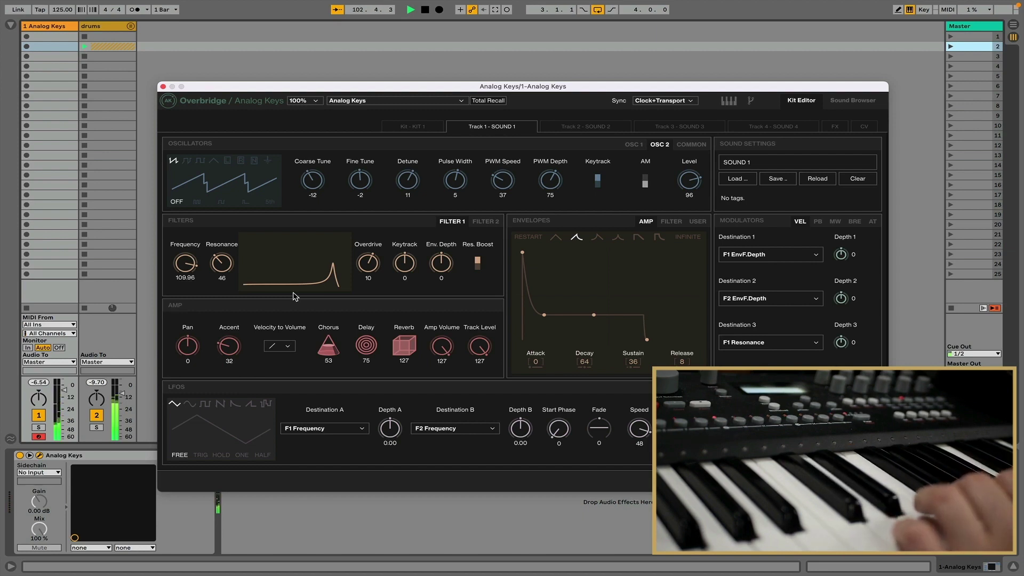
Step: Set Filter 1 to frequency 126.53 and resonance 5 on its response graph
drag(312, 287, 343, 297)
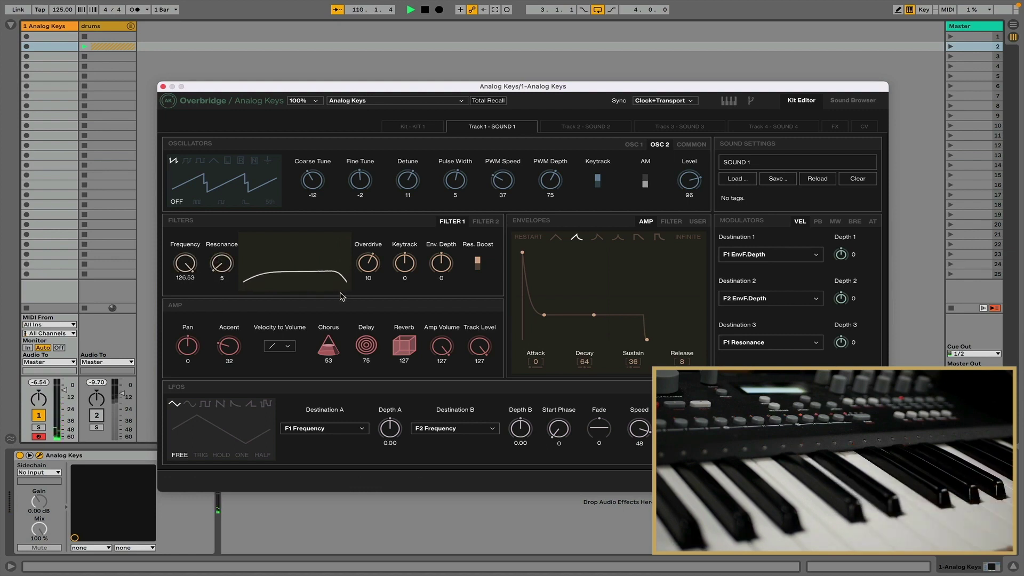
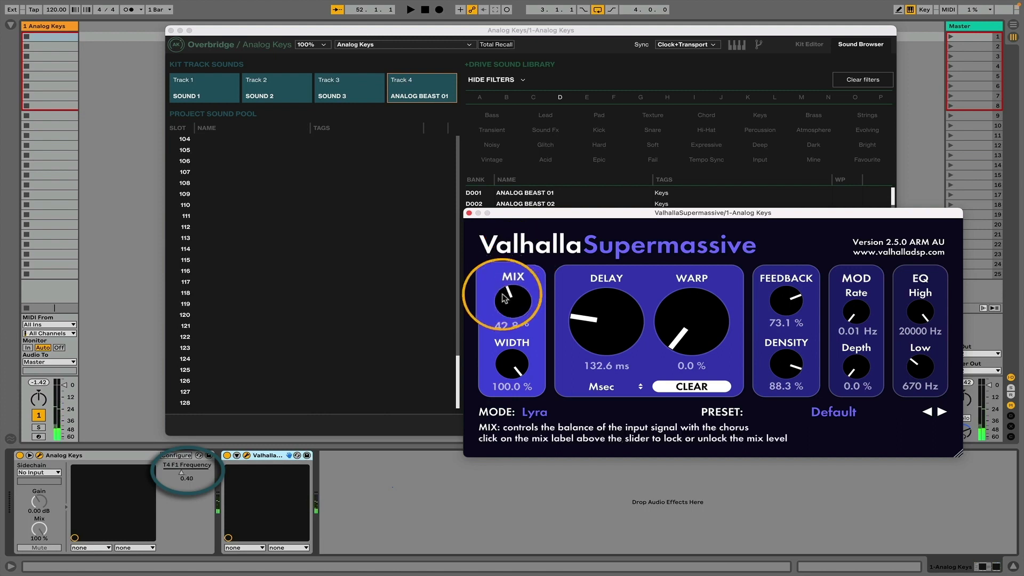
Step: Vary the ValhallaSupermassive mix on ANALOG BEAST 01, lowering it to 11.0%, raising it to 28.0%, dropping to 13.4%, and raising it again
drag(507, 298, 507, 302)
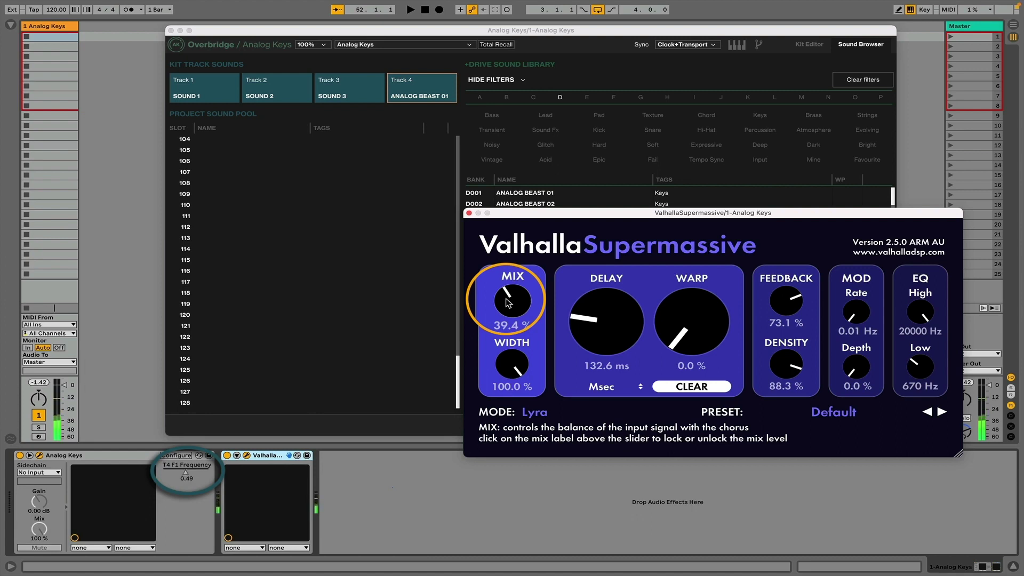
drag(507, 302, 506, 324)
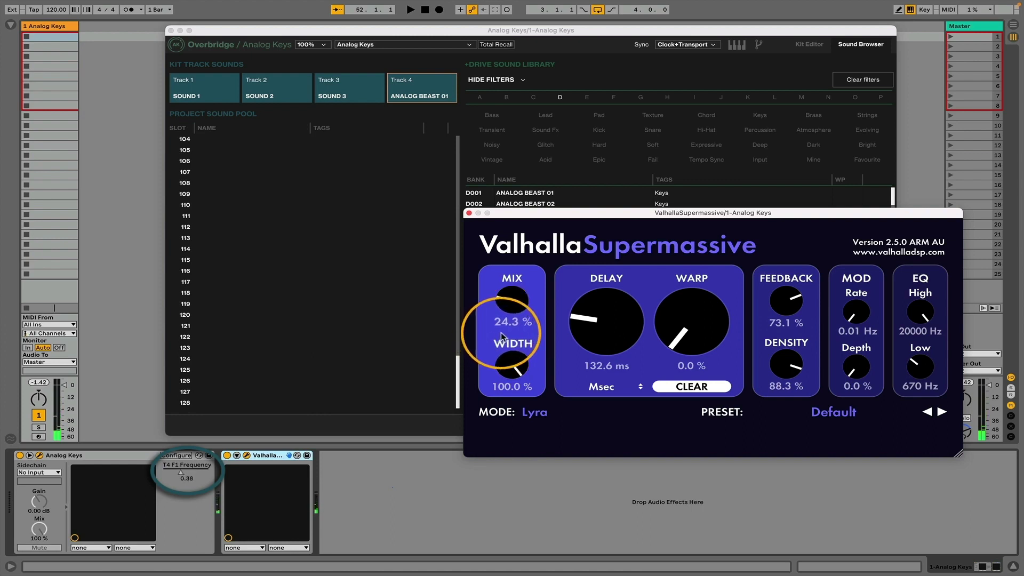
scroll(508, 333, down, 5)
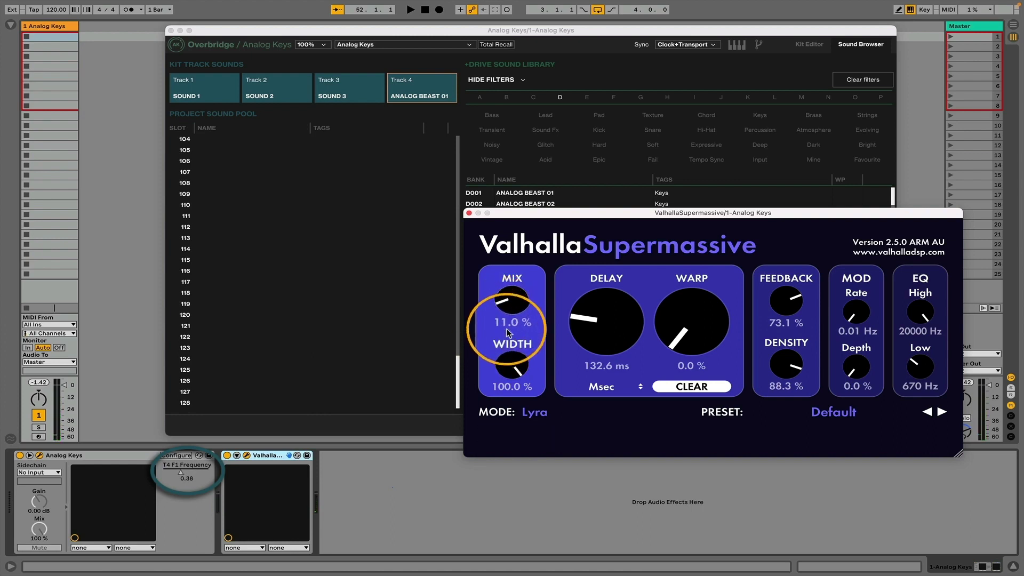
scroll(508, 328, up, 6)
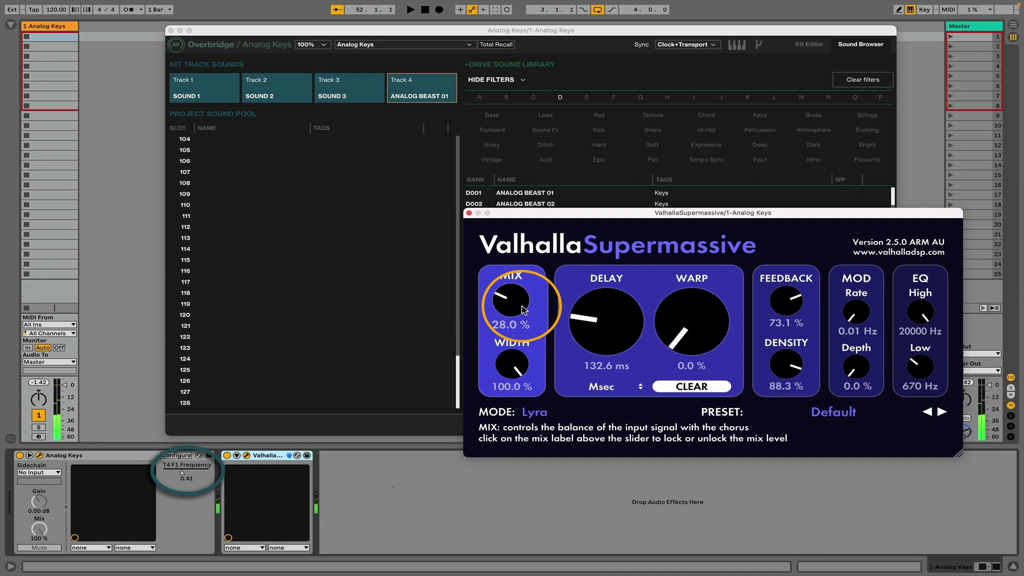
drag(521, 306, 504, 328)
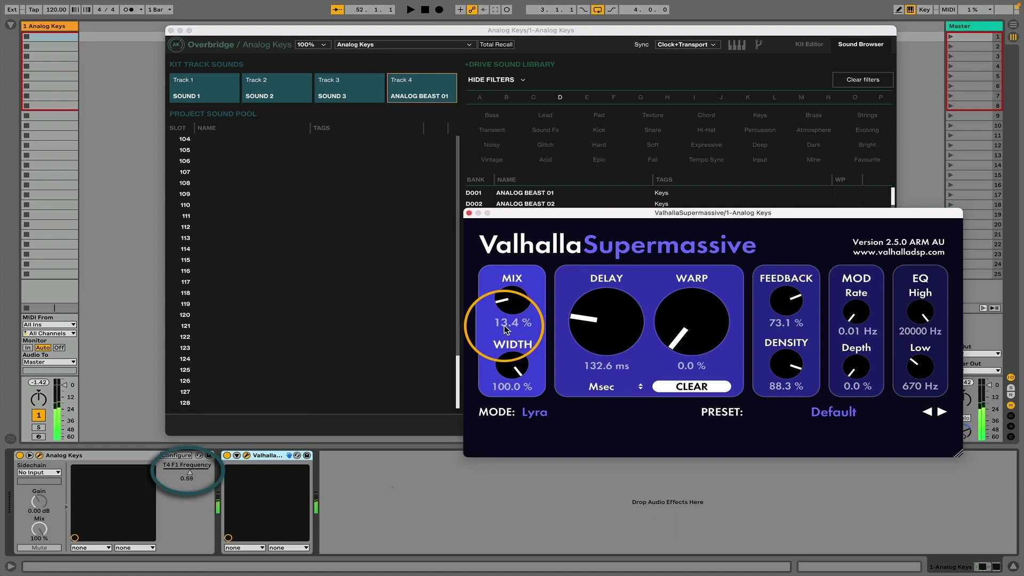
drag(506, 329, 527, 230)
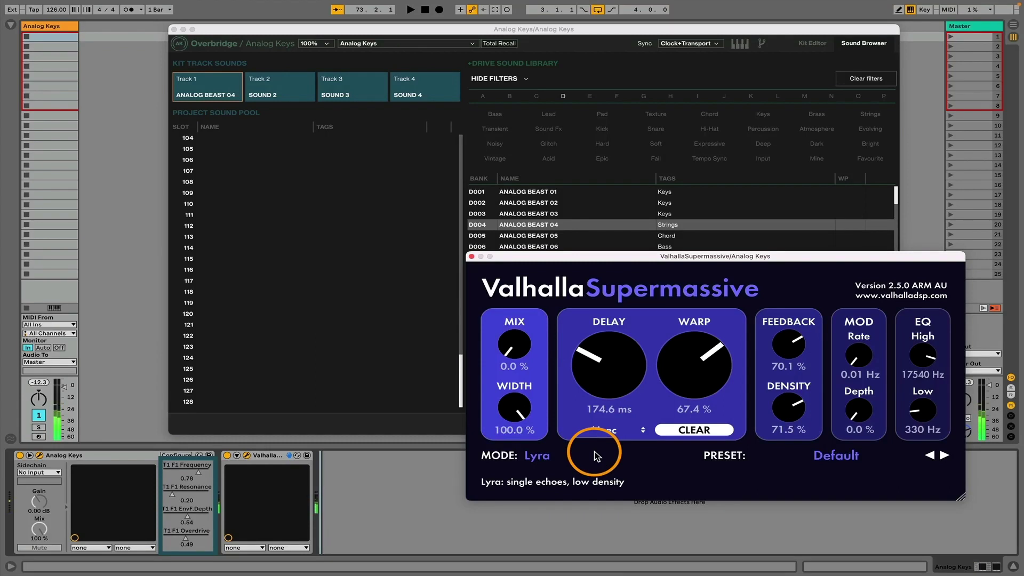
Step: Raise the ValhallaSupermassive mix from dry to 68.6% on ANALOG BEAST 04 and lower the warp to 61.3%
drag(521, 350, 525, 302)
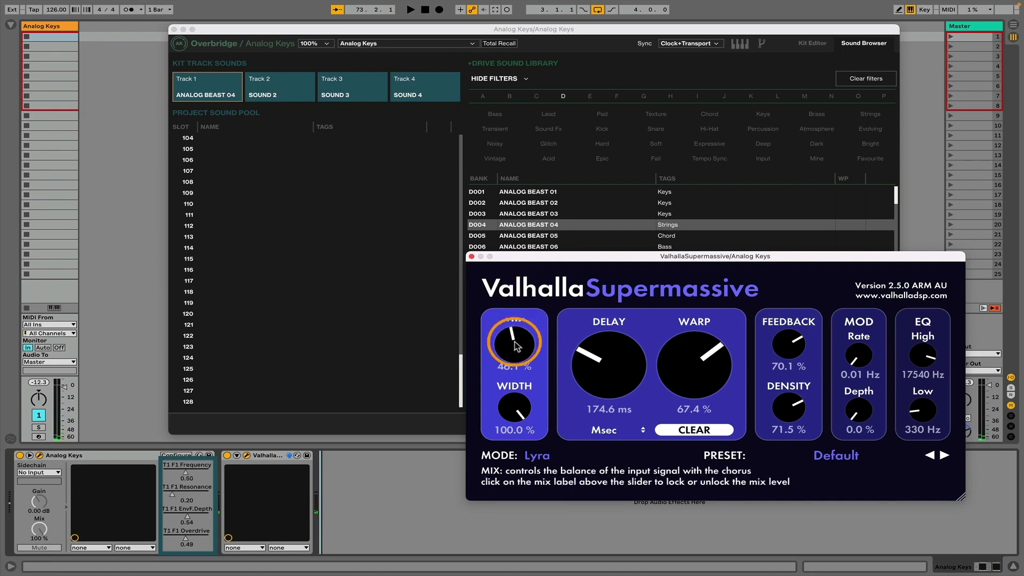
drag(513, 345, 519, 323)
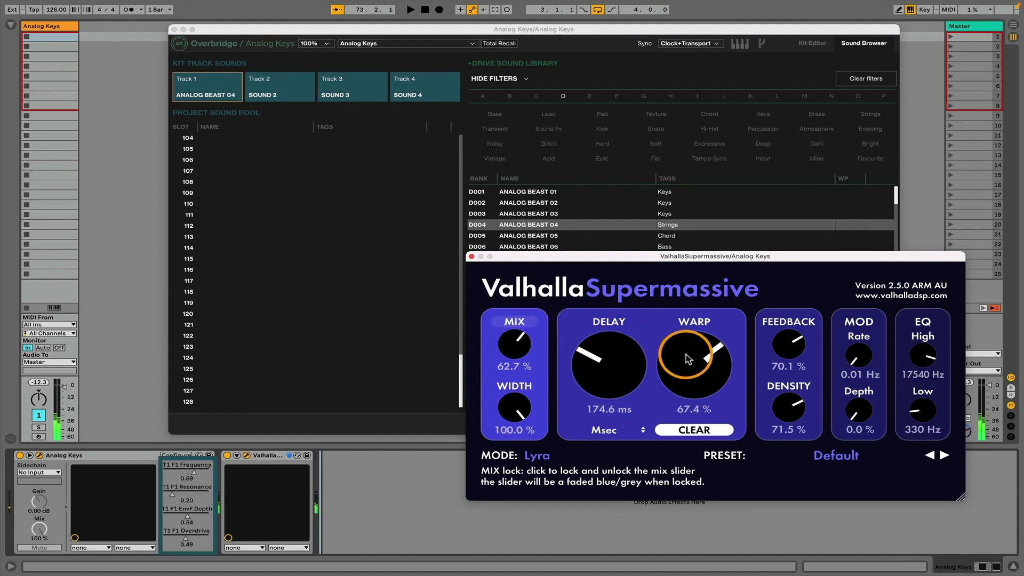
drag(688, 357, 673, 363)
drag(510, 347, 514, 340)
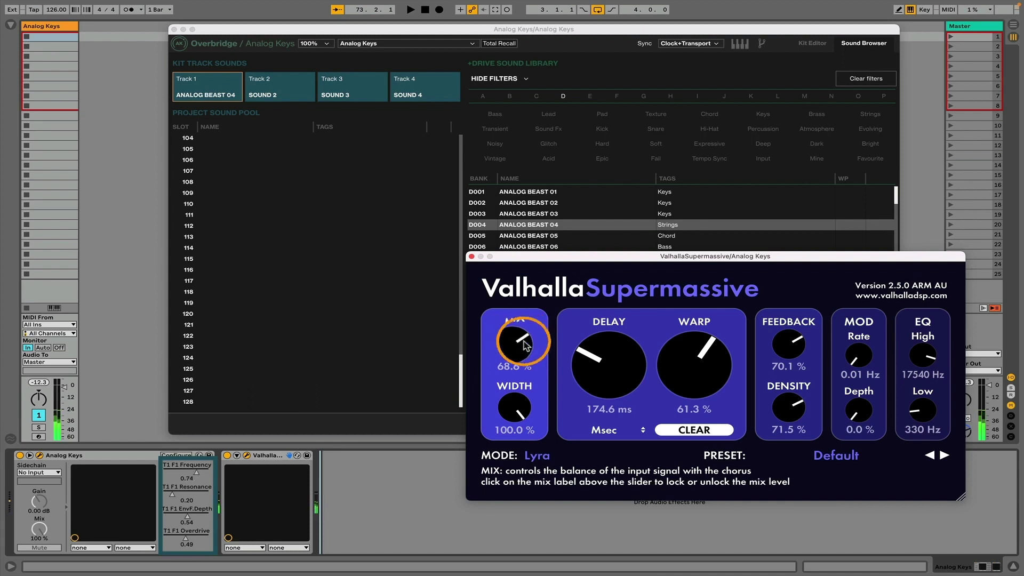
Step: Sweep the reverb mix to 0%, up to 50.4%, and back to 0%, and bring it up to 73.5%
drag(527, 346, 514, 446)
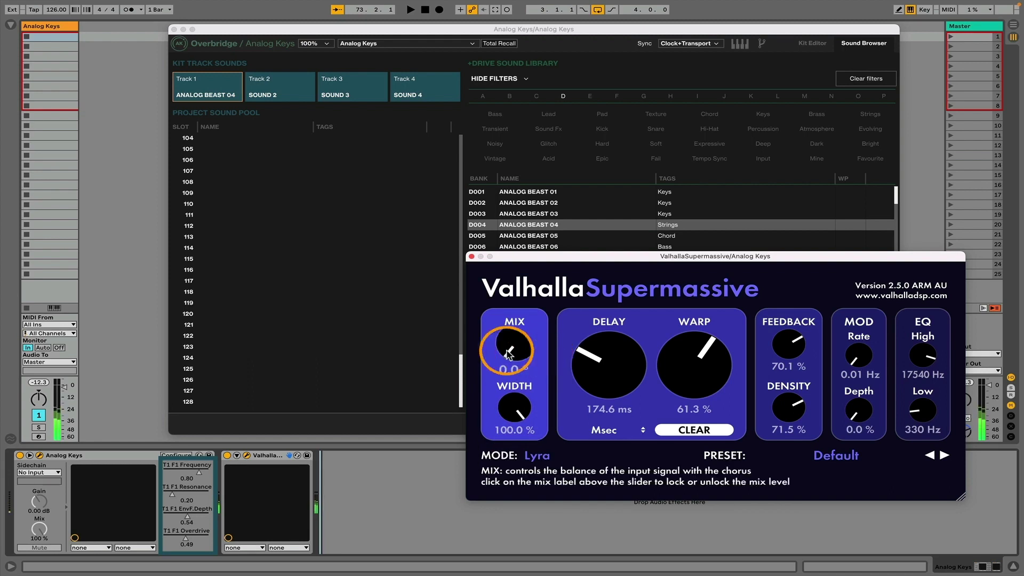
drag(508, 354, 530, 286)
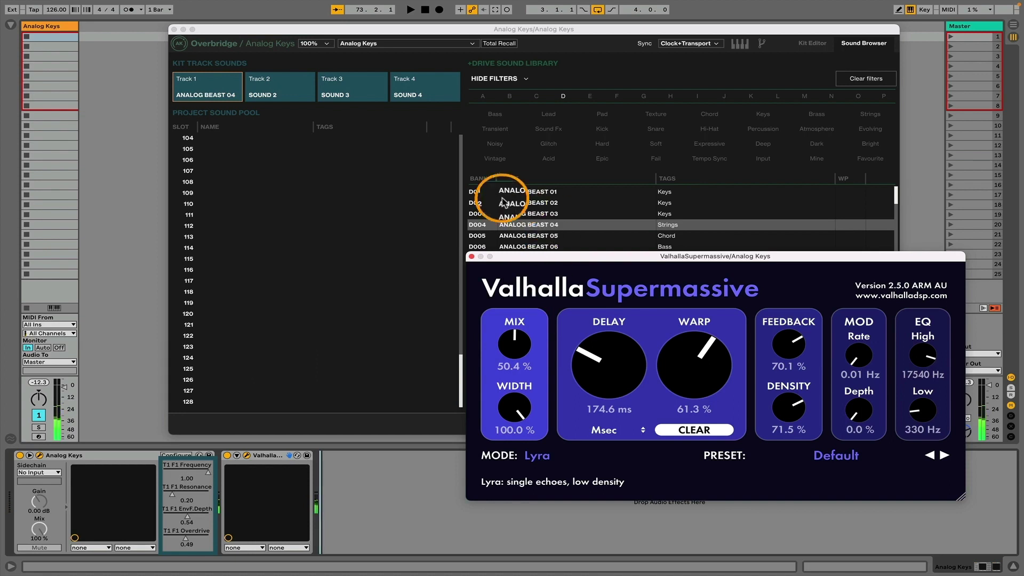
drag(516, 341, 485, 473)
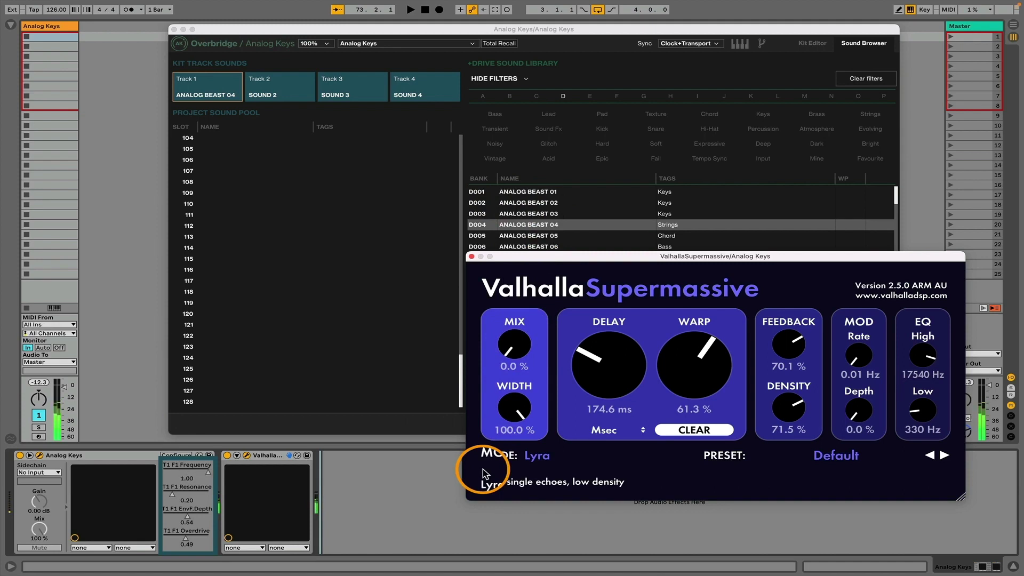
drag(511, 347, 521, 287)
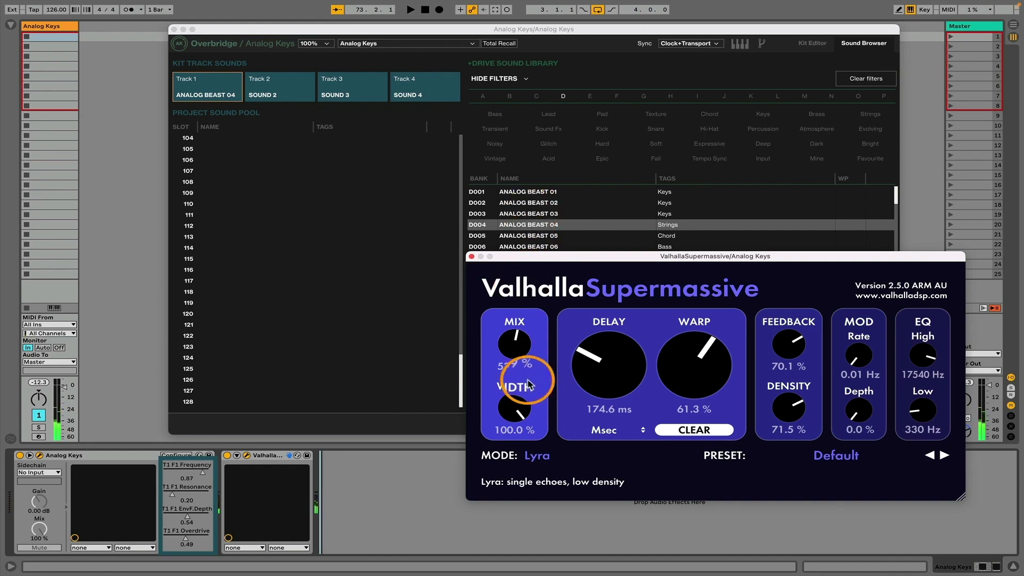
drag(513, 344, 518, 323)
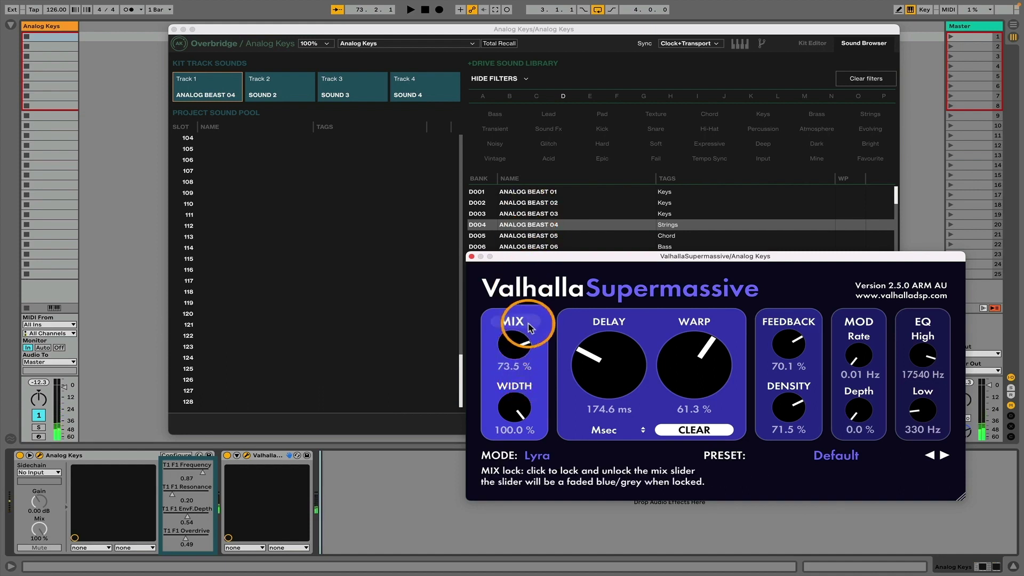
Step: Set the reverb's feedback to 75.7%, delay to 235.8 ms, warp to 59.6% and density to 64.7%
drag(789, 343, 791, 341)
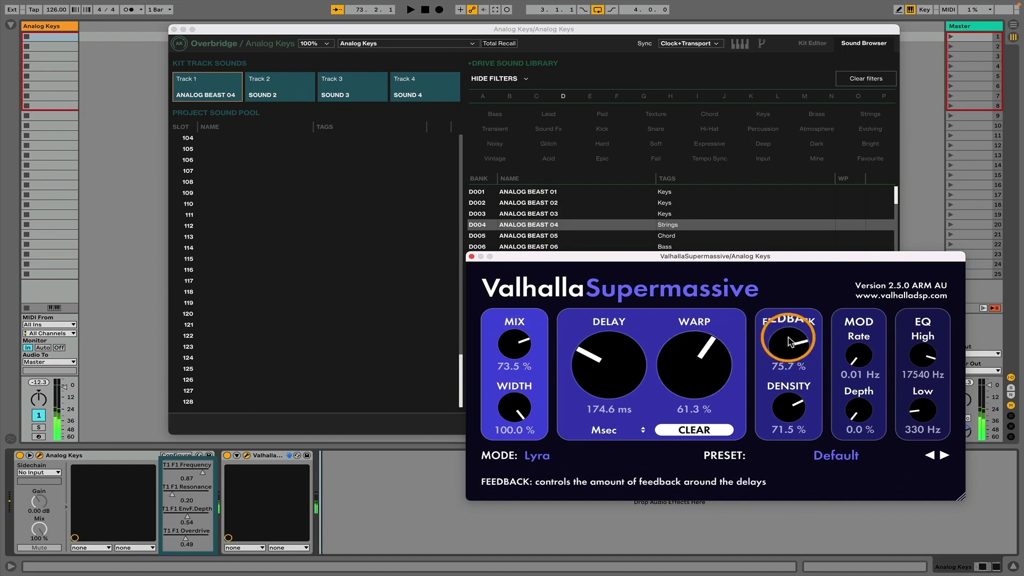
drag(608, 356, 607, 342)
drag(703, 356, 703, 363)
drag(789, 407, 788, 414)
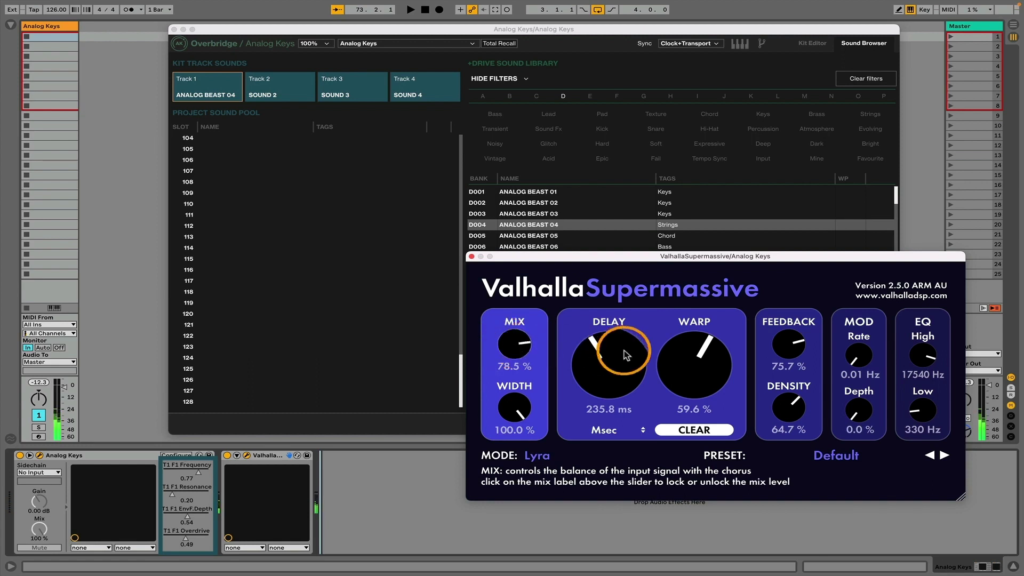
Step: Raise the warp to 66.8%, density to 83.9% and feedback to 84.1%, and reduce the mix to 61.2%
scroll(685, 357, up, 5)
scroll(800, 397, up, 1)
scroll(799, 397, up, 5)
scroll(788, 344, up, 3)
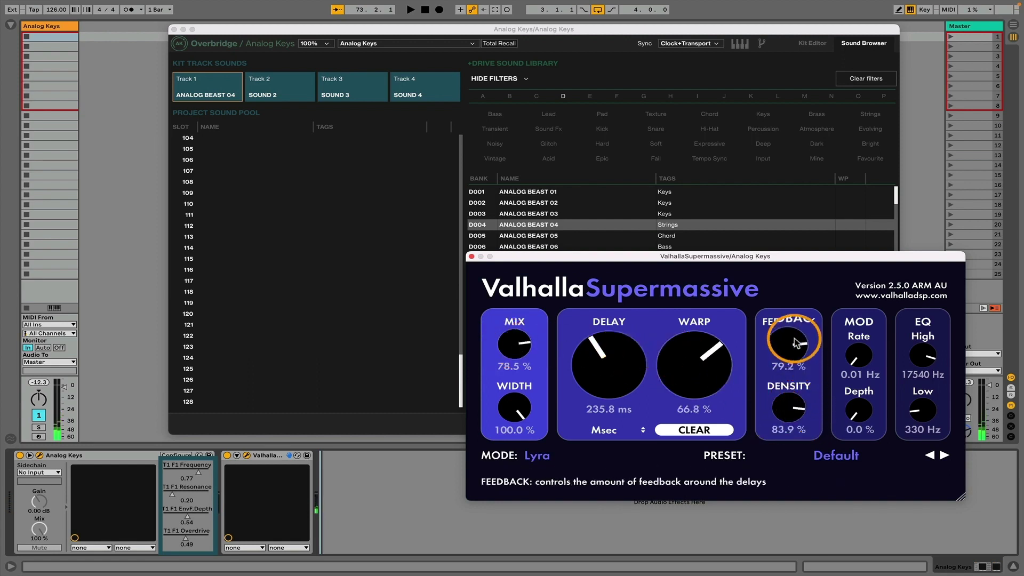
scroll(514, 346, down, 5)
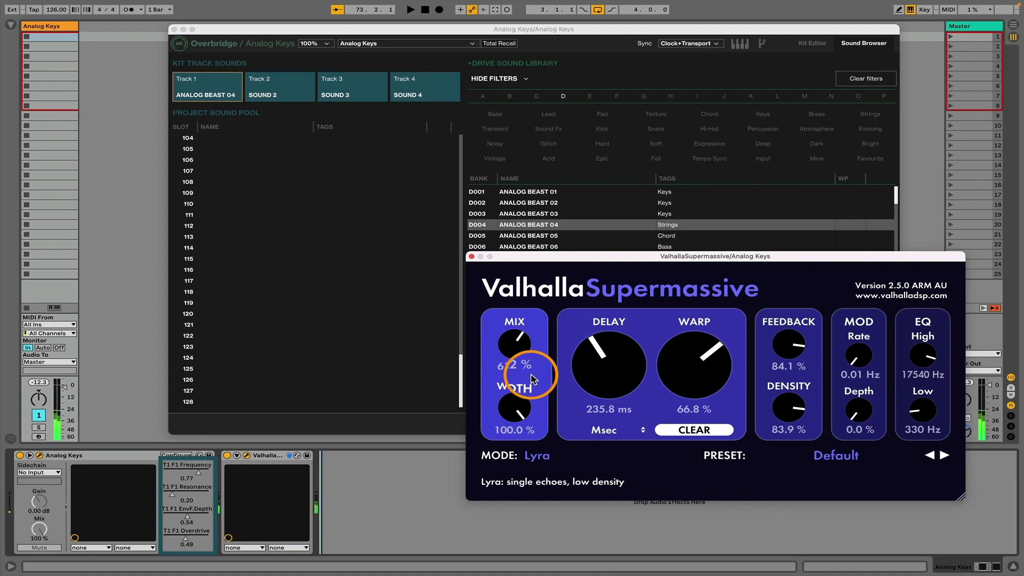
Step: Set the warp to 56.3%, density to 75.5%, feedback to 65.4% and delay to 253.8 ms
scroll(698, 368, down, 3)
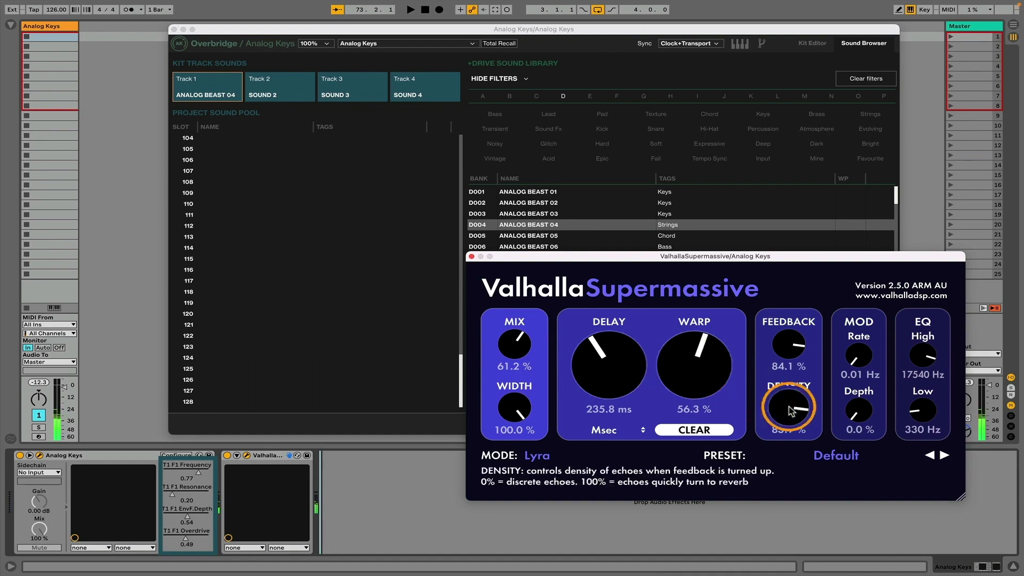
scroll(790, 408, down, 3)
scroll(792, 352, down, 5)
scroll(615, 376, up, 2)
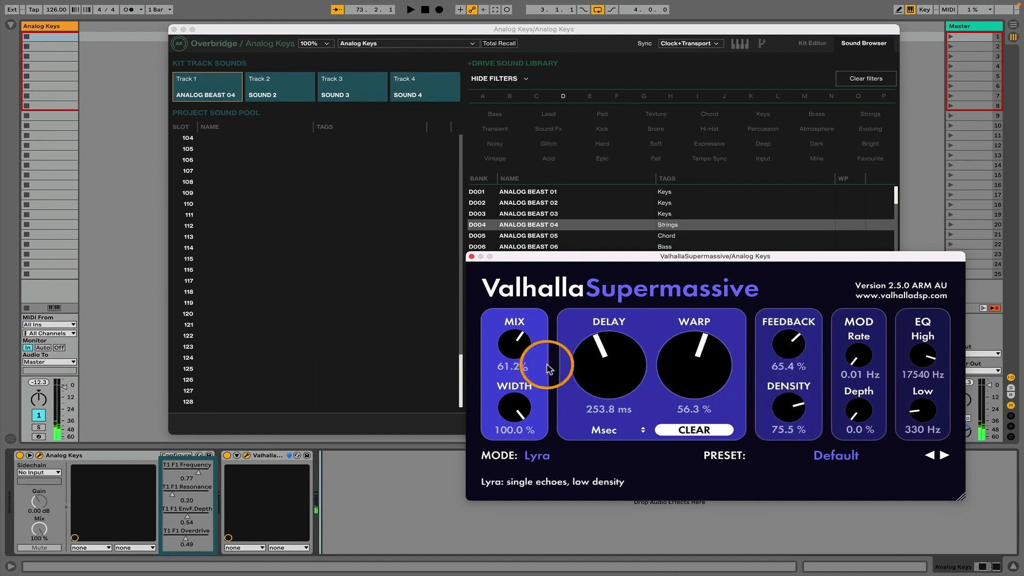
Step: Lower the reverb mix to 54.8% and on to 0%, and bring it back up to 60.4%
scroll(513, 368, down, 3)
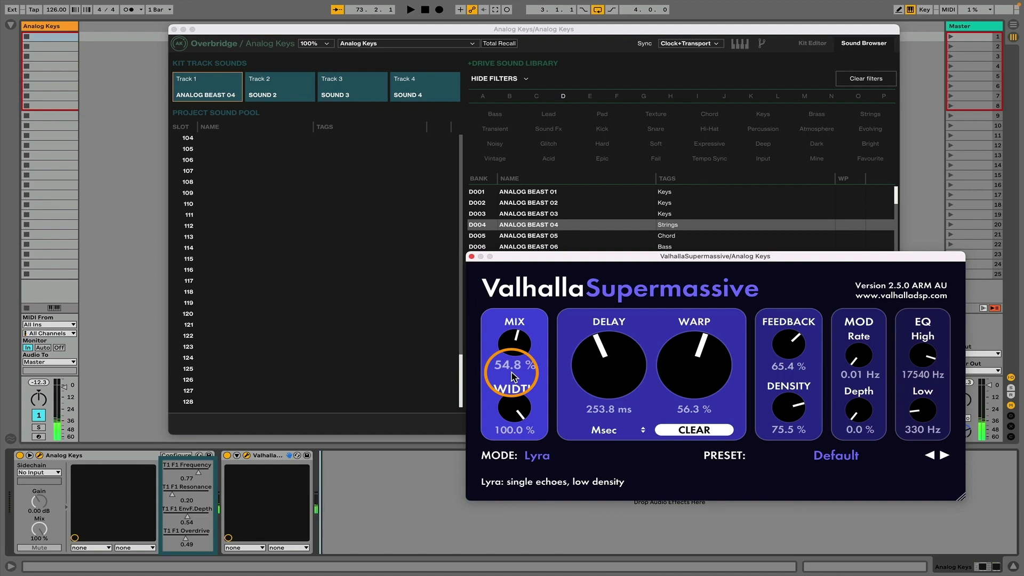
drag(515, 342, 506, 429)
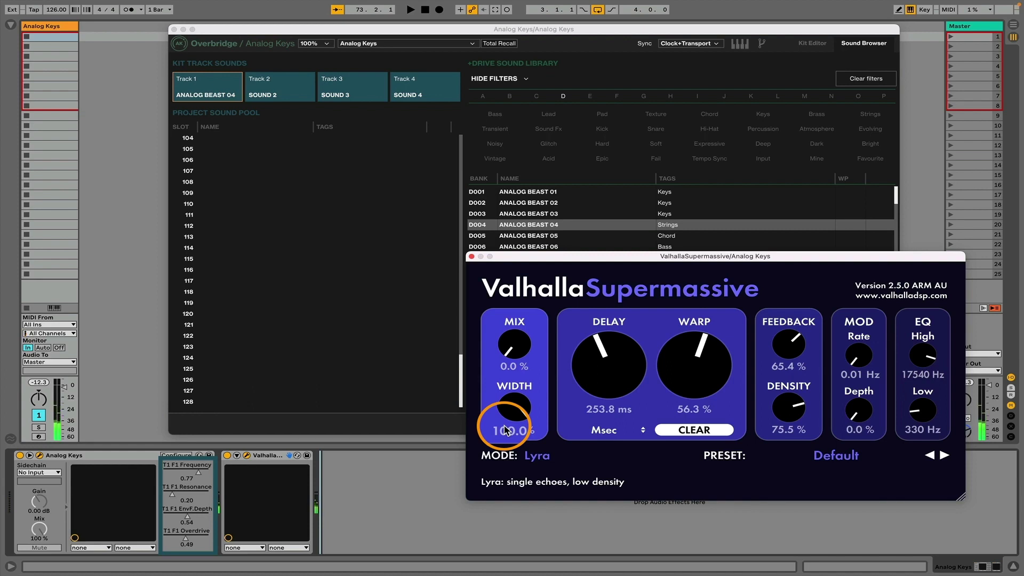
drag(513, 360, 516, 261)
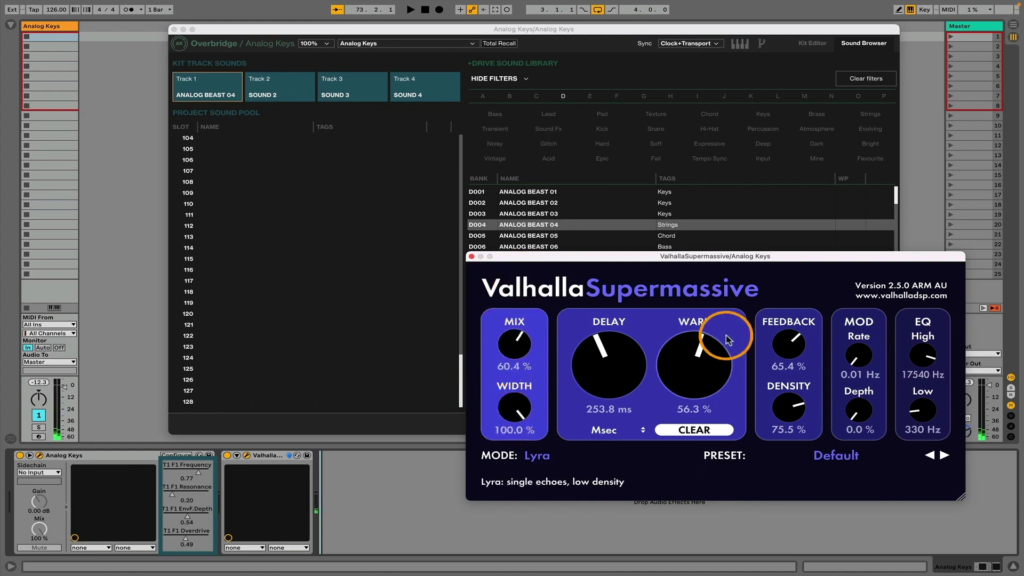
Step: Reduce the reverb's feedback to 37.8%, delay to 177.0 ms and warp to 55.6%
drag(789, 347, 788, 384)
drag(626, 369, 618, 405)
click(684, 379)
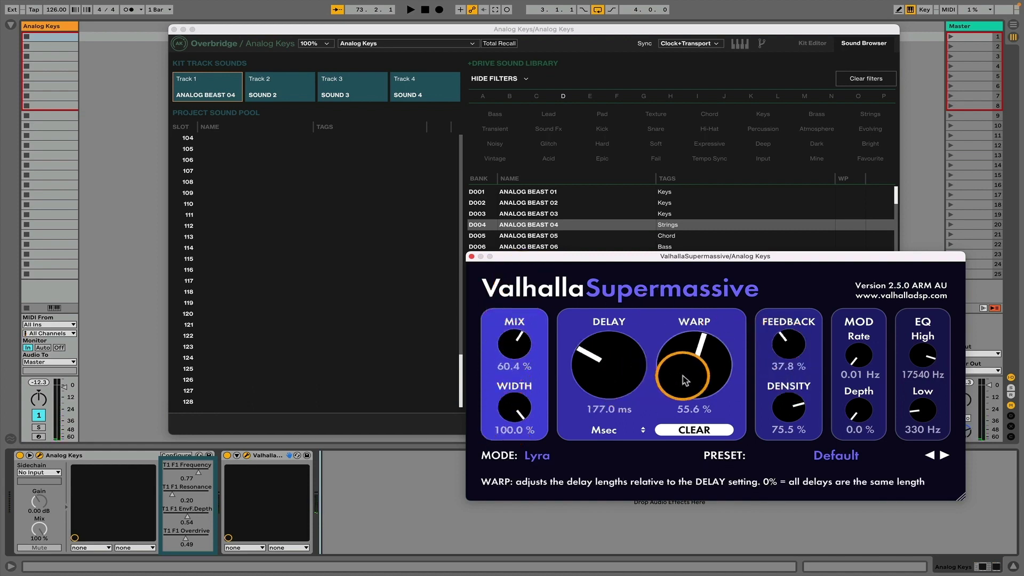